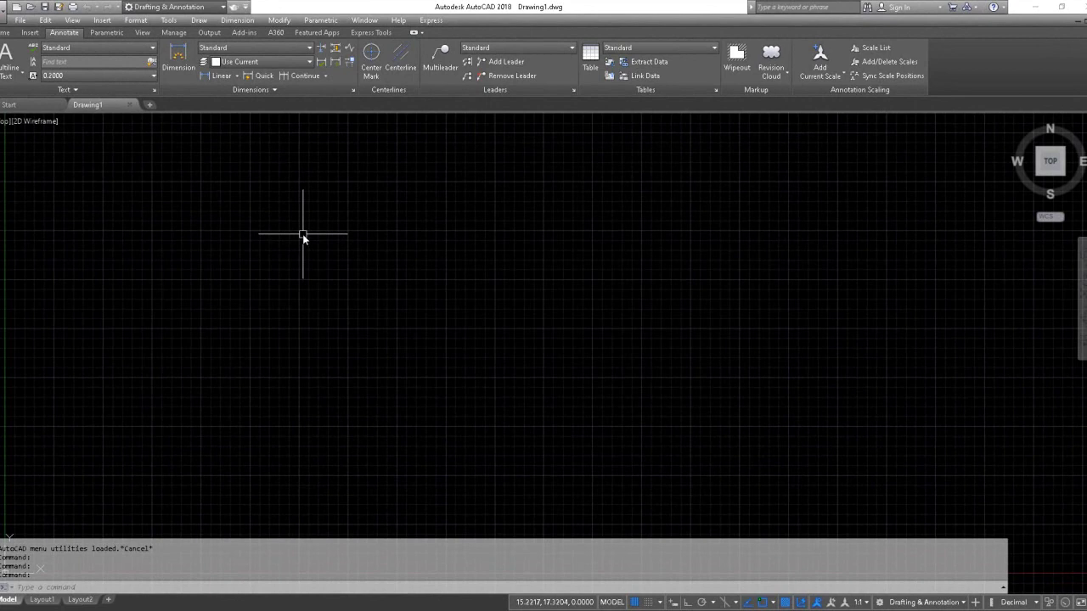
Zoom the view and switch off the grid so the drawing area is plain.
scroll(302, 234, "down", 2)
scroll(291, 247, "down", 1)
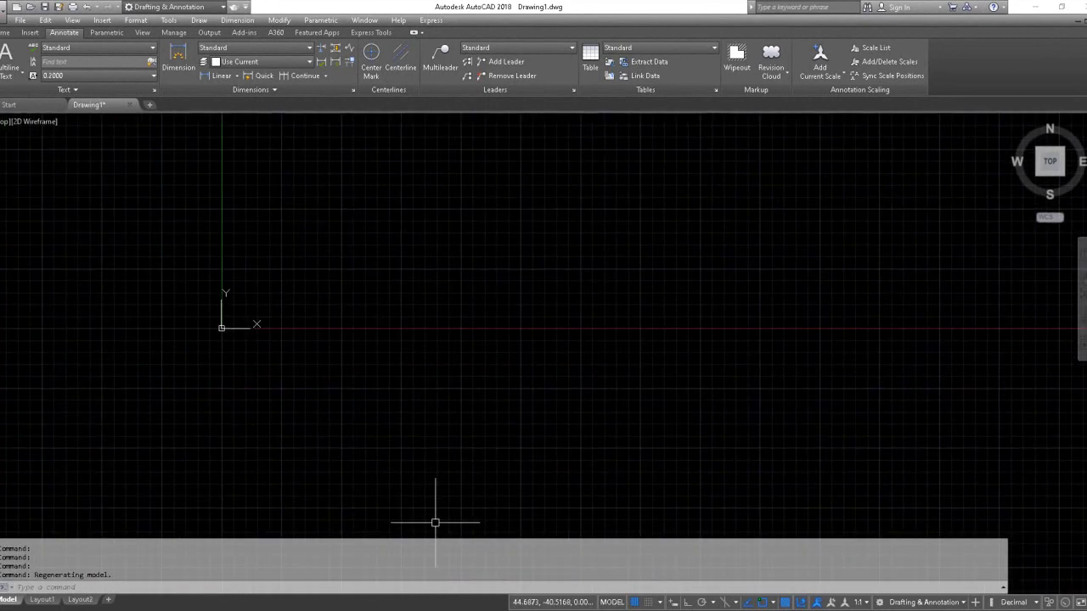
left_click(633, 602)
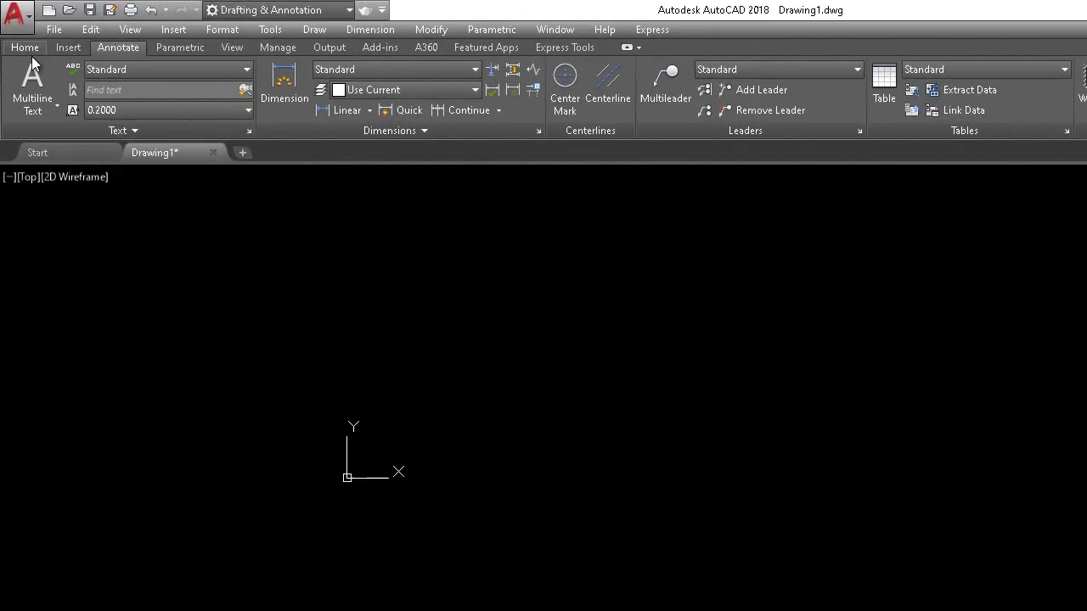
Draw a 30-unit horizontal line from a picked start point with Ortho on.
left_click(25, 47)
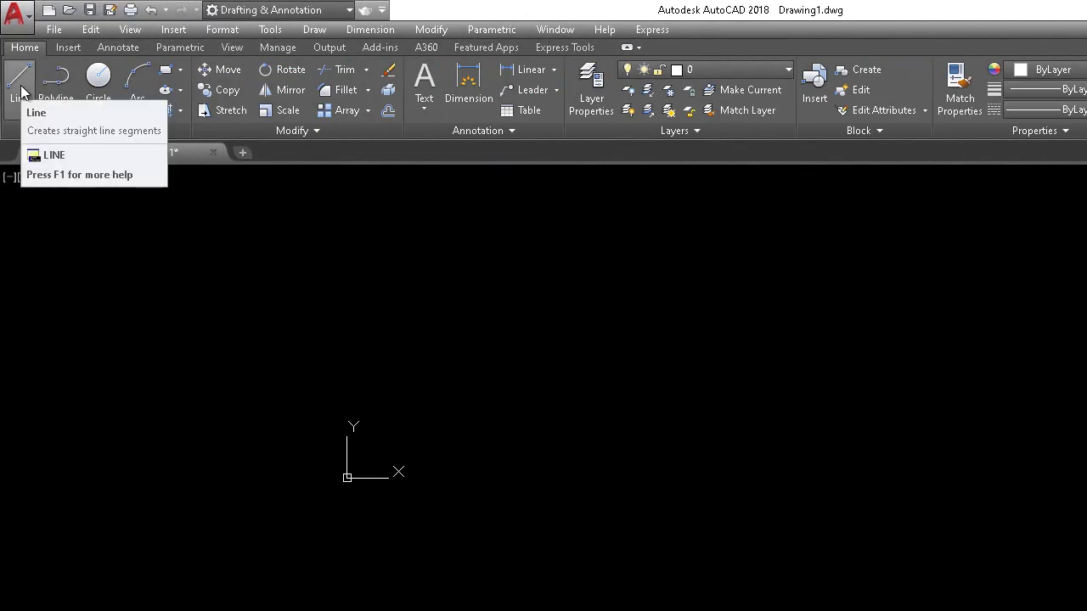
left_click(500, 287)
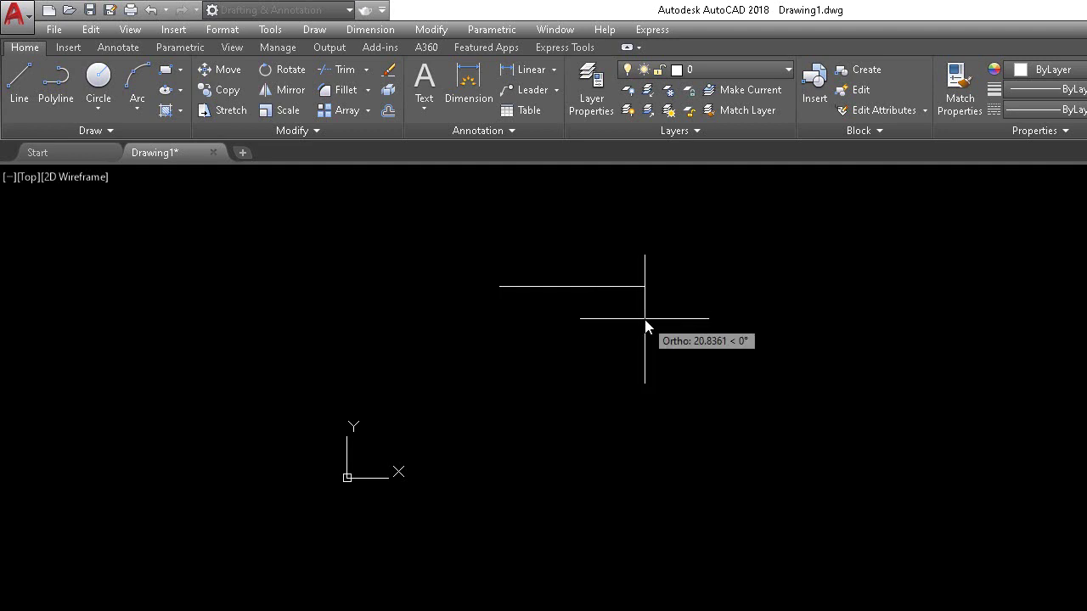
type("30")
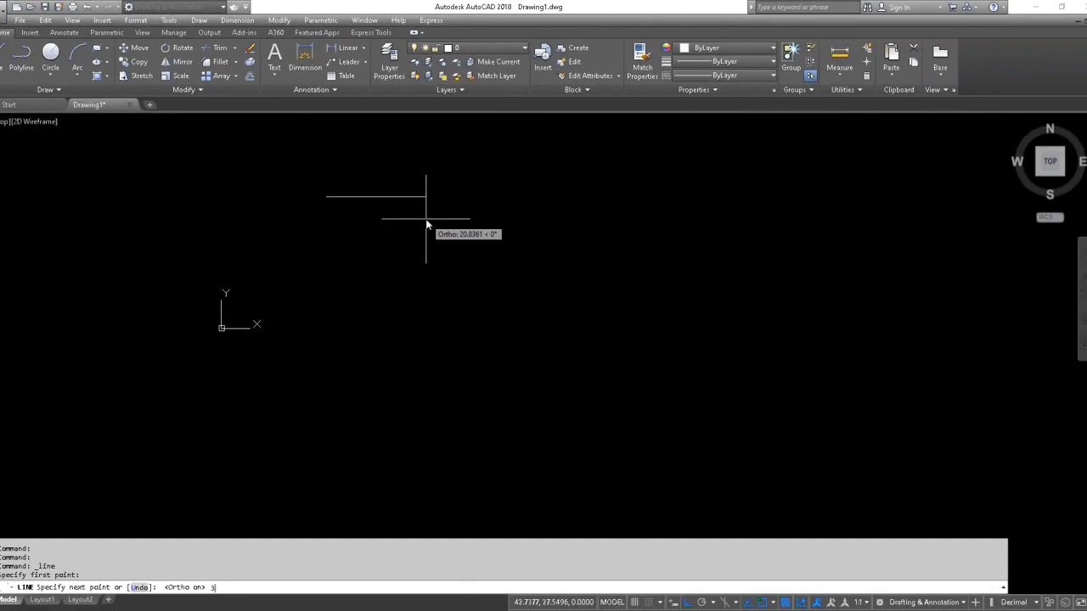
key("Return")
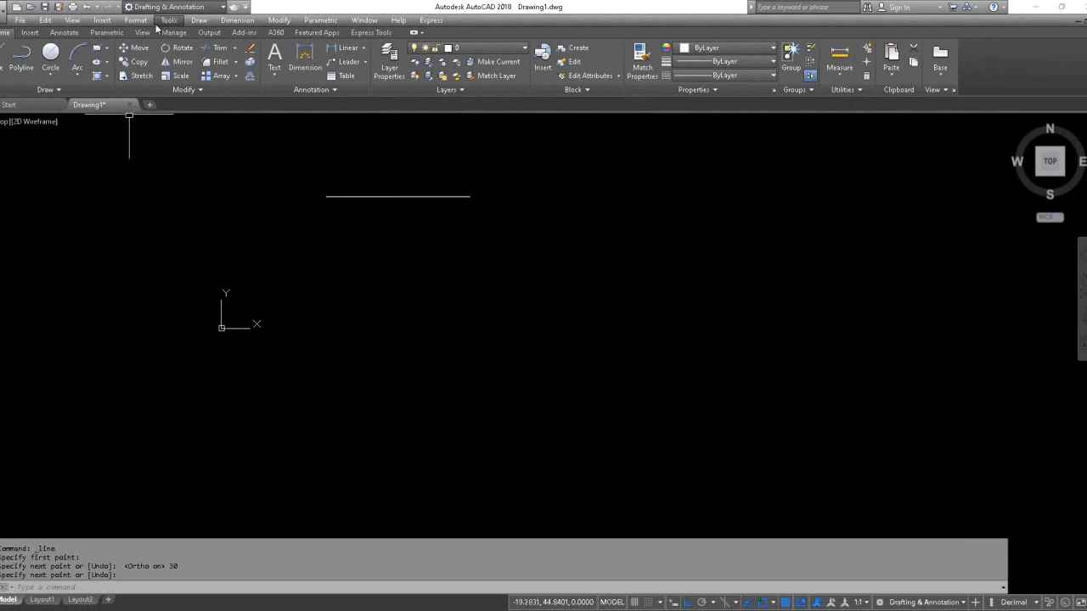
In Drawing Units, keep Decimal length type, set Millimeters insertion scale and 0.00 precision.
left_click(137, 21)
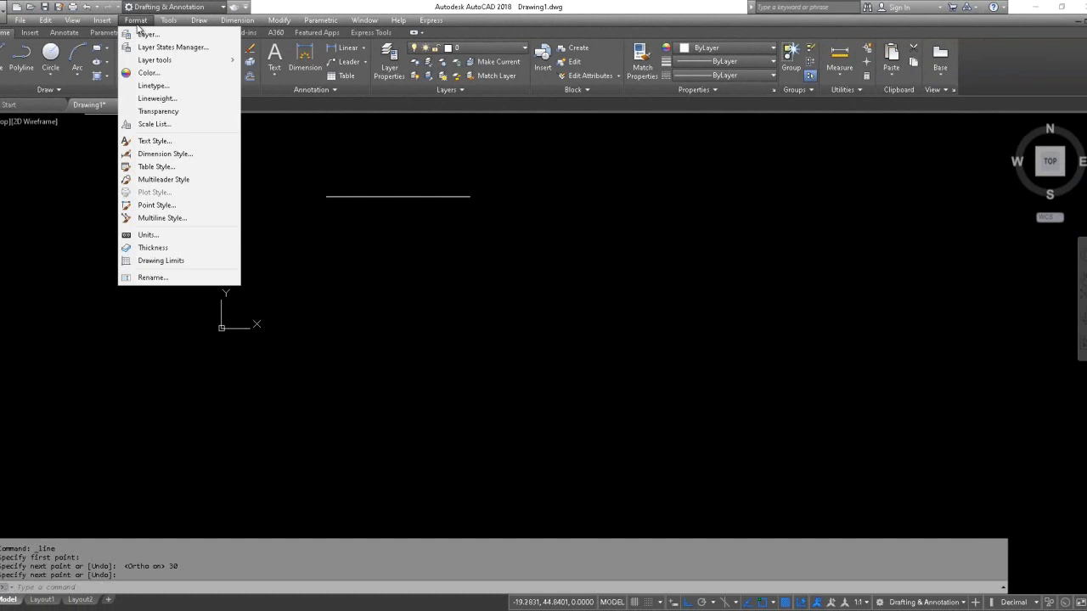
left_click(148, 235)
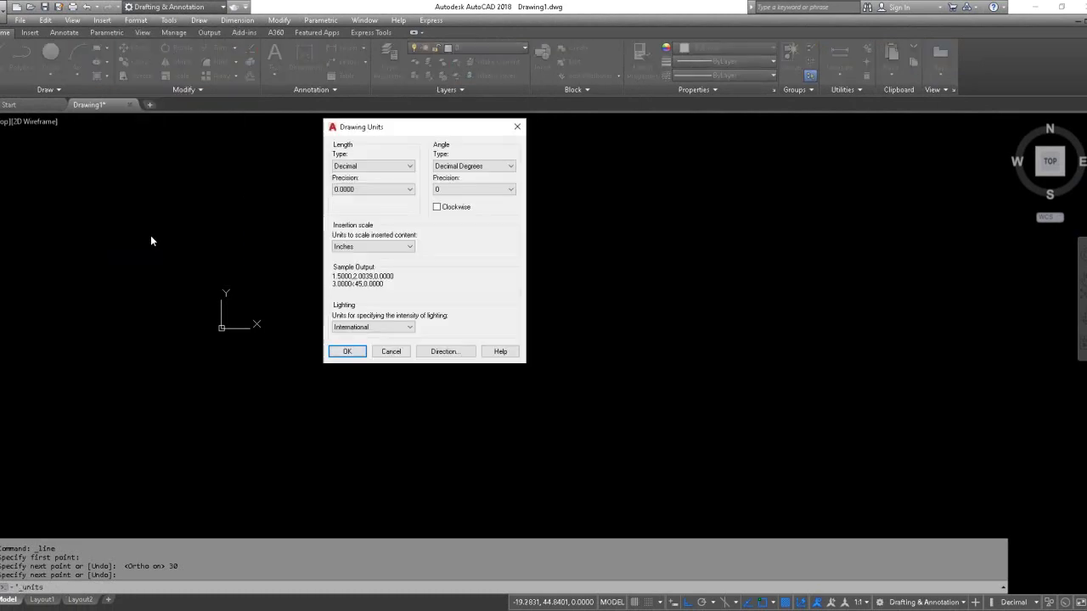
left_click(411, 168)
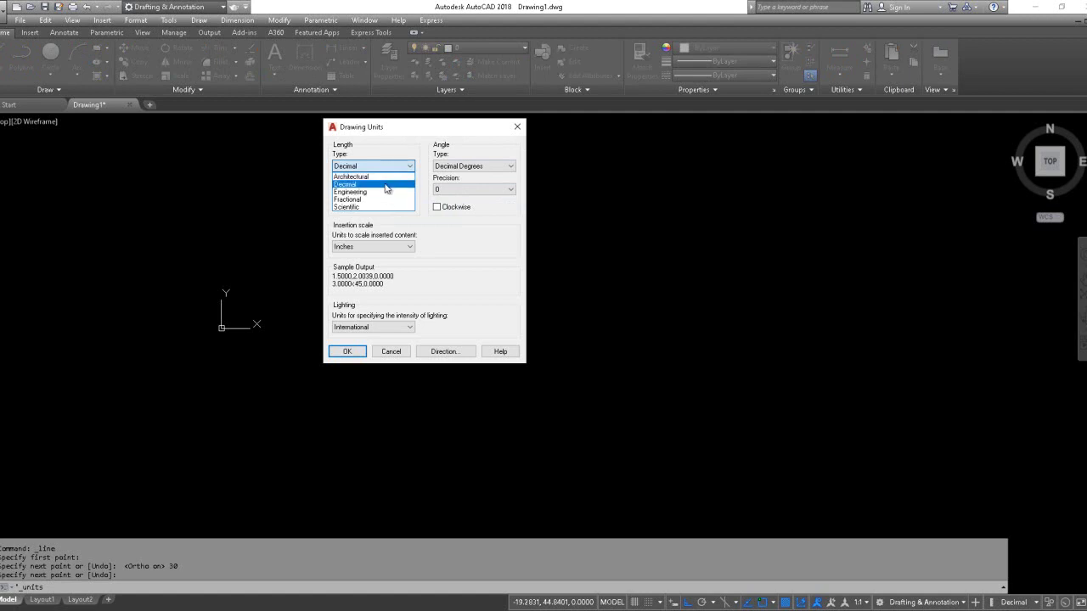
left_click(385, 184)
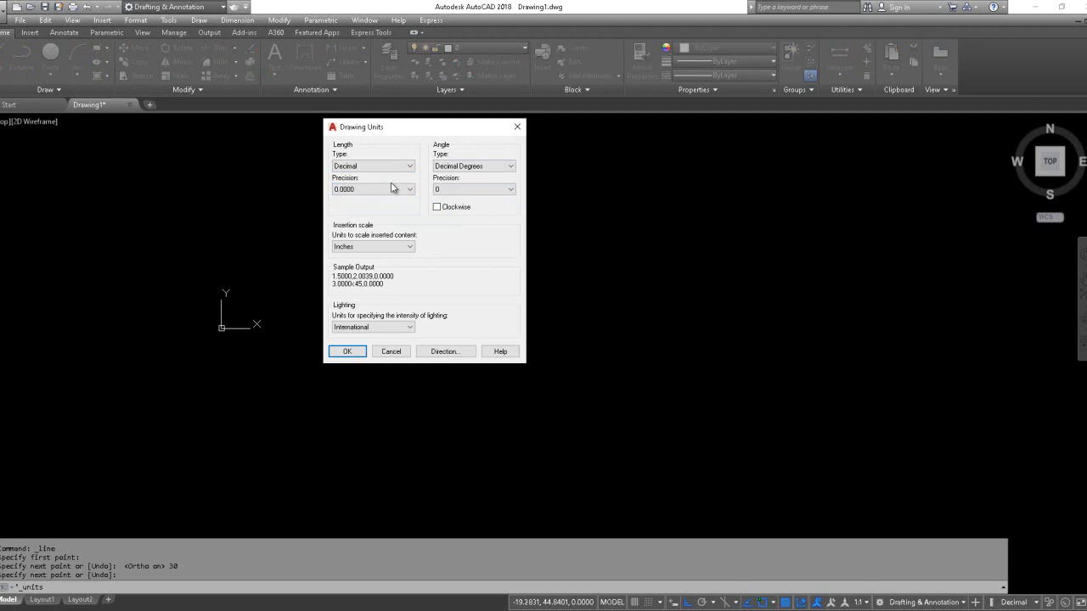
left_click(393, 248)
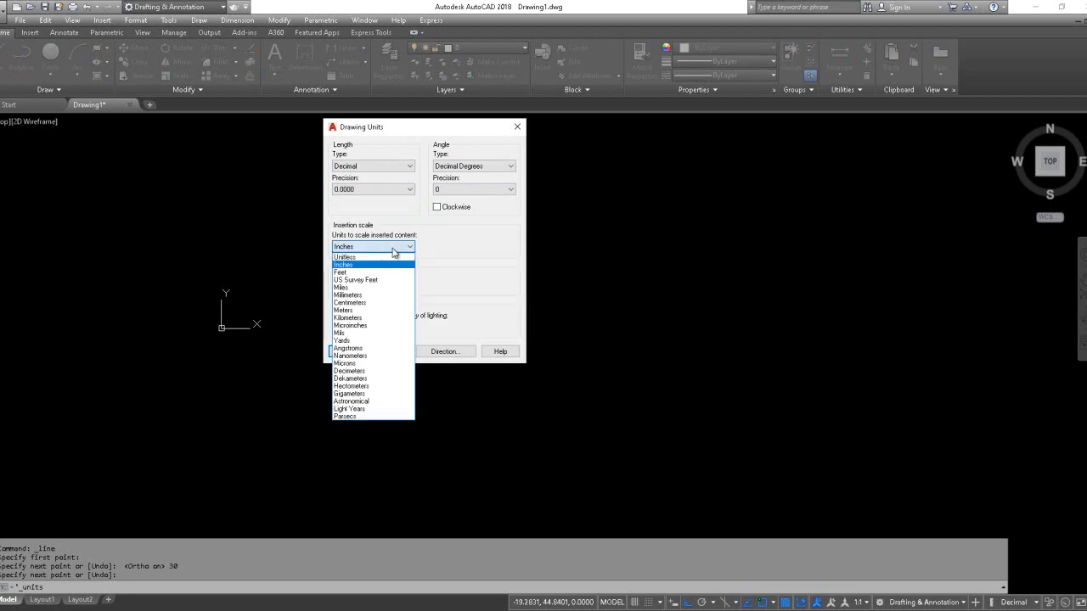
left_click(380, 295)
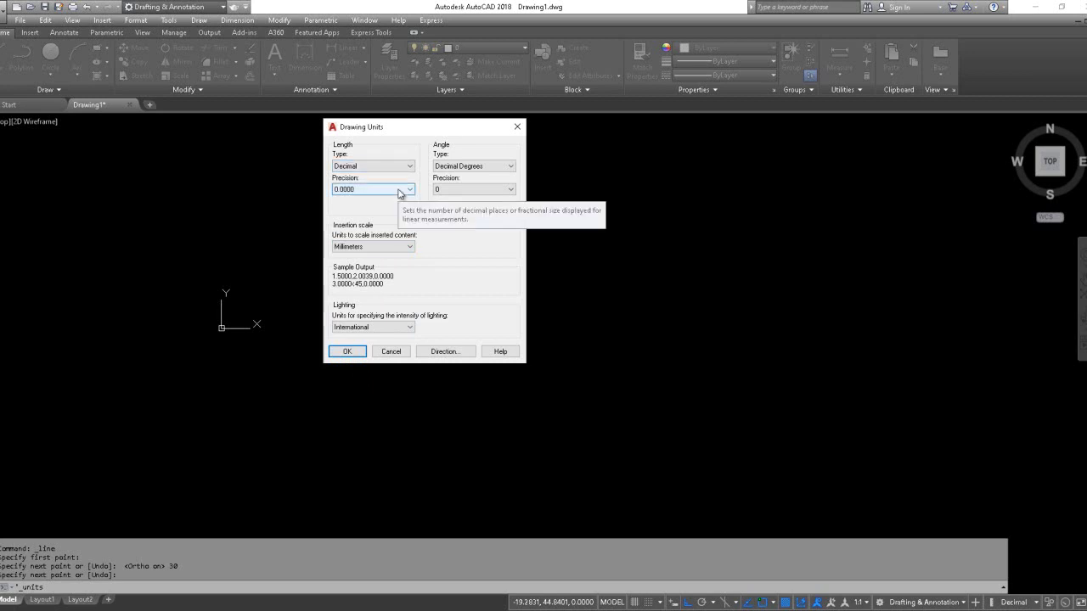
left_click(399, 190)
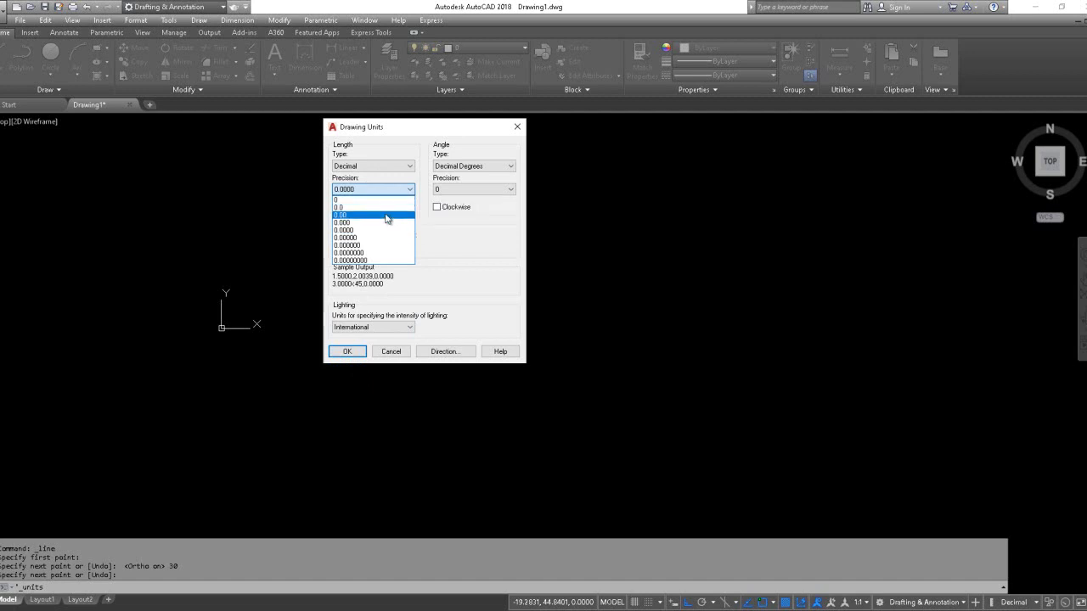
left_click(386, 216)
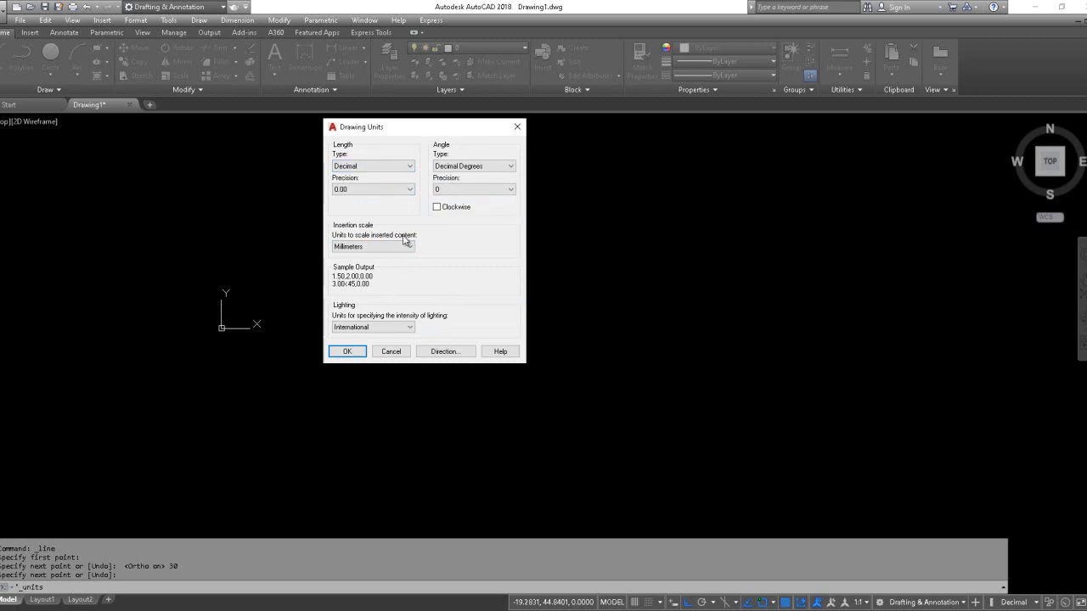
Change the Drawing Units length precision from 0.00 to 0.0000.
left_click(404, 190)
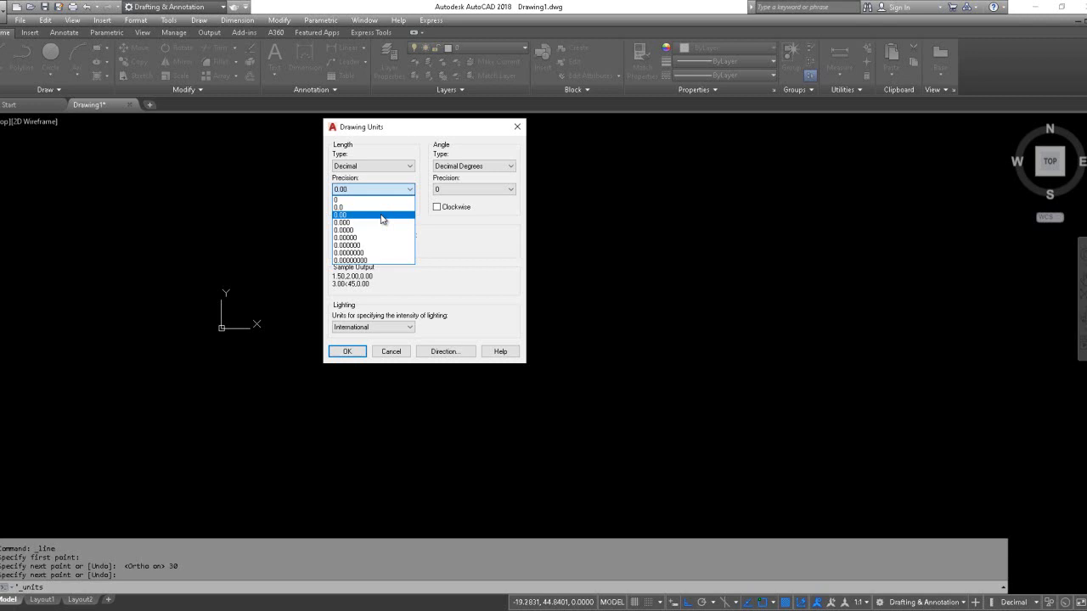
left_click(381, 220)
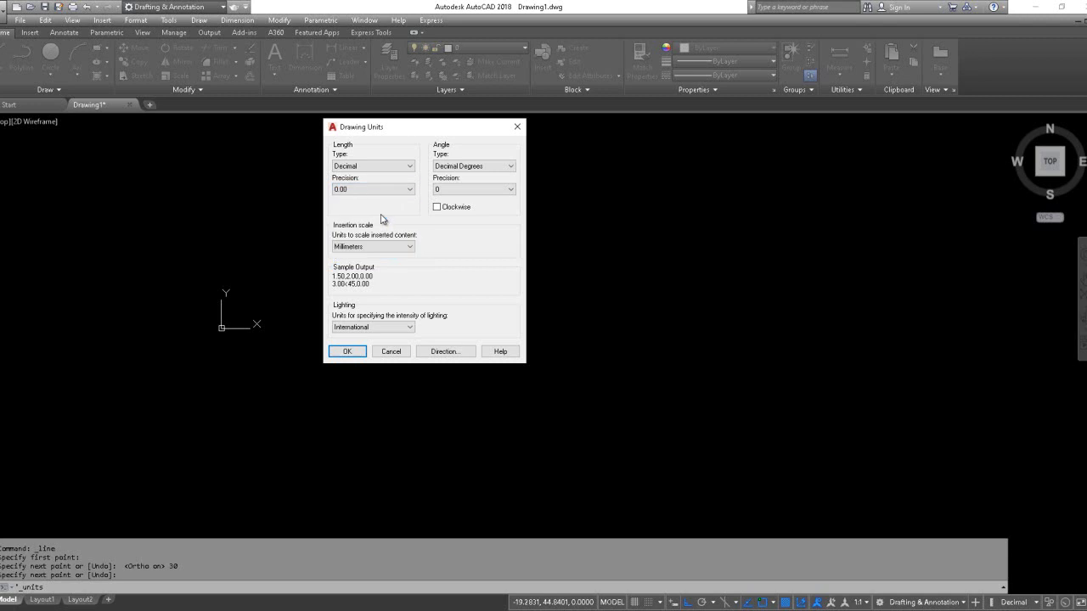
left_click(397, 189)
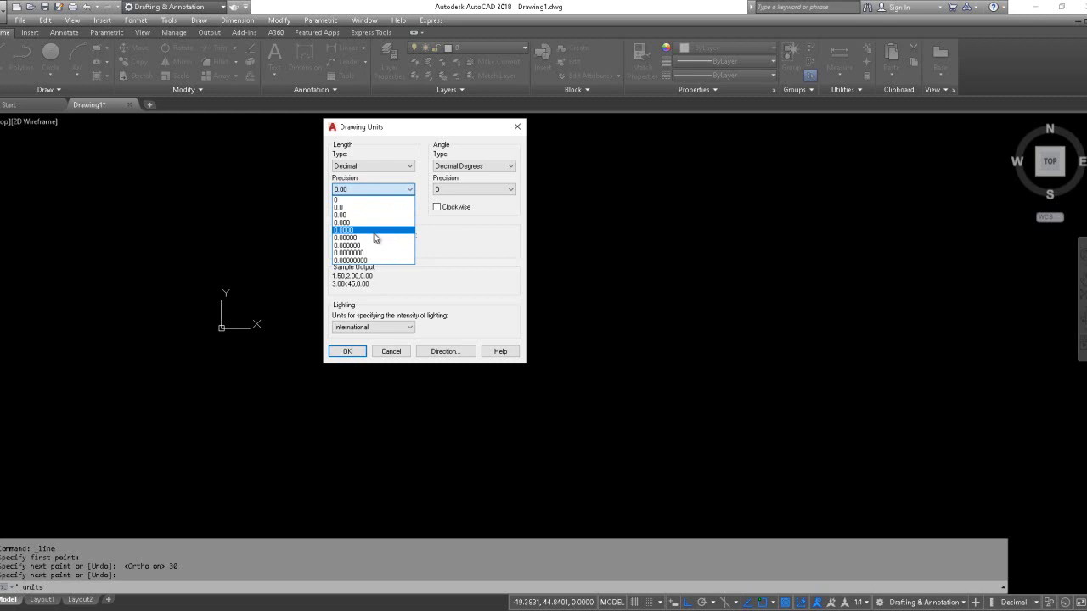
left_click(375, 230)
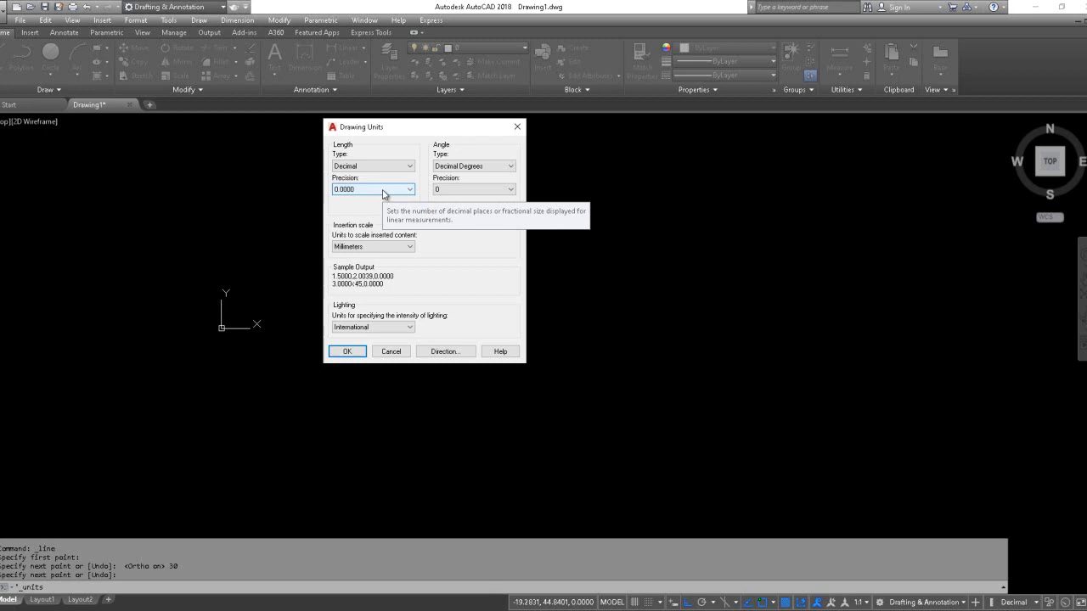
Restore length precision to 0.00, keep Millimeters insertion scale, and review the length types.
left_click(383, 191)
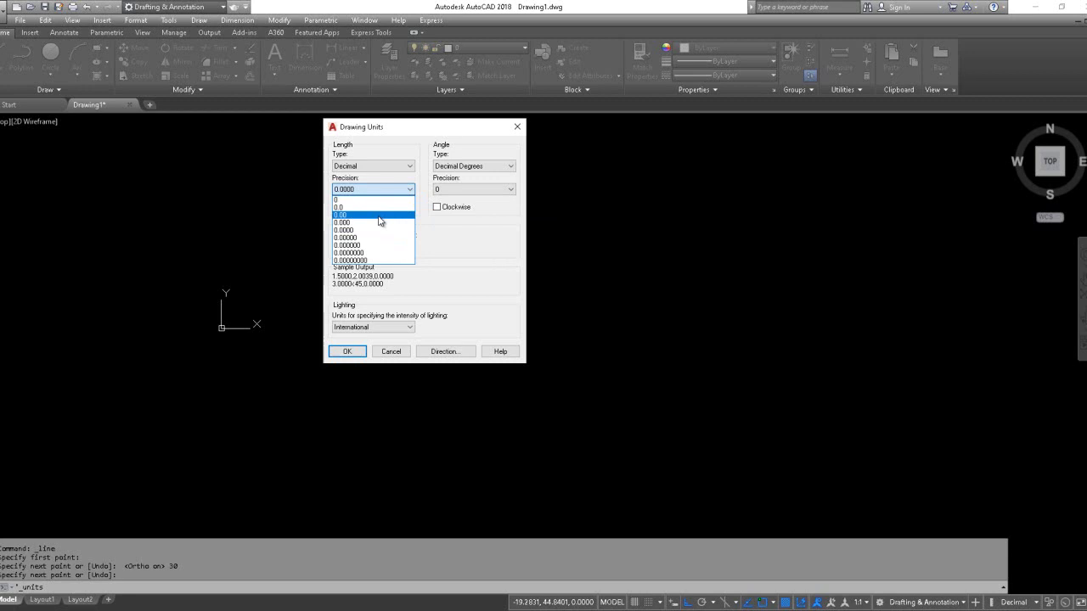
left_click(380, 216)
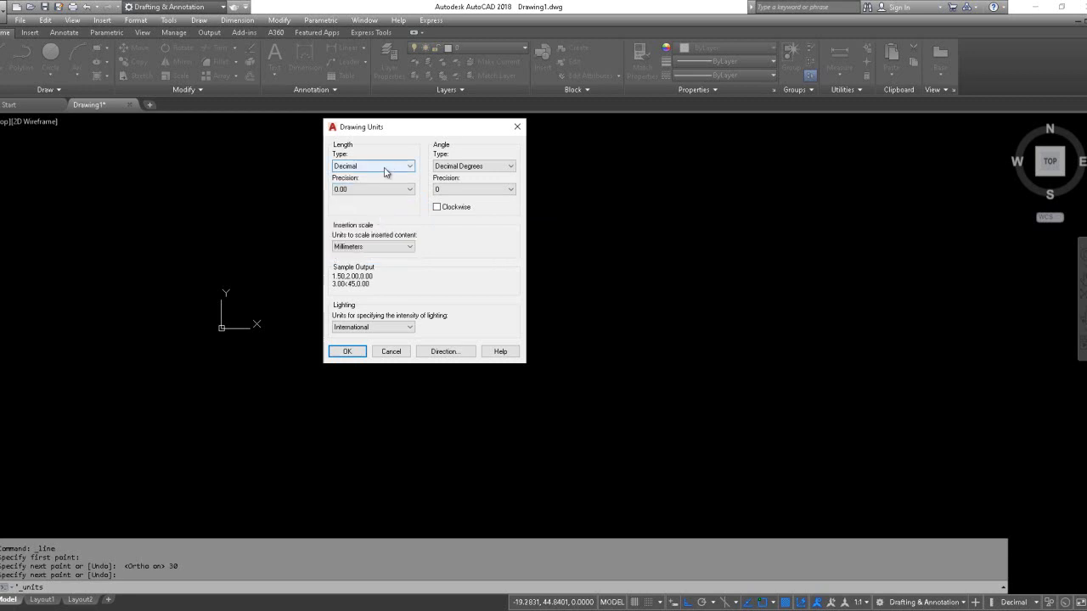
left_click(387, 247)
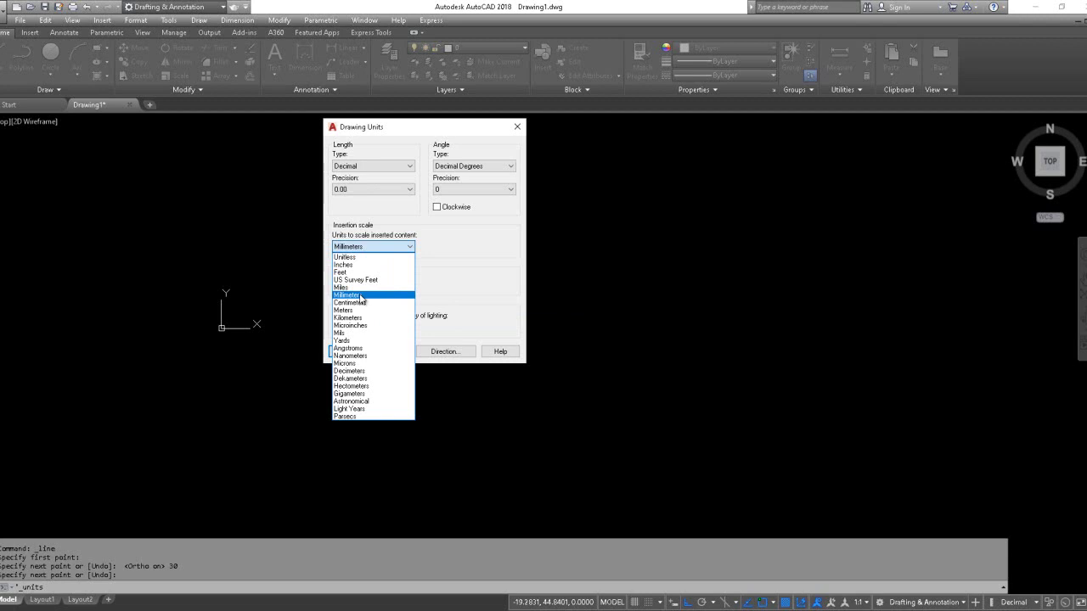
left_click(361, 296)
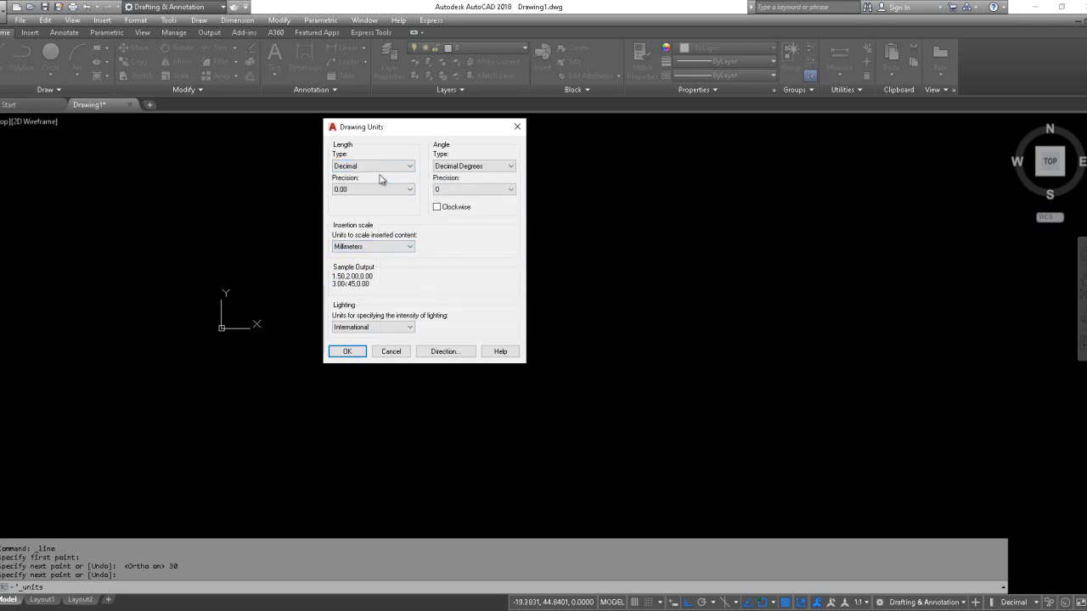
left_click(382, 168)
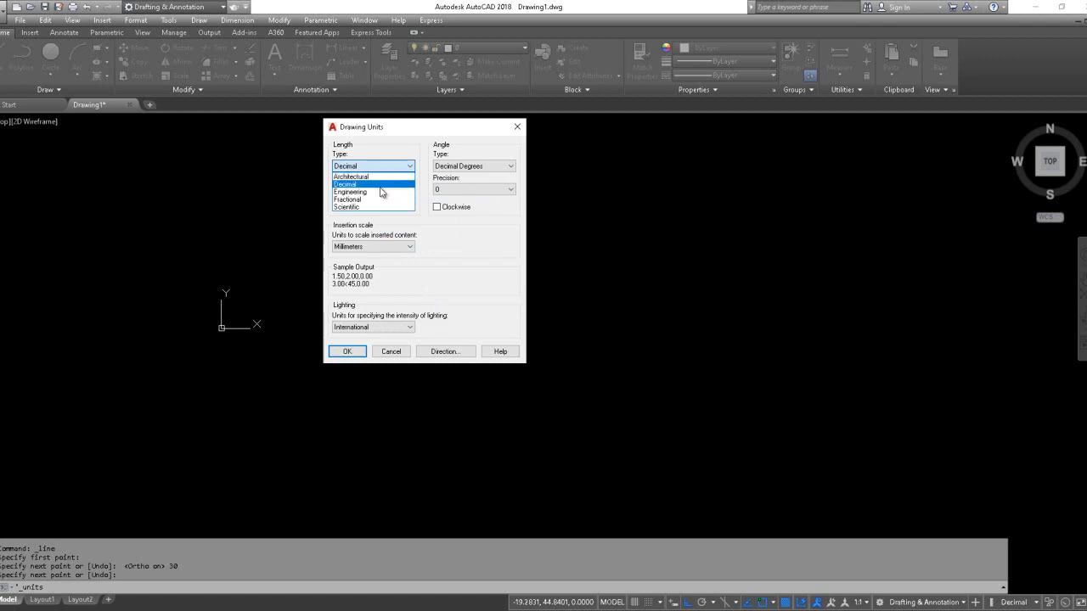
left_click(382, 194)
left_click(381, 248)
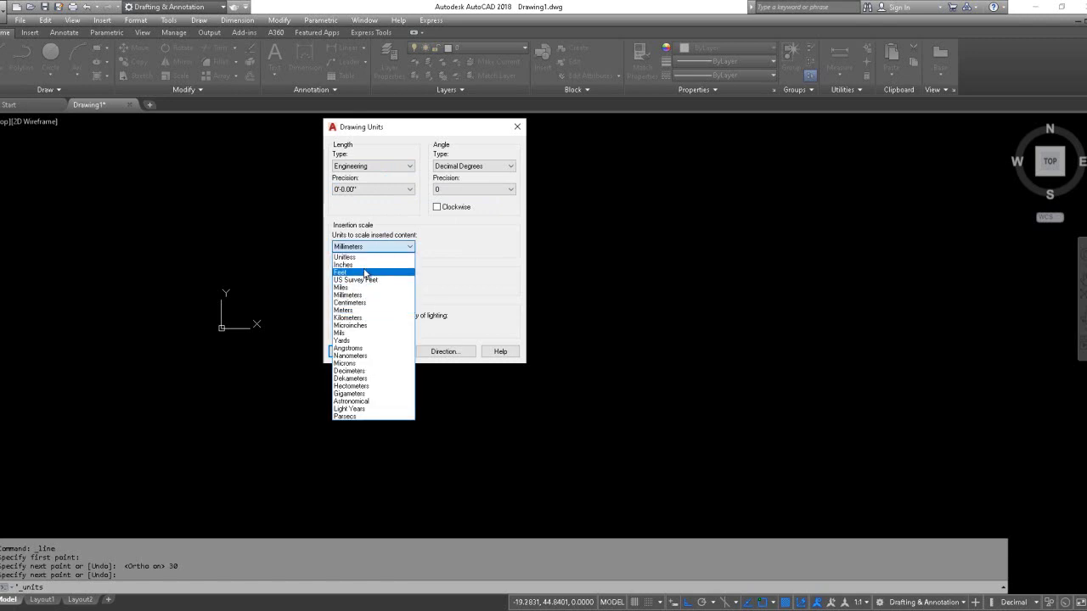
left_click(367, 265)
left_click(388, 173)
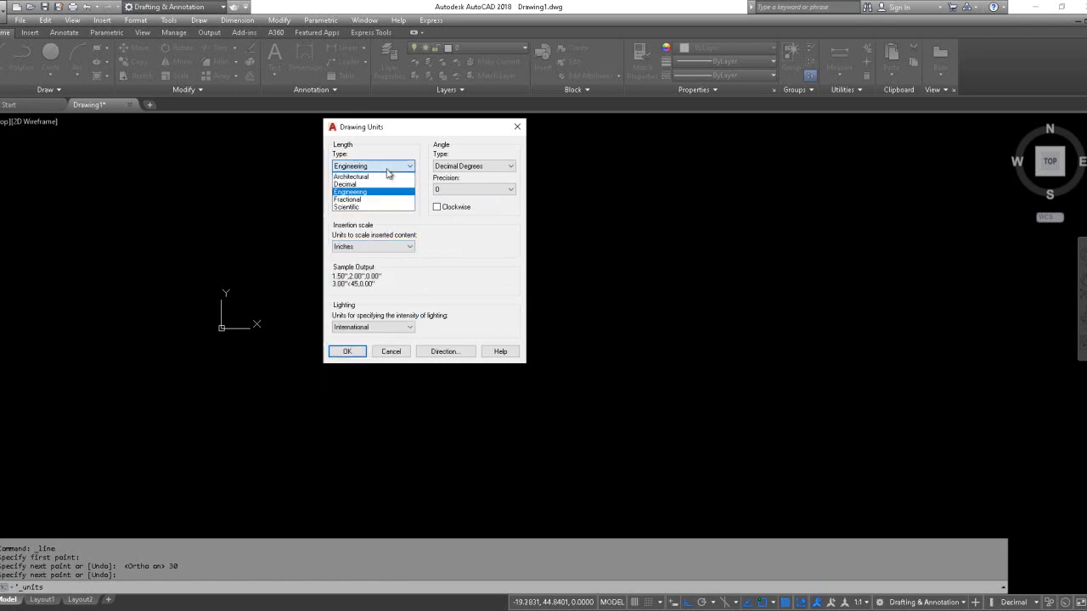
left_click(379, 185)
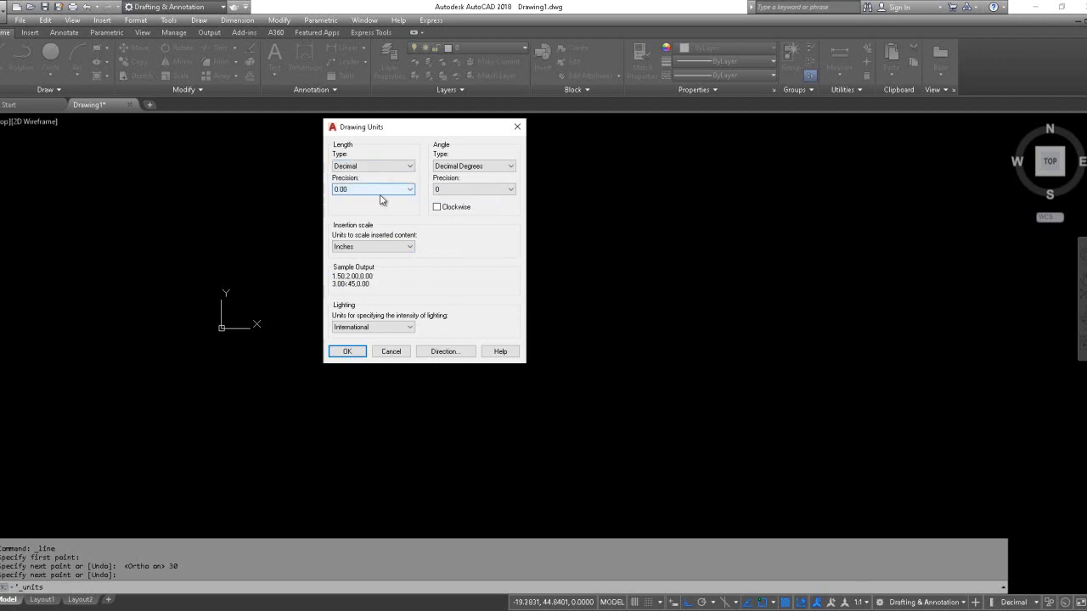
left_click(381, 247)
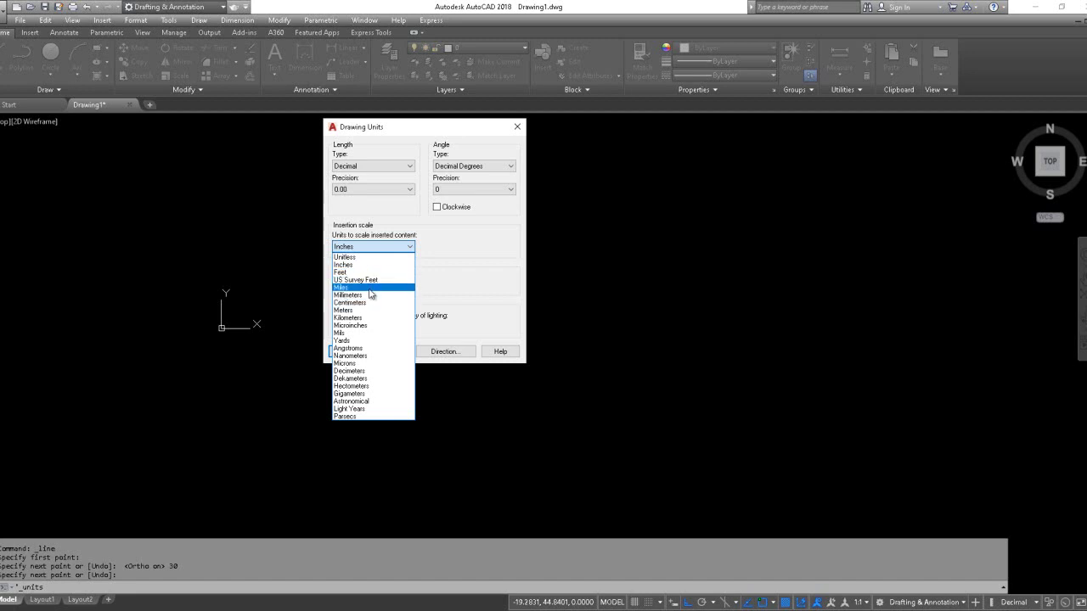
left_click(371, 295)
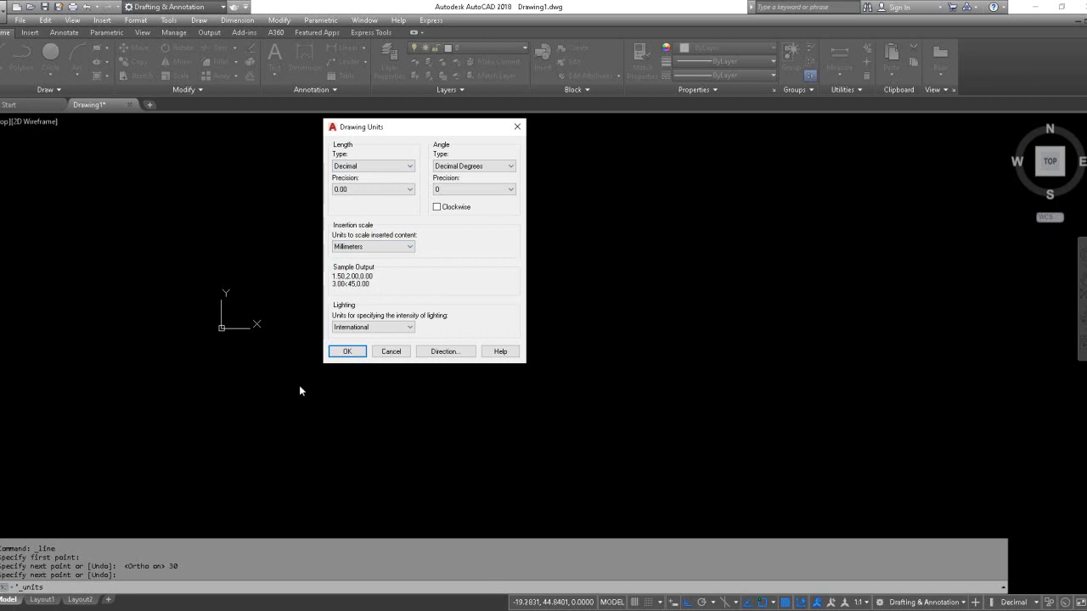
Apply the units and draw a 50-unit horizontal line below the first, then cancel the command.
left_click(347, 352)
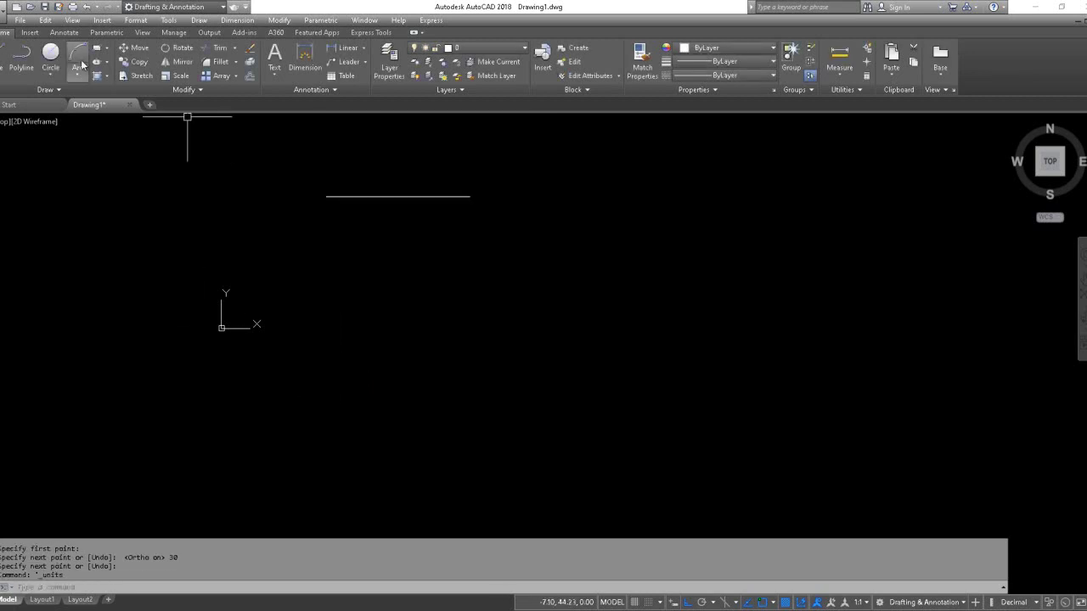
key("Return")
left_click(340, 288)
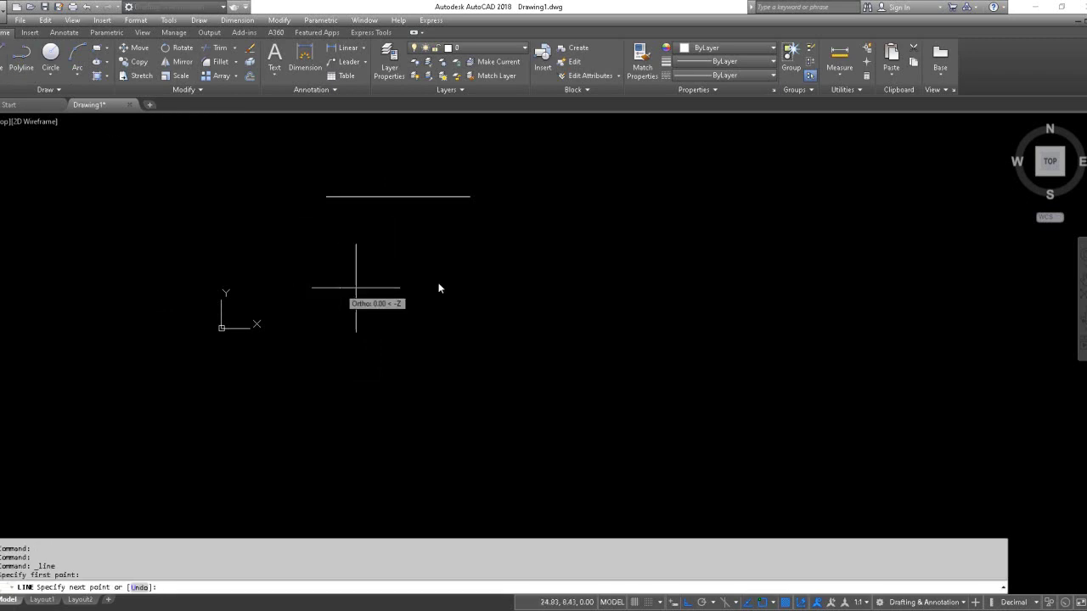
type("50")
key("Return")
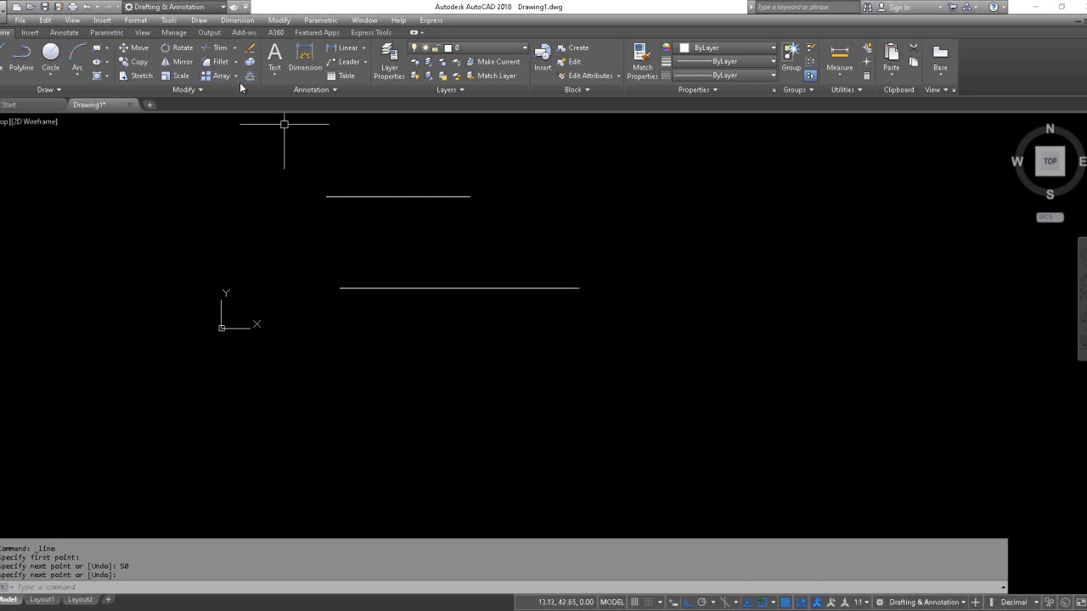
type("un")
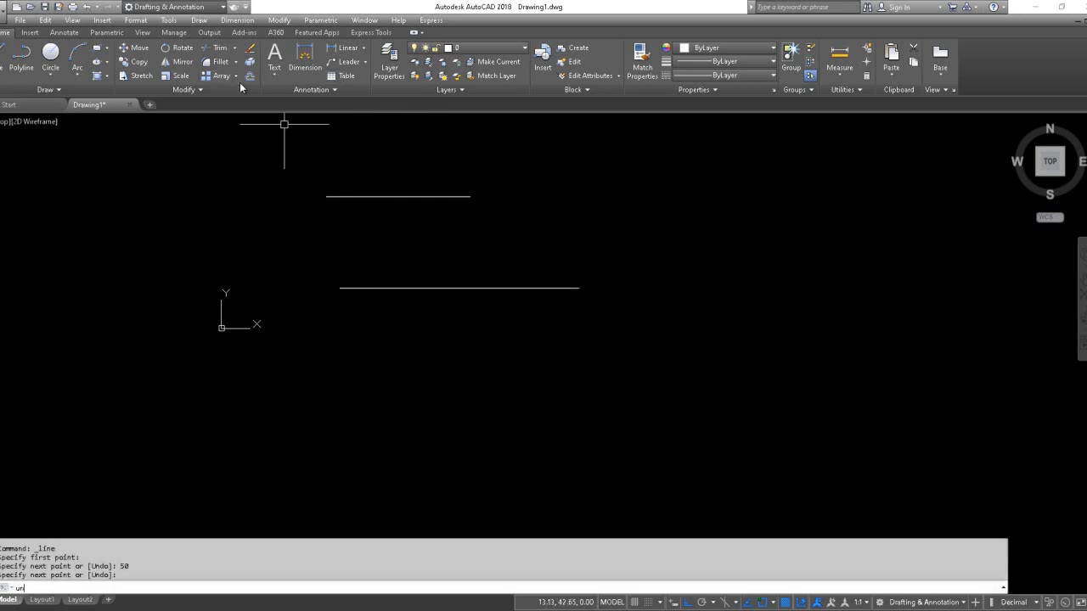
key("Escape")
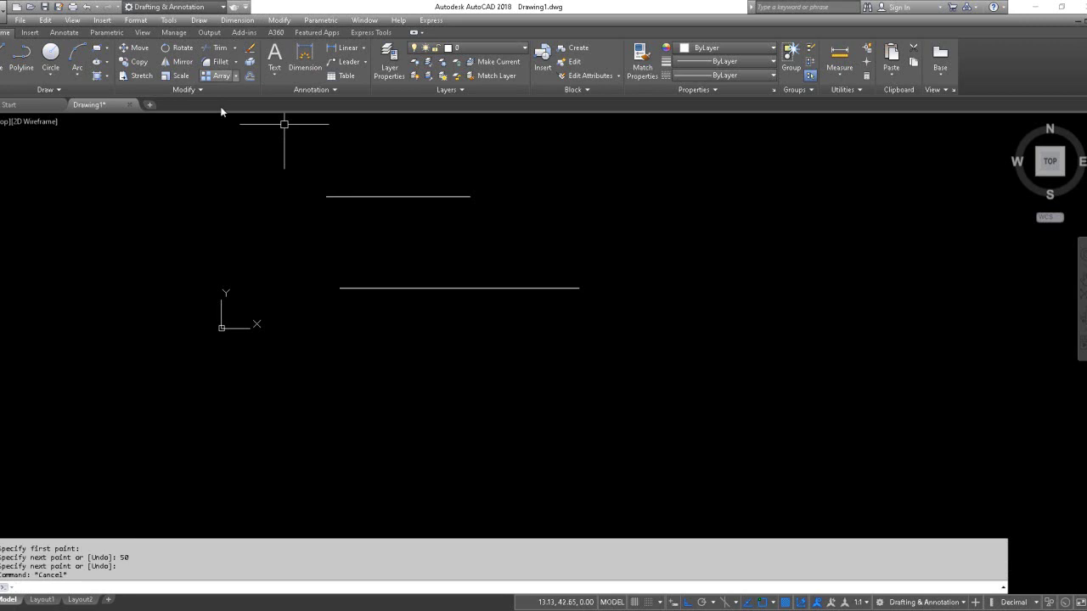
left_click(314, 89)
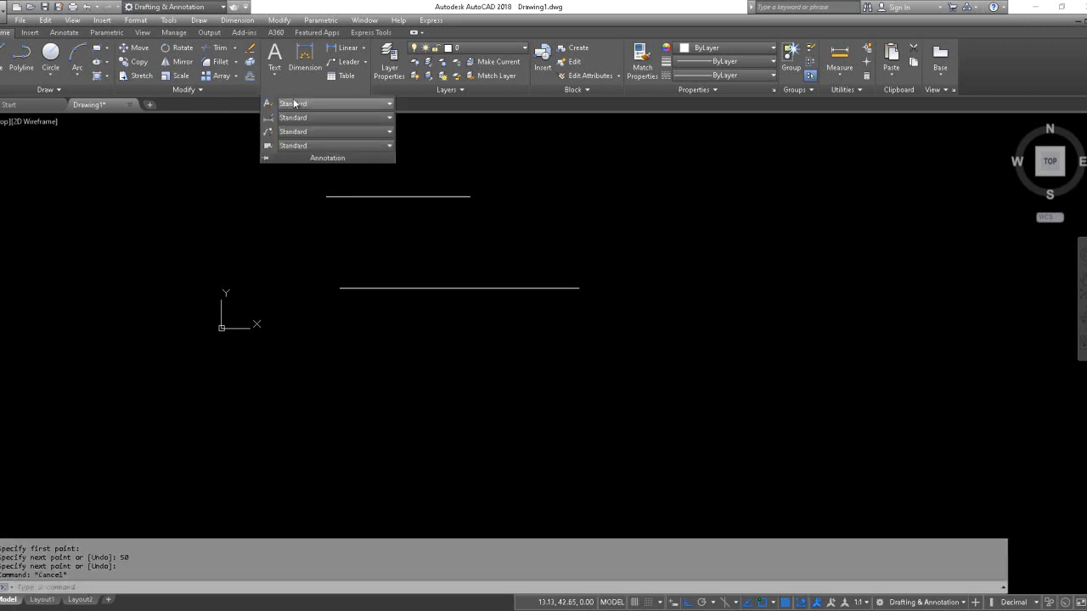
left_click(268, 119)
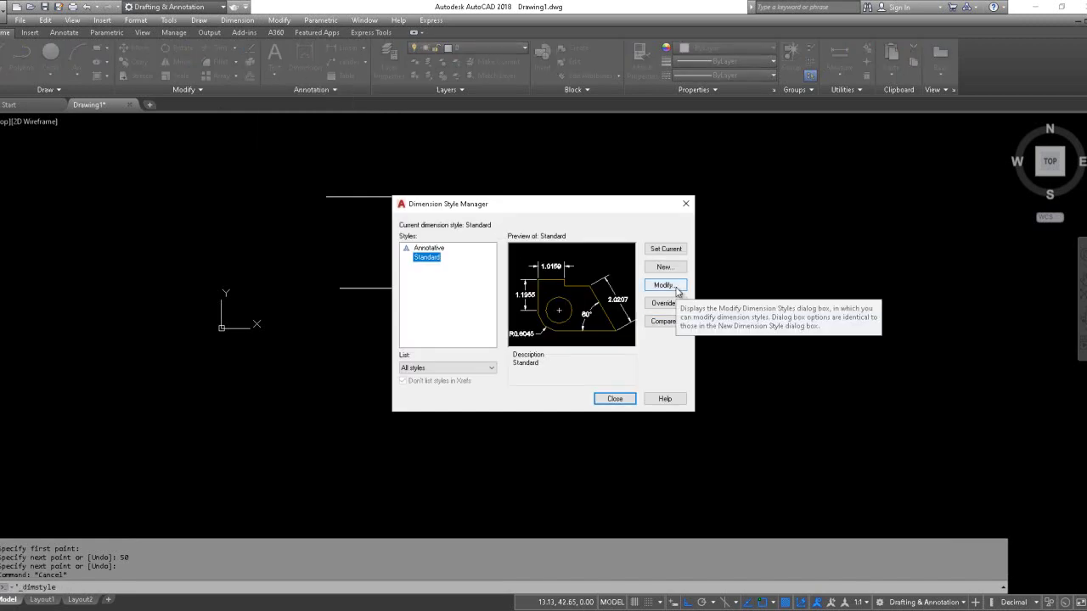
left_click(663, 285)
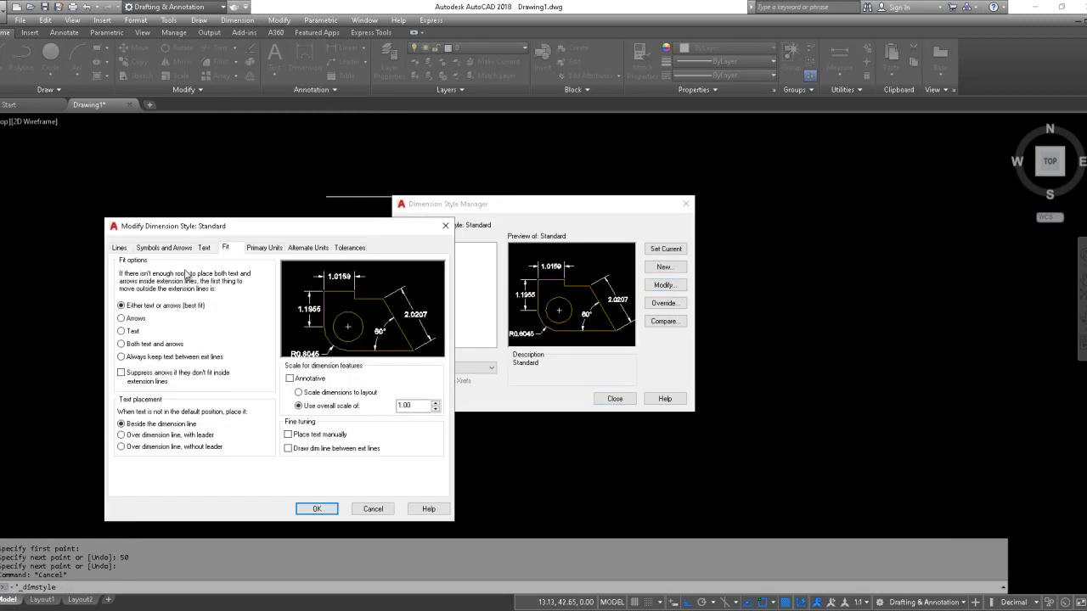
left_click(272, 248)
left_click(263, 273)
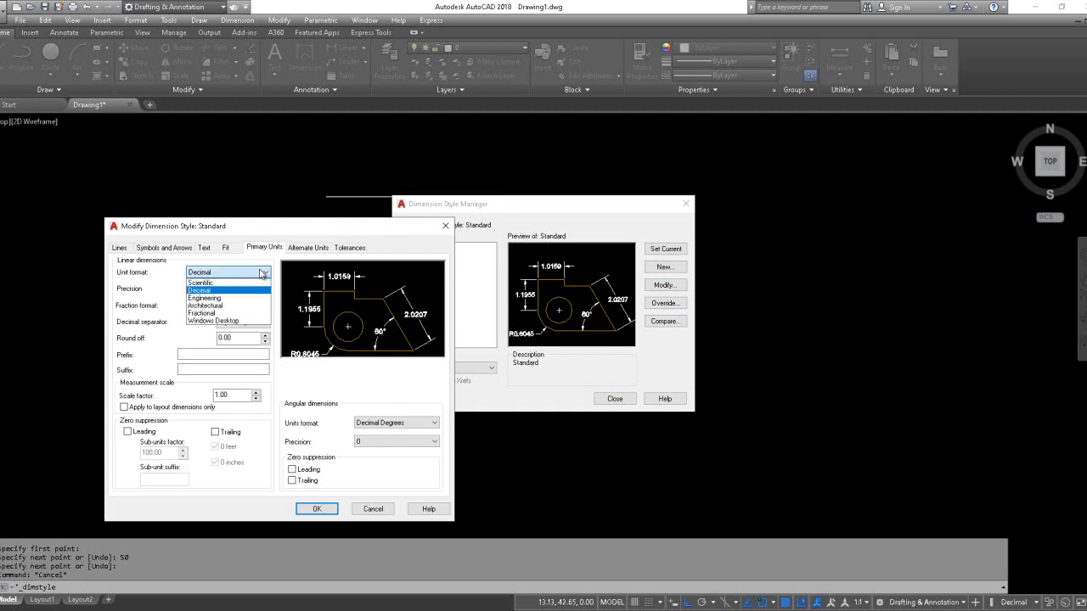
left_click(261, 290)
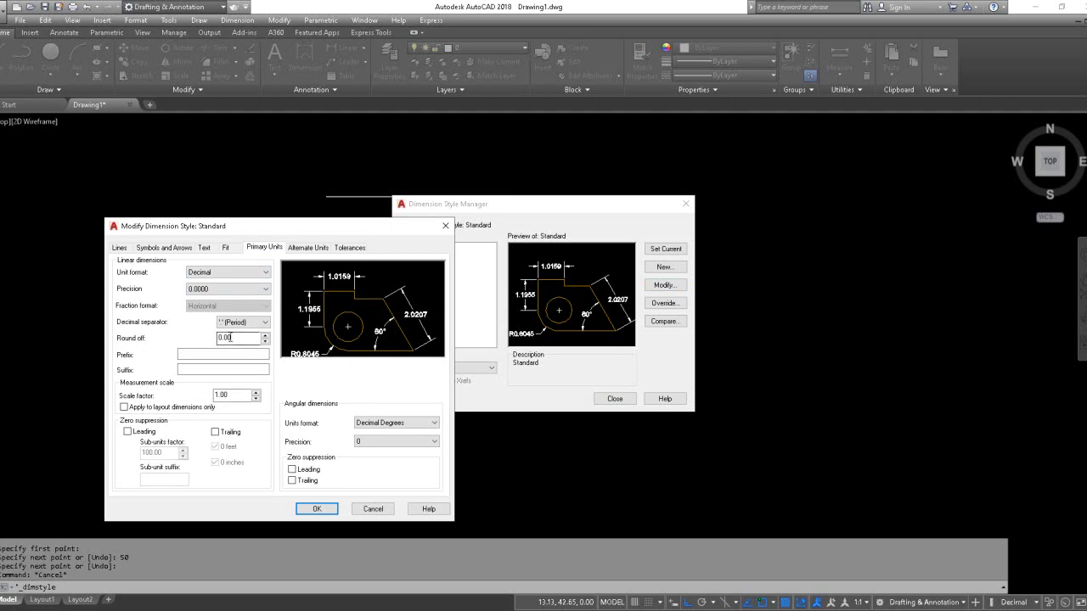
left_click(240, 273)
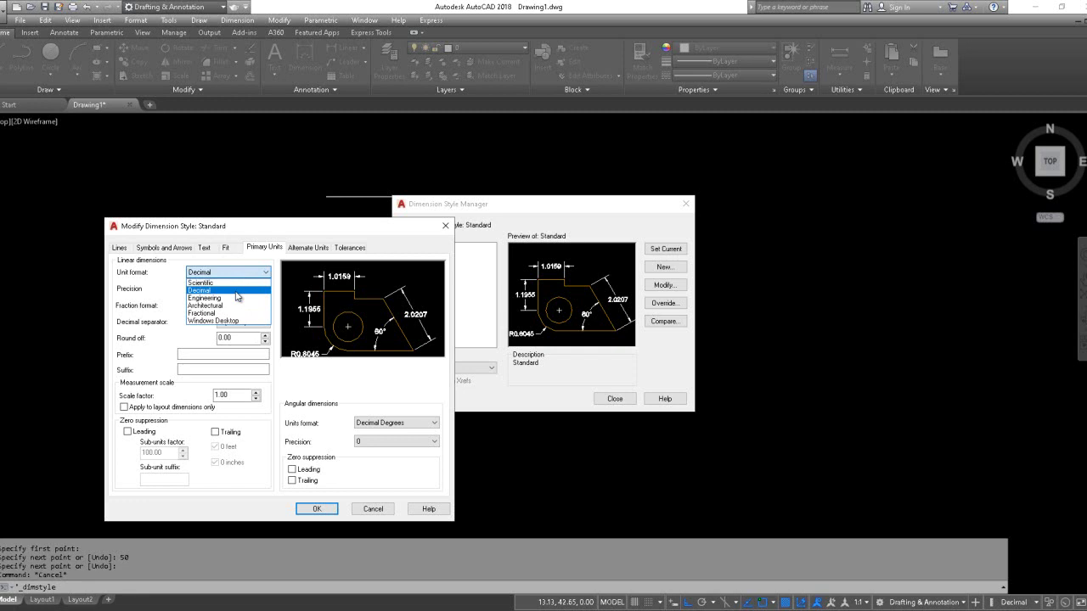
left_click(236, 293)
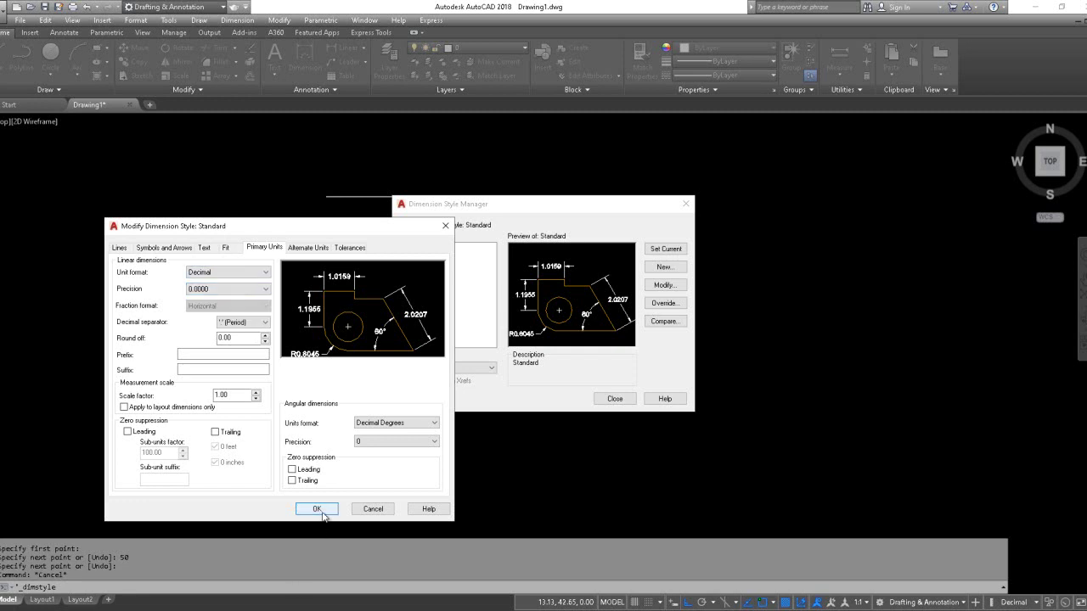
left_click(322, 513)
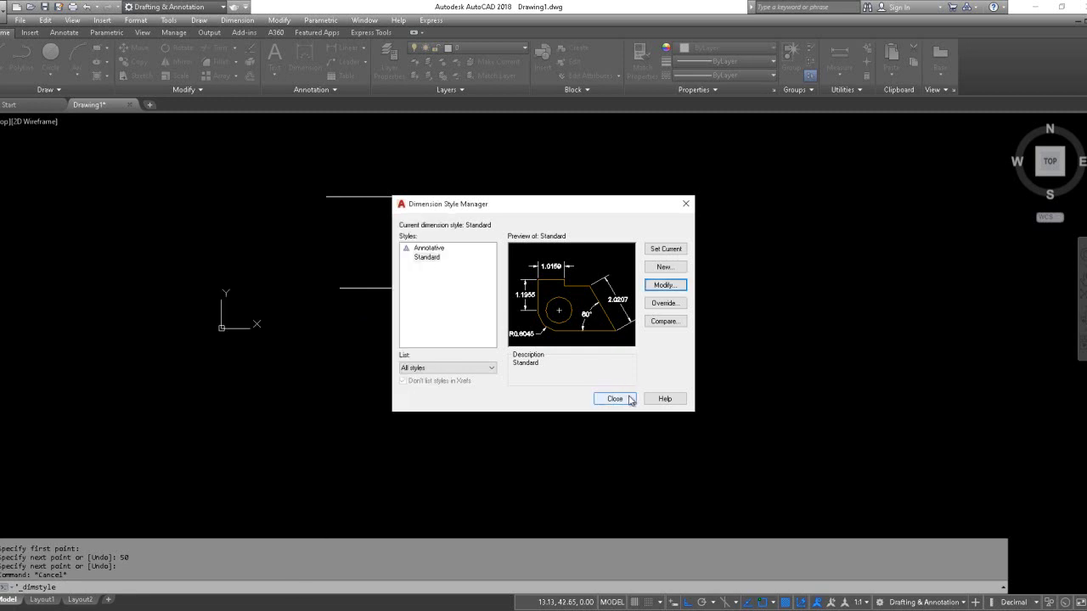
left_click(630, 397)
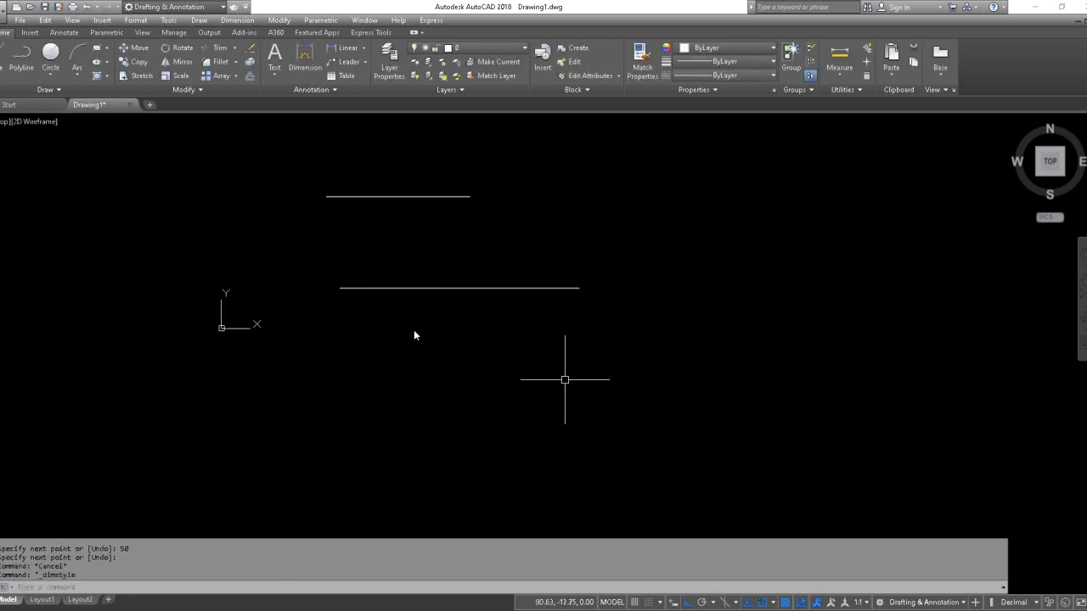
Add a linear dimension between the 50-unit line's endpoints, placed just below it.
left_click(363, 52)
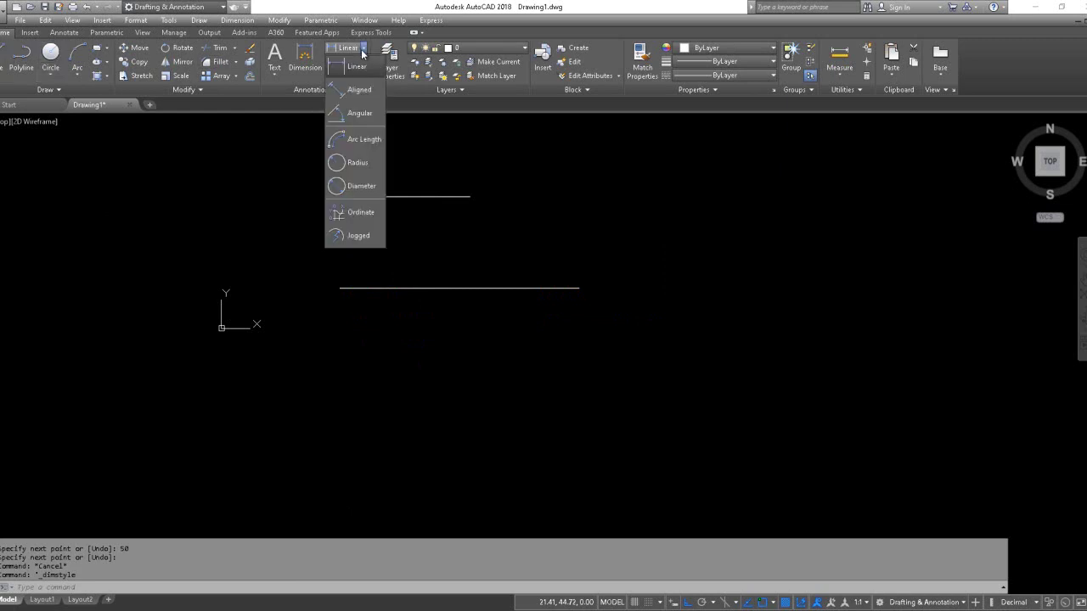
left_click(350, 72)
left_click(339, 289)
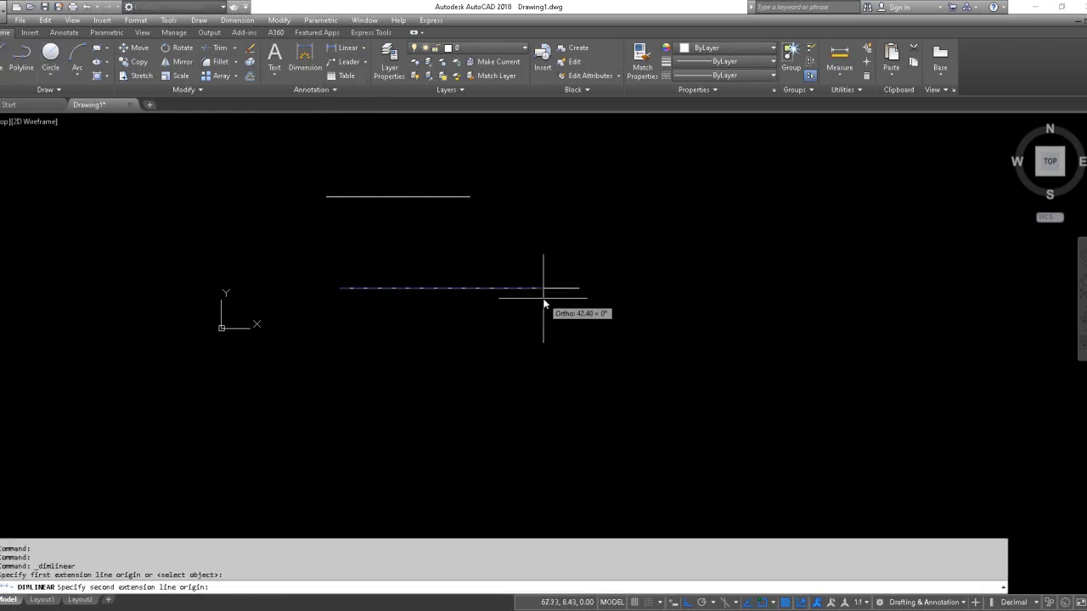
left_click(579, 288)
left_click(514, 311)
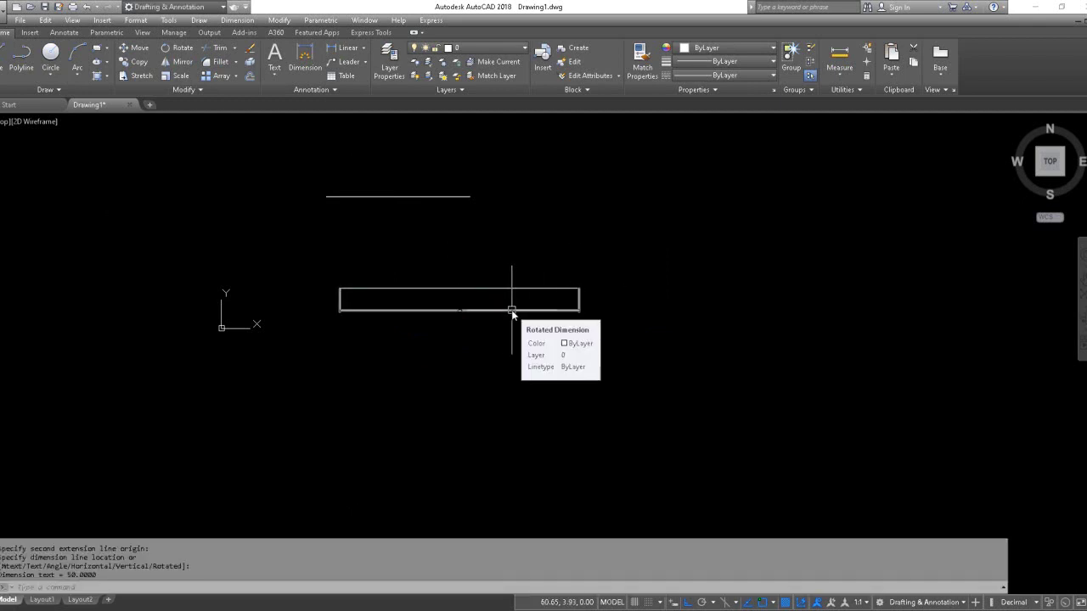
scroll(461, 316, "up", 5)
scroll(417, 207, "down", 2)
scroll(415, 209, "down", 4)
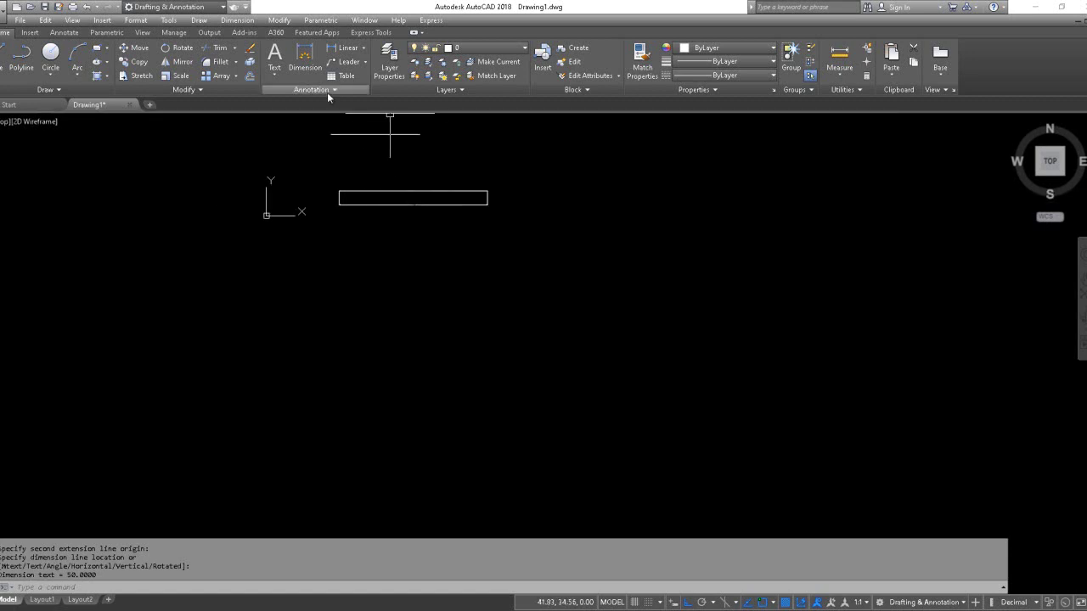
left_click(327, 92)
Modify the Standard dimension style to overall scale 20 with trailing zeros suppressed.
left_click(268, 117)
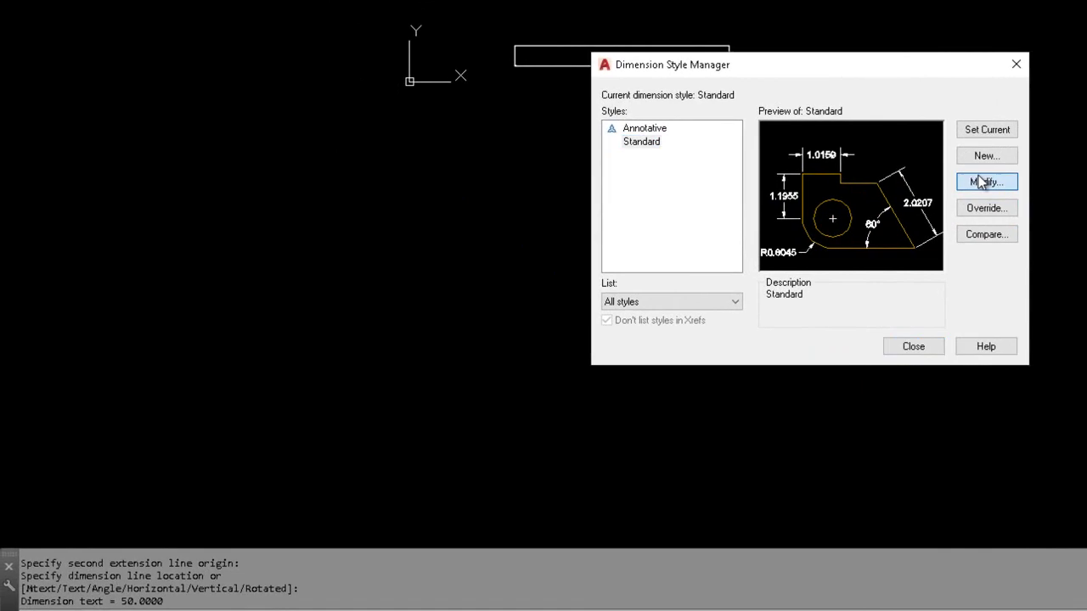
left_click(772, 246)
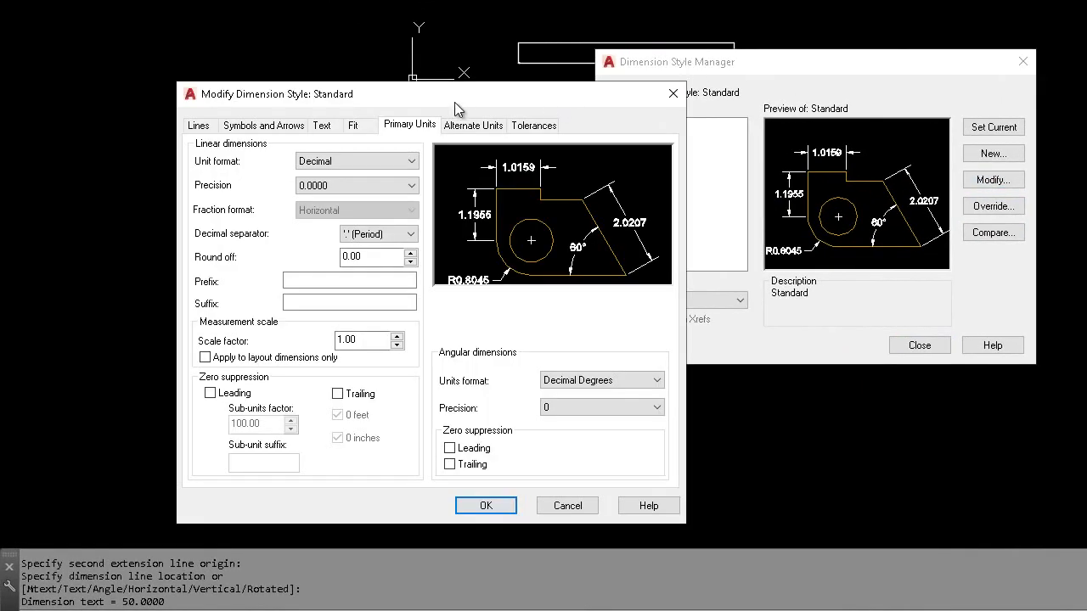
left_click(358, 128)
left_click_drag(643, 354, 593, 355)
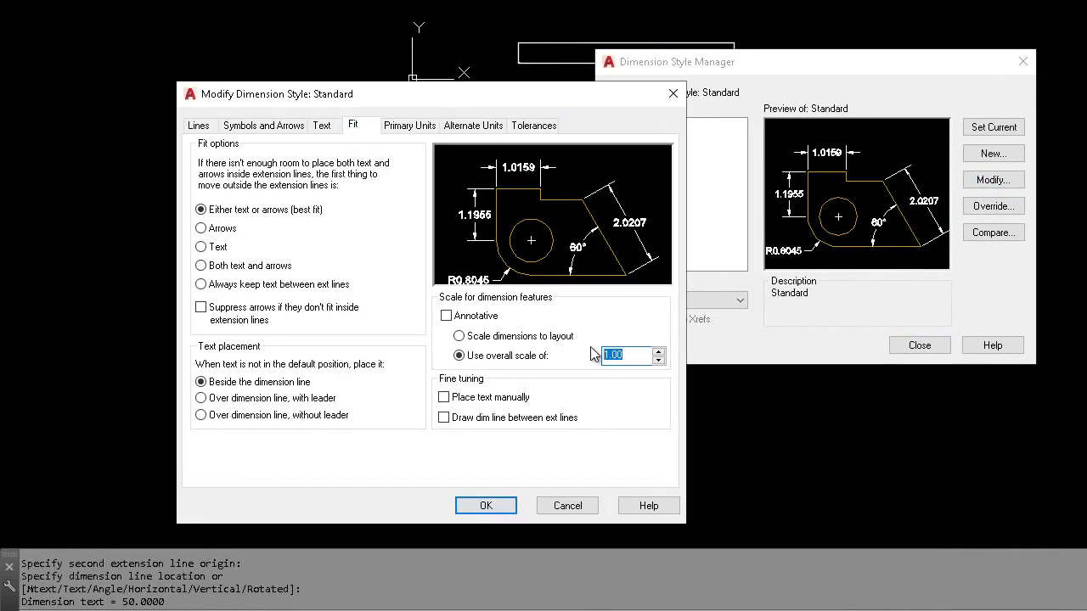
type("20")
left_click(425, 126)
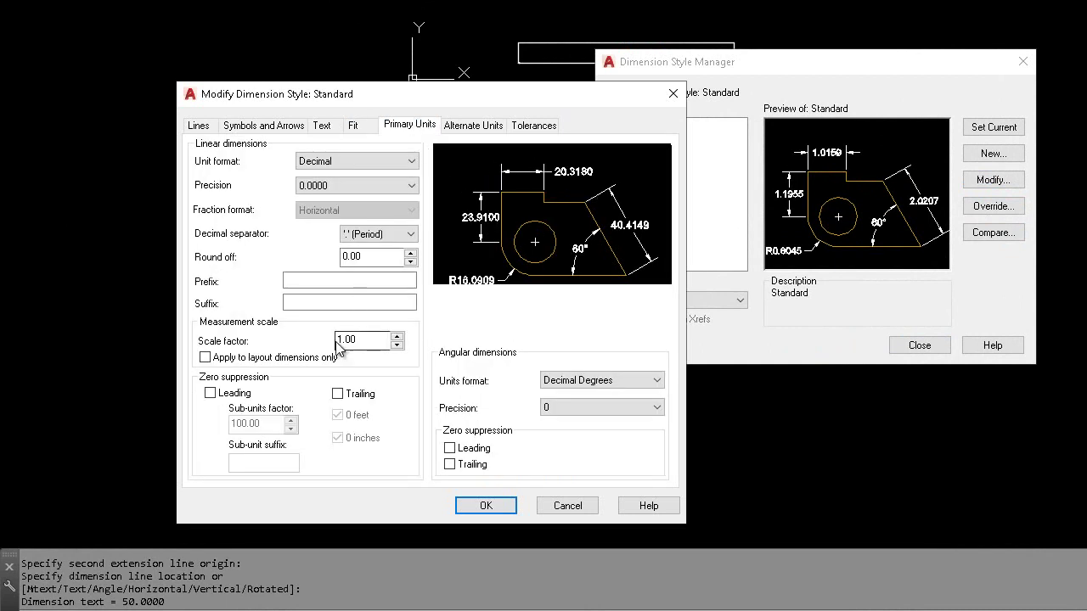
left_click(338, 393)
left_click(484, 505)
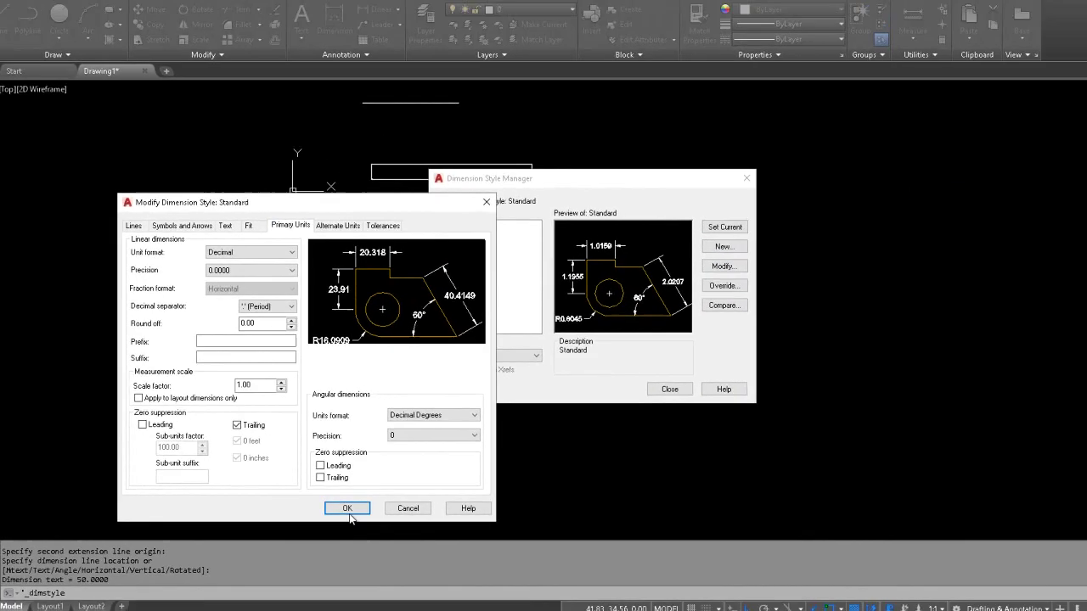
Close the Dimension Style Manager and readjust the zoom.
left_click(615, 399)
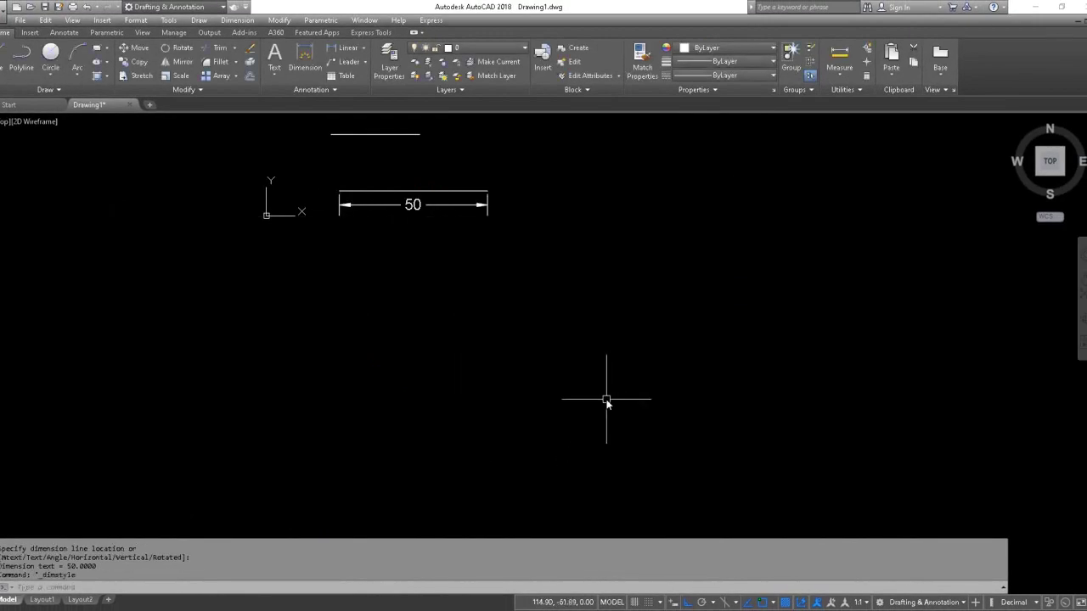
scroll(440, 193, "up", 2)
scroll(441, 194, "down", 2)
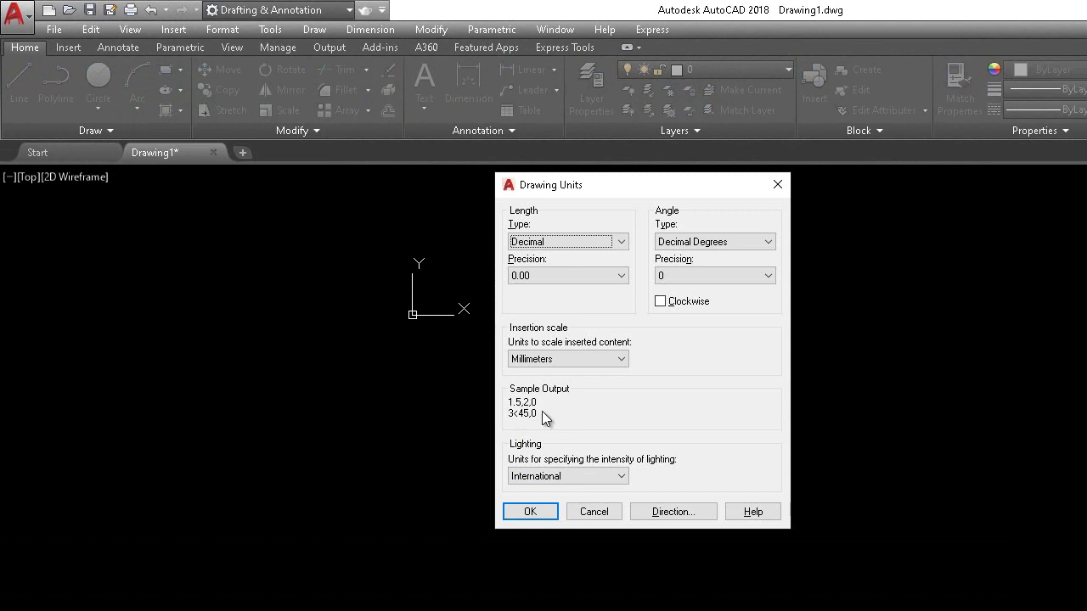
mouse_move(567, 477)
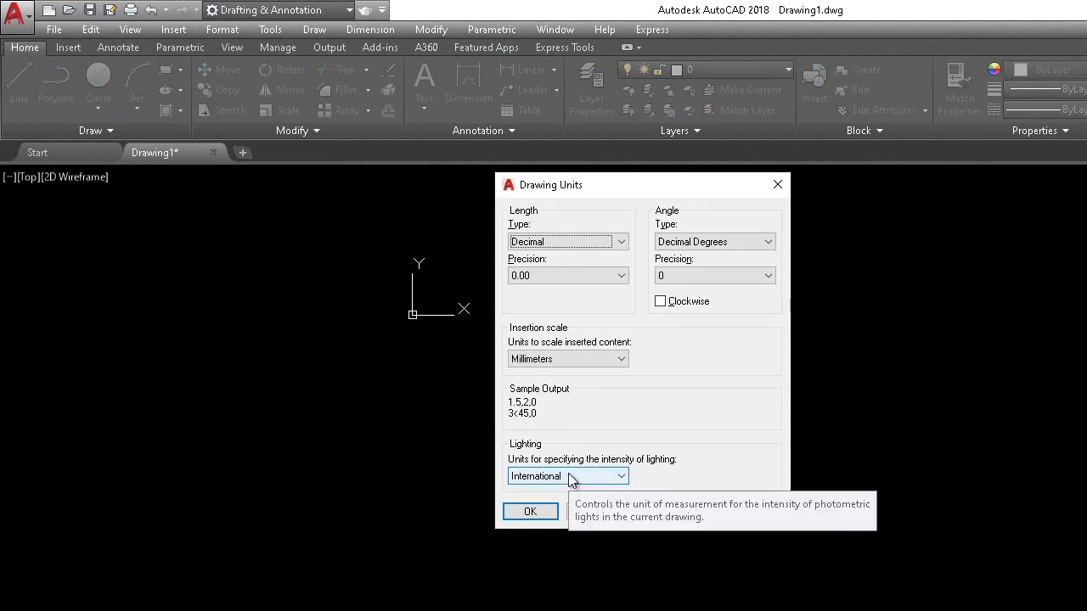
Keep International lighting and Decimal Degrees, set angle precision to 0 and tick Clockwise.
left_click(568, 473)
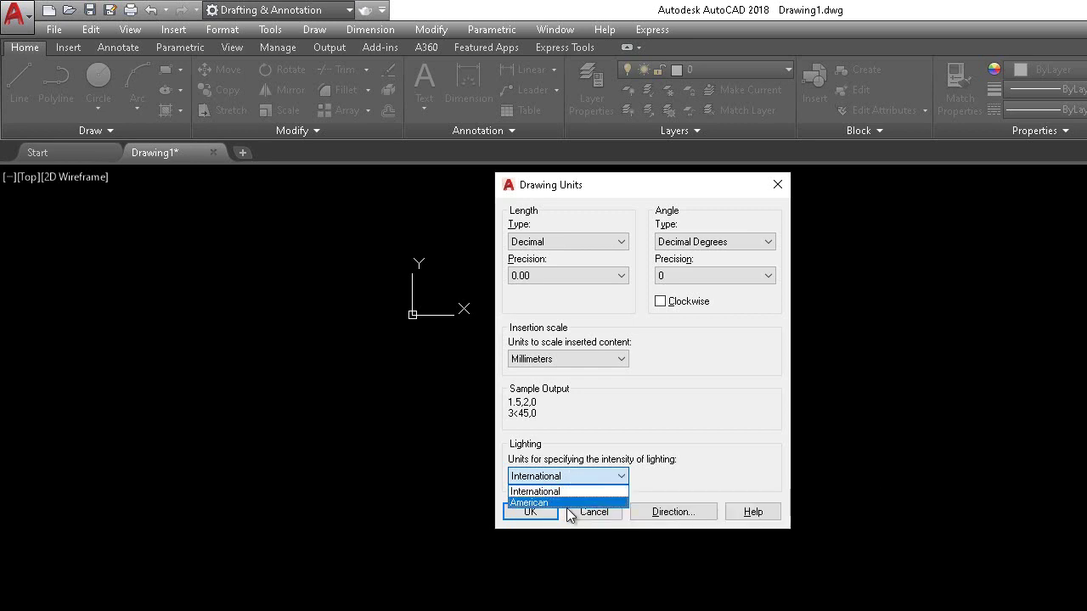
left_click(566, 492)
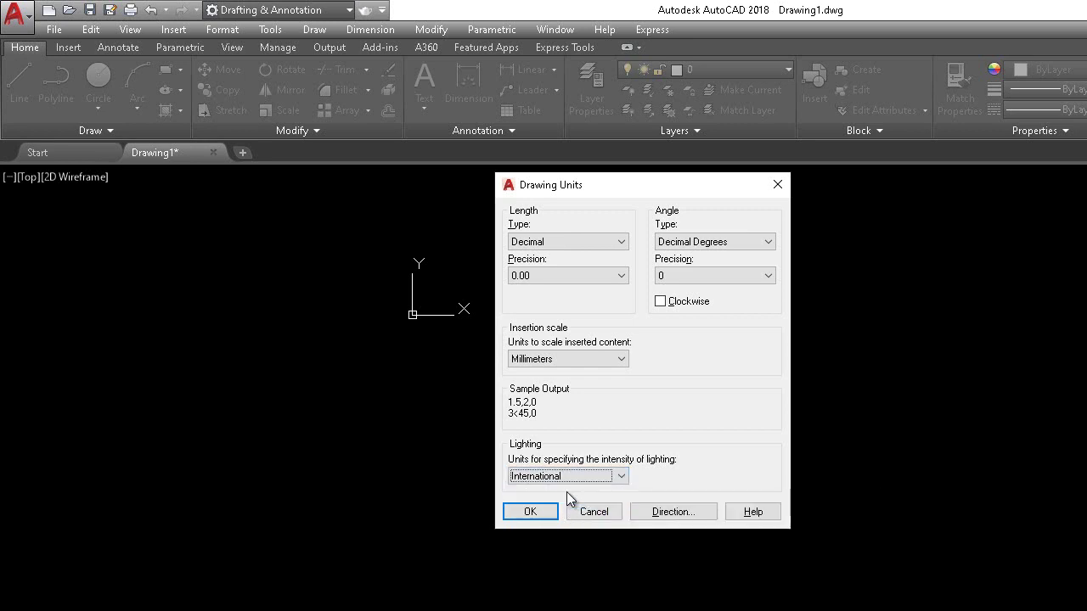
left_click(739, 251)
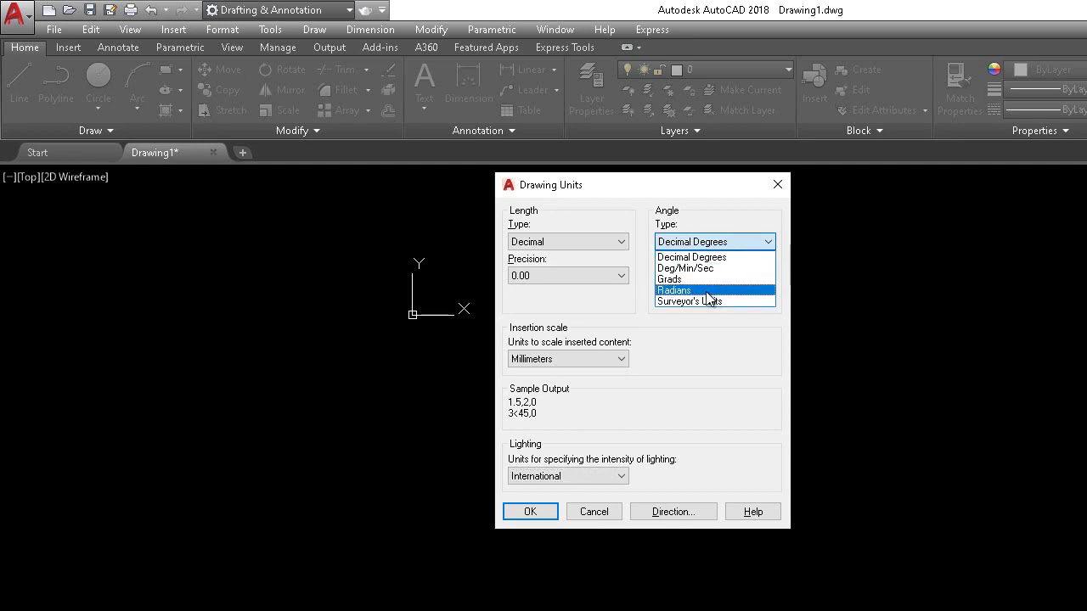
left_click(718, 258)
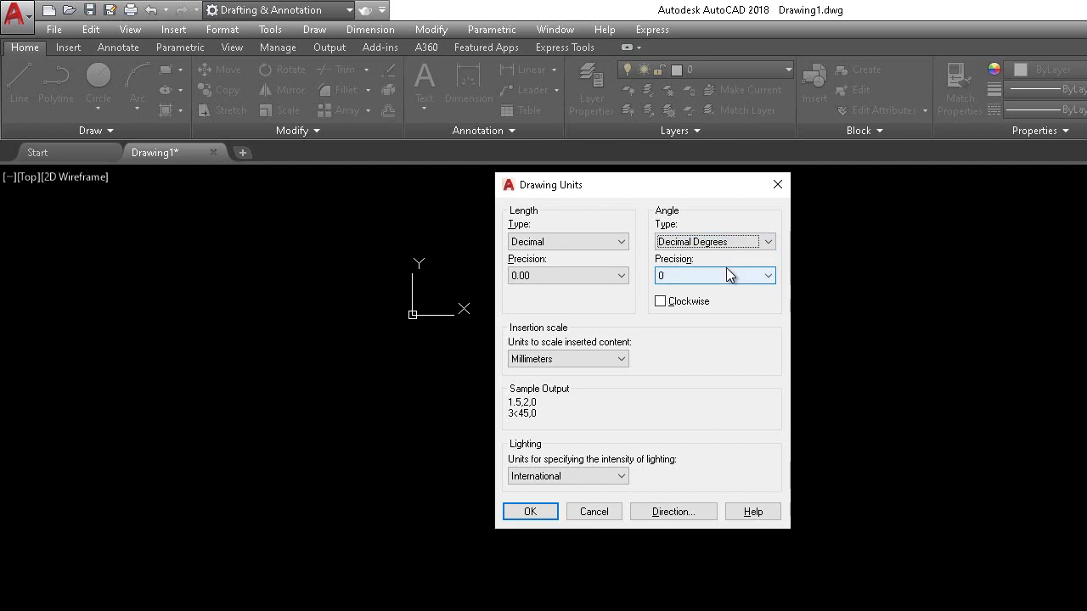
left_click(726, 272)
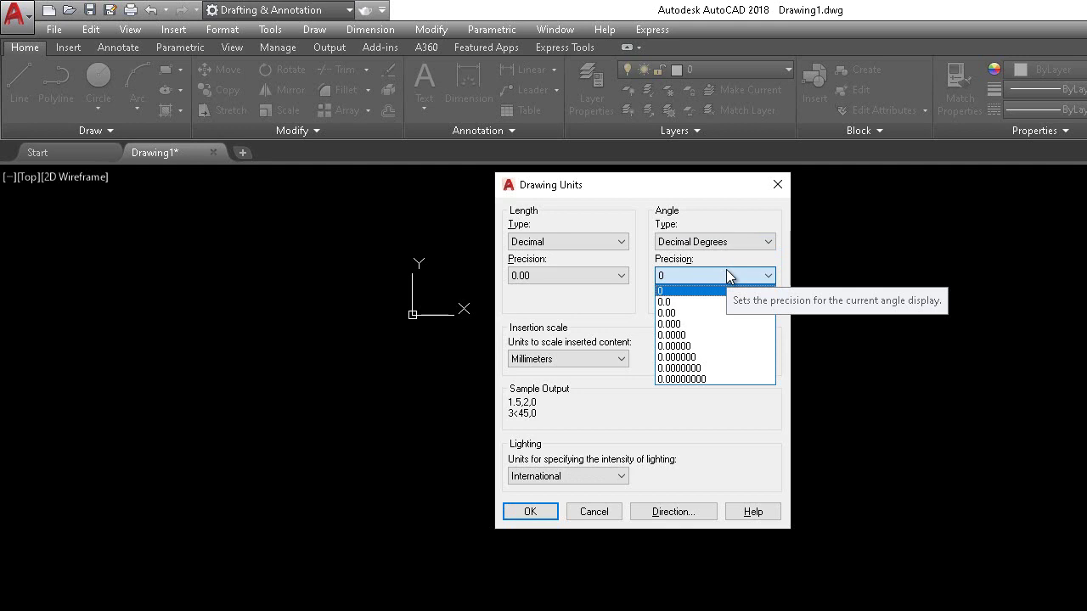
left_click(726, 269)
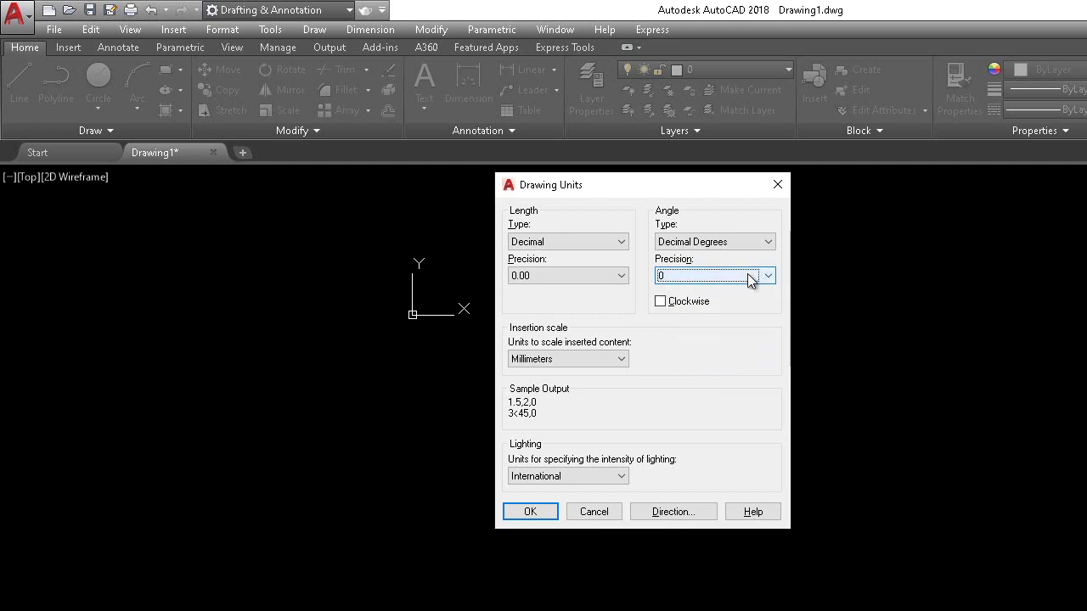
left_click(769, 277)
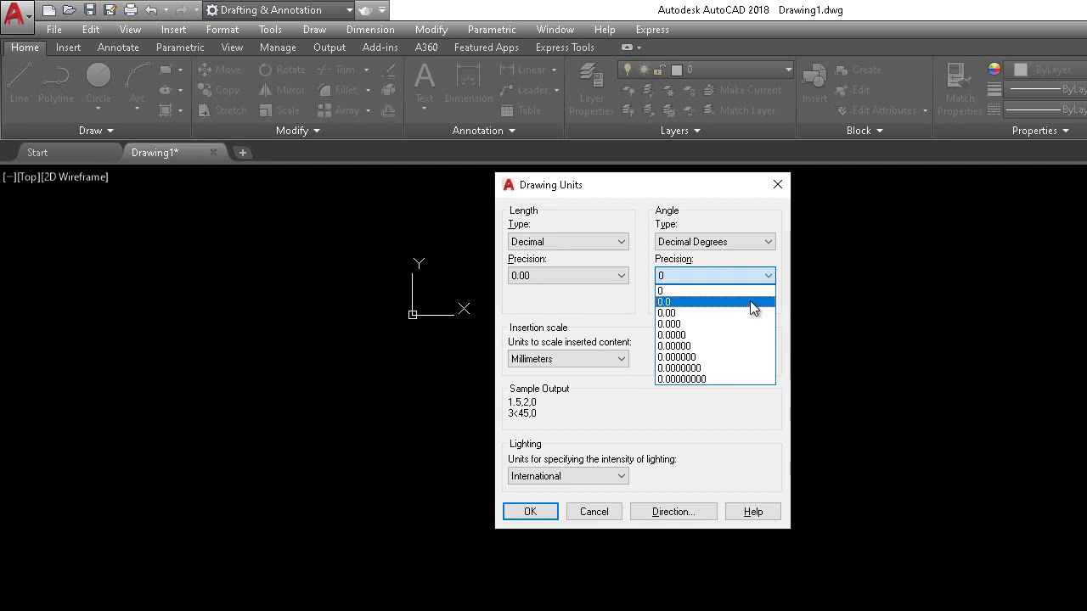
left_click(750, 293)
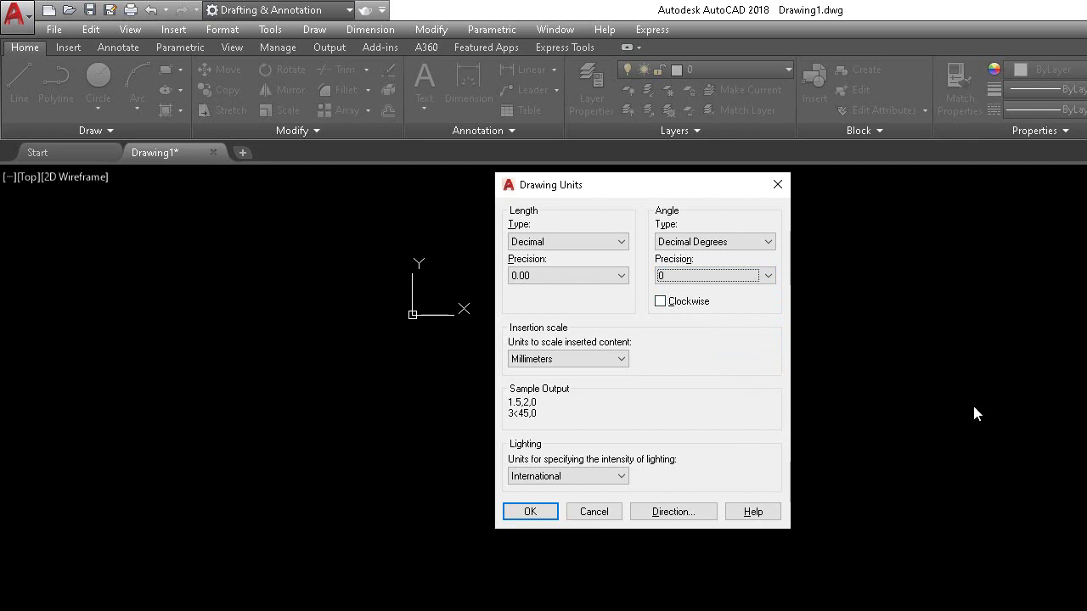
left_click(662, 303)
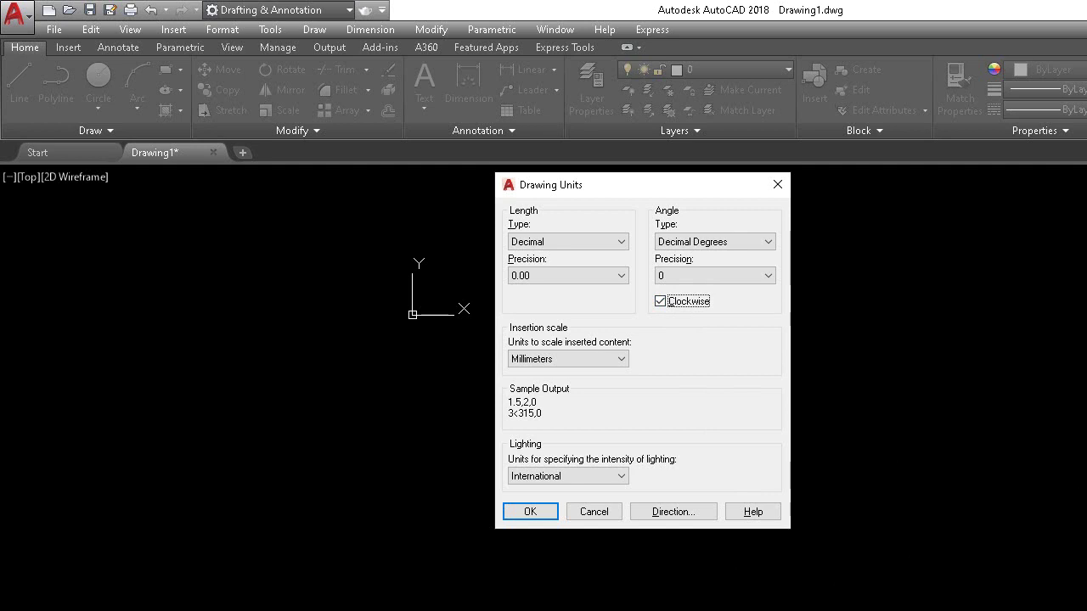
Turn off Clockwise, confirm East as the base angle, and apply the unit settings.
left_click(661, 300)
left_click(671, 514)
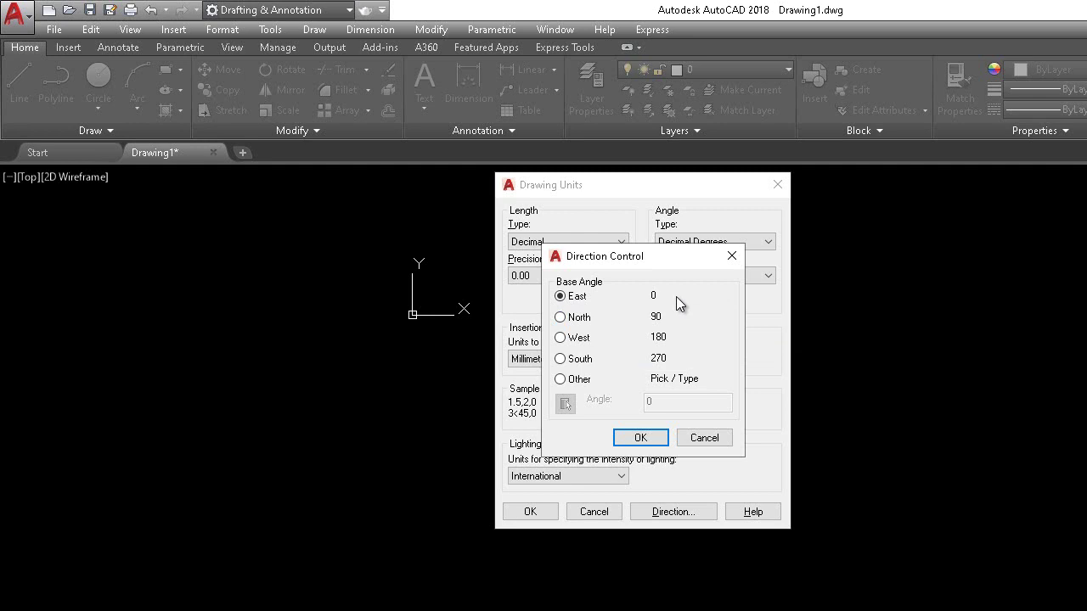
left_click(628, 437)
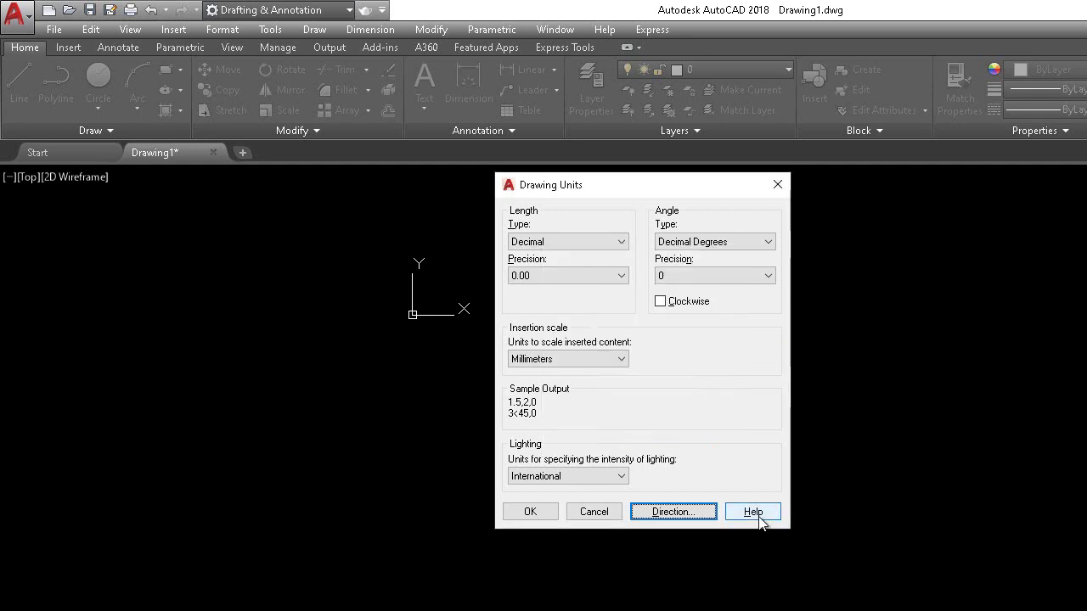
left_click(540, 506)
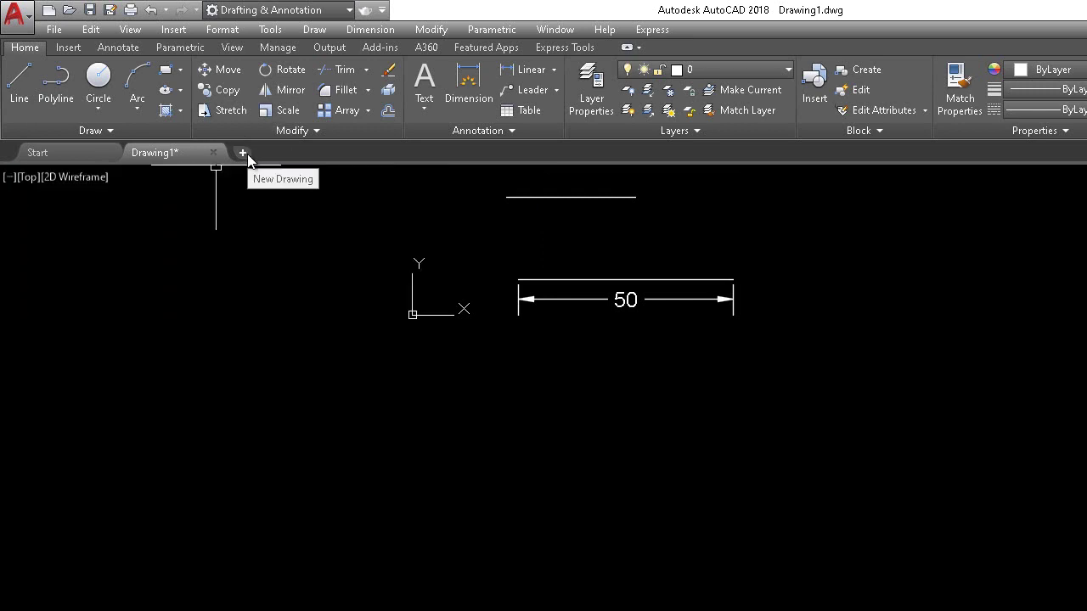
Glance at the File menu, then create a new blank drawing, Drawing2.
left_click(54, 29)
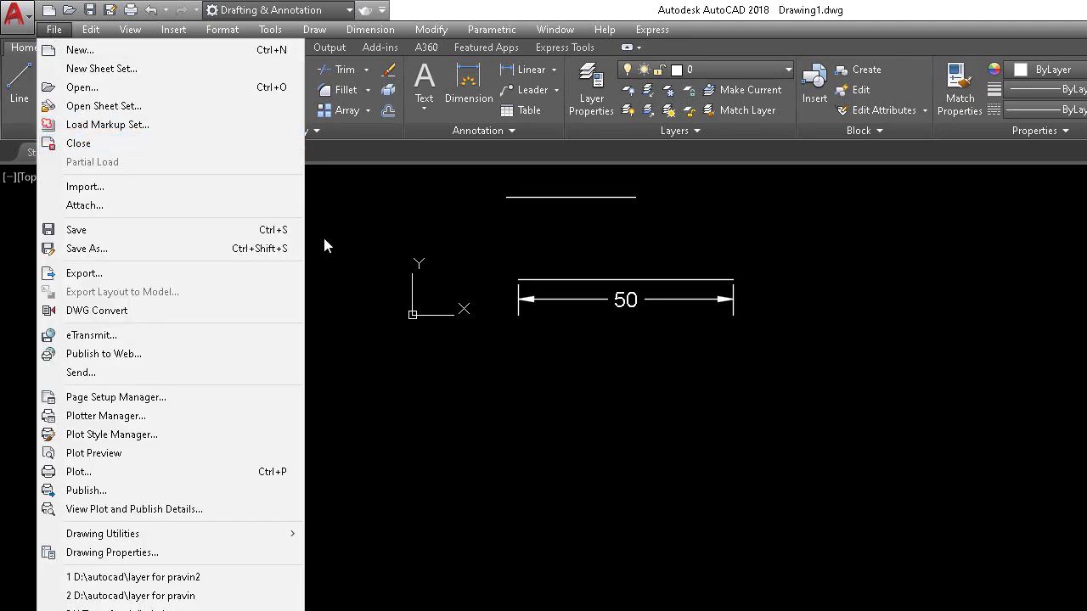
left_click(379, 210)
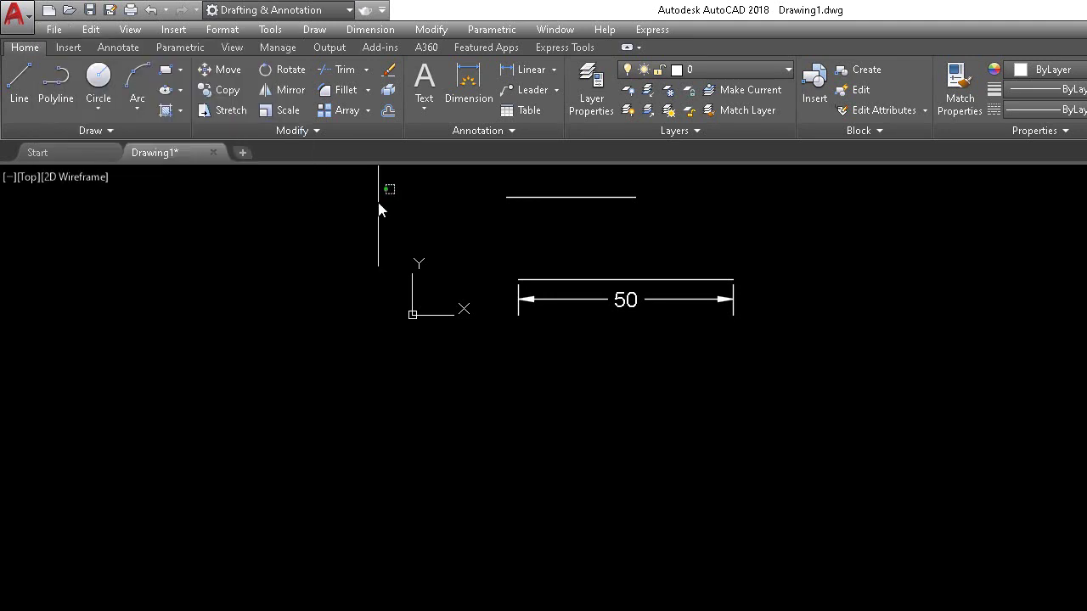
left_click(244, 154)
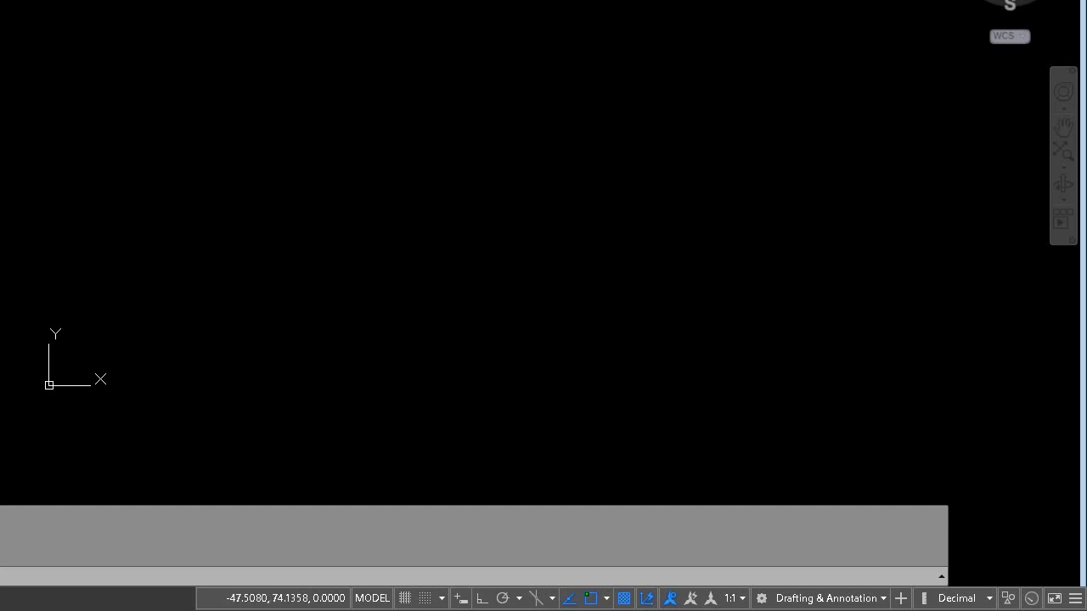
In Drawing Units, switch length type from Architectural to Engineering, keeping 0'-0.0000" precision.
left_click(136, 20)
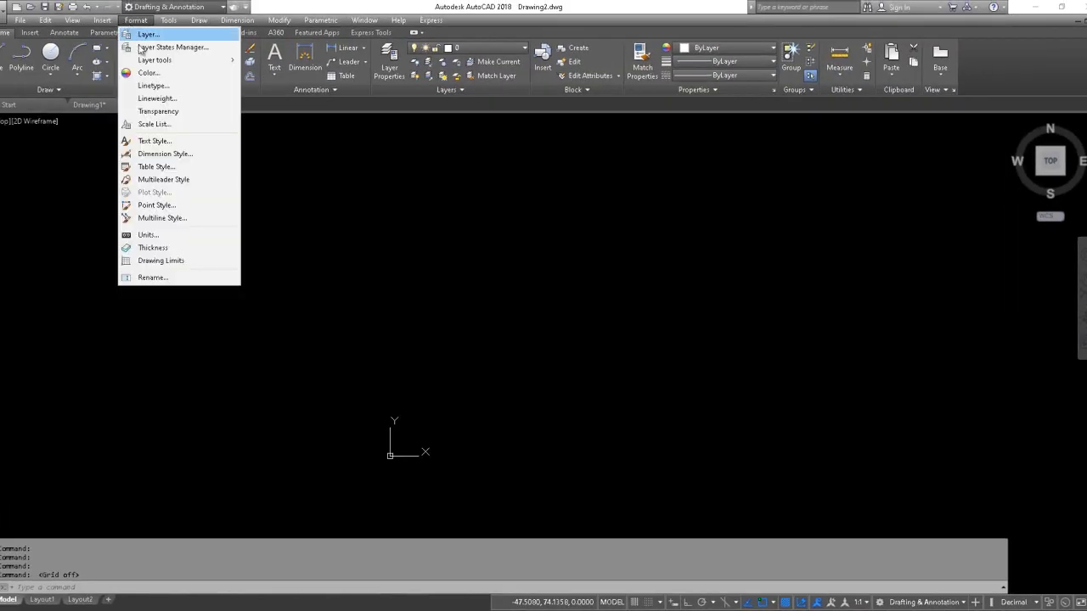
left_click(185, 235)
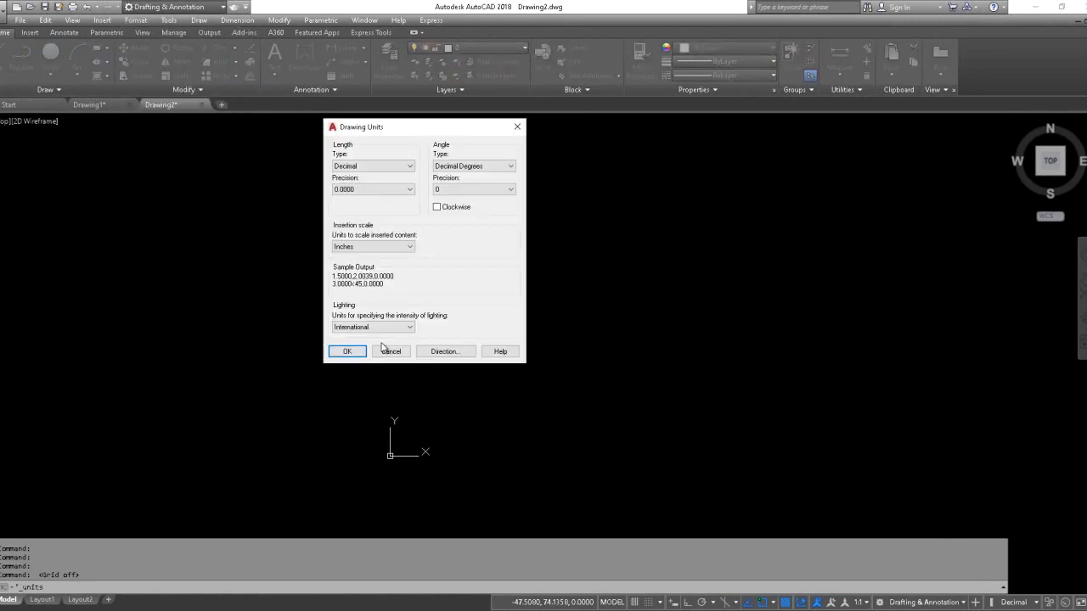
left_click(410, 166)
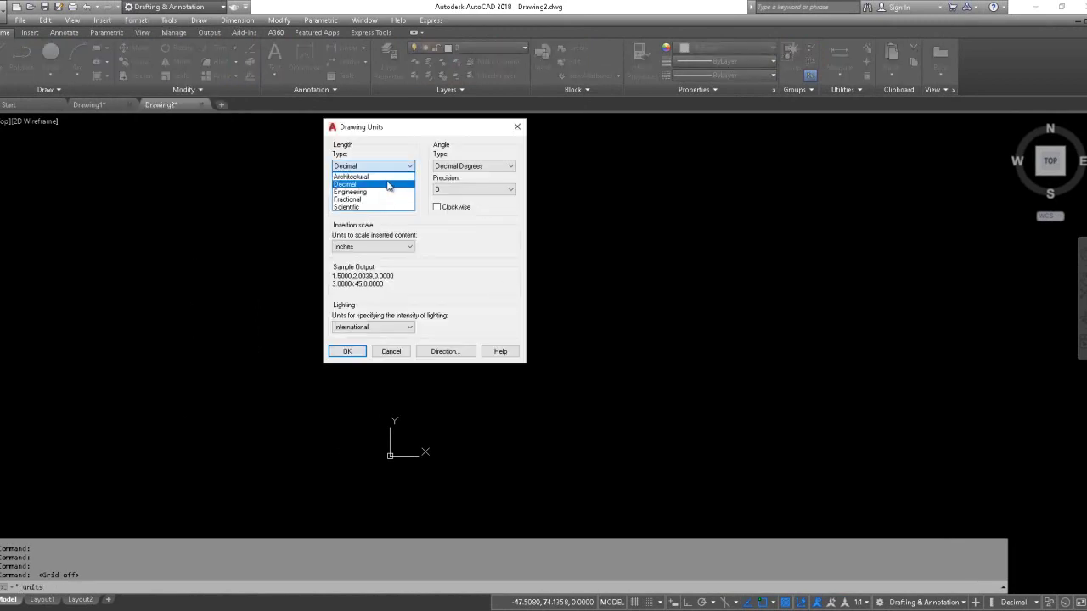
left_click(378, 177)
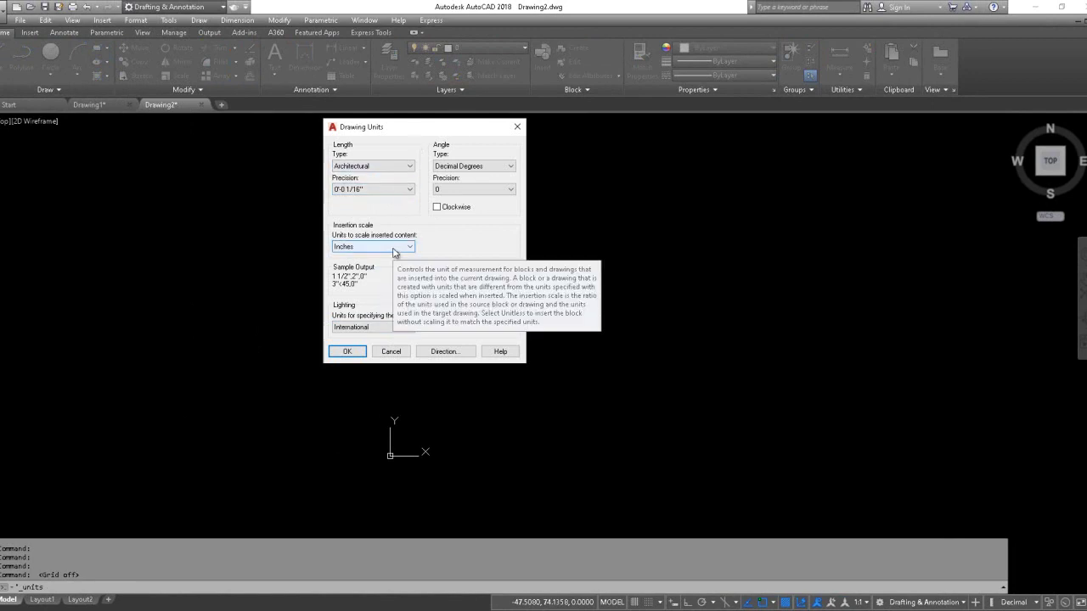
left_click(408, 167)
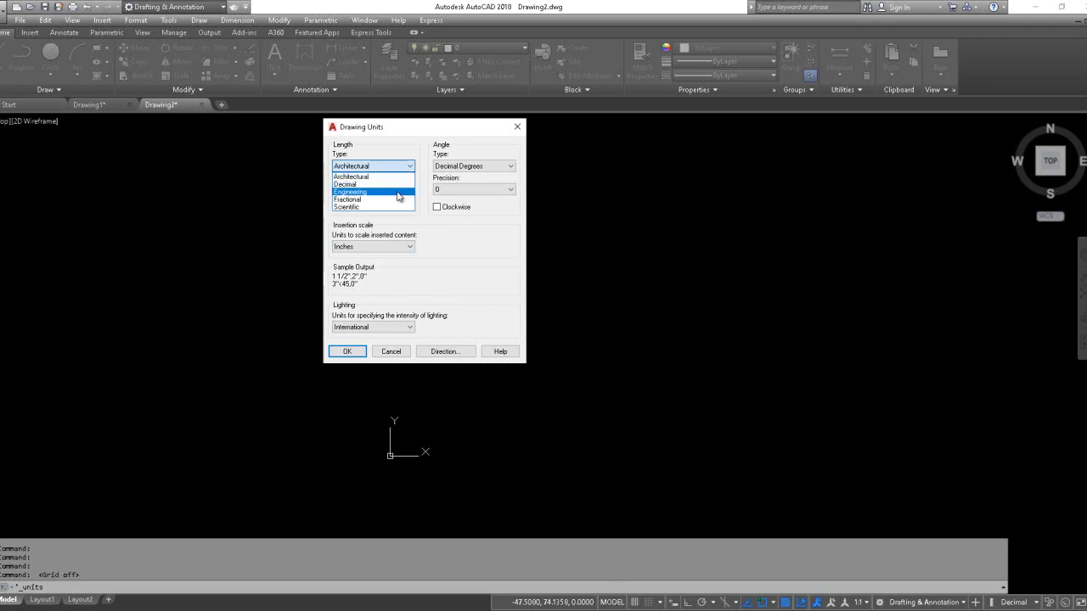
left_click(398, 196)
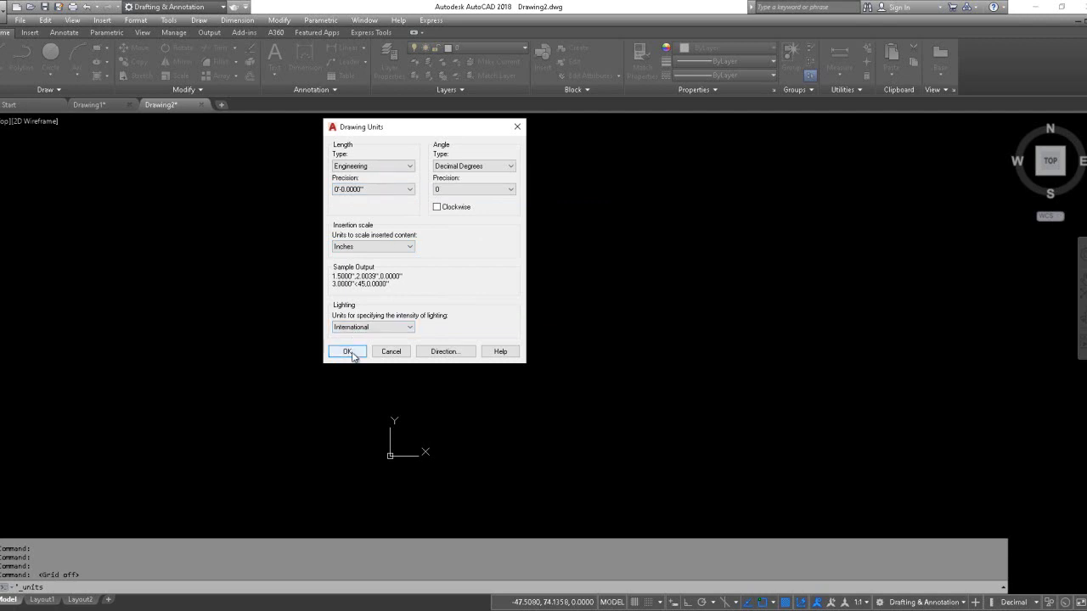
left_click(387, 191)
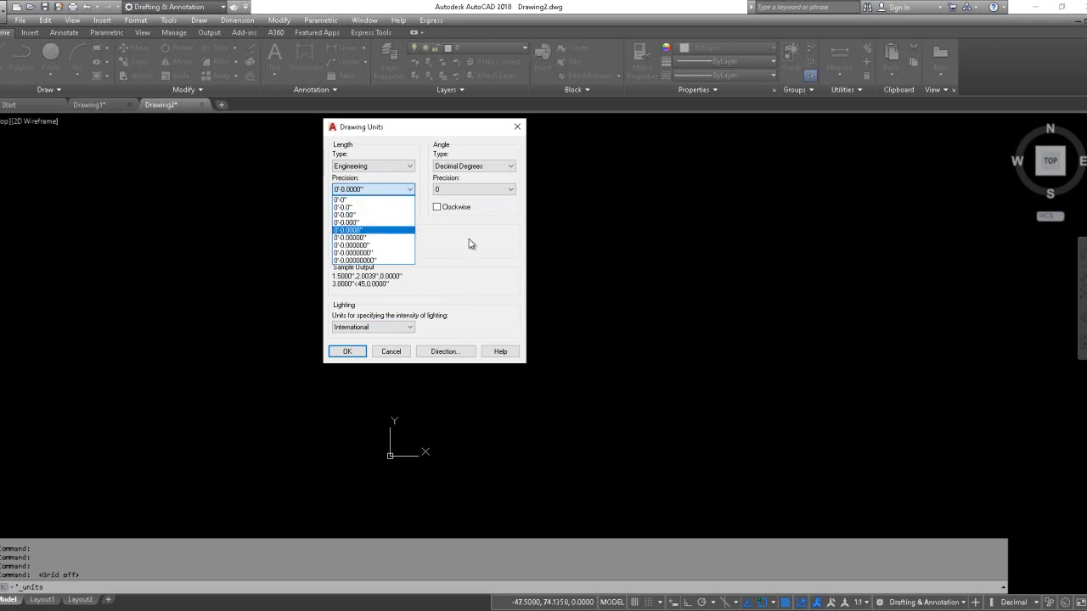
left_click(567, 243)
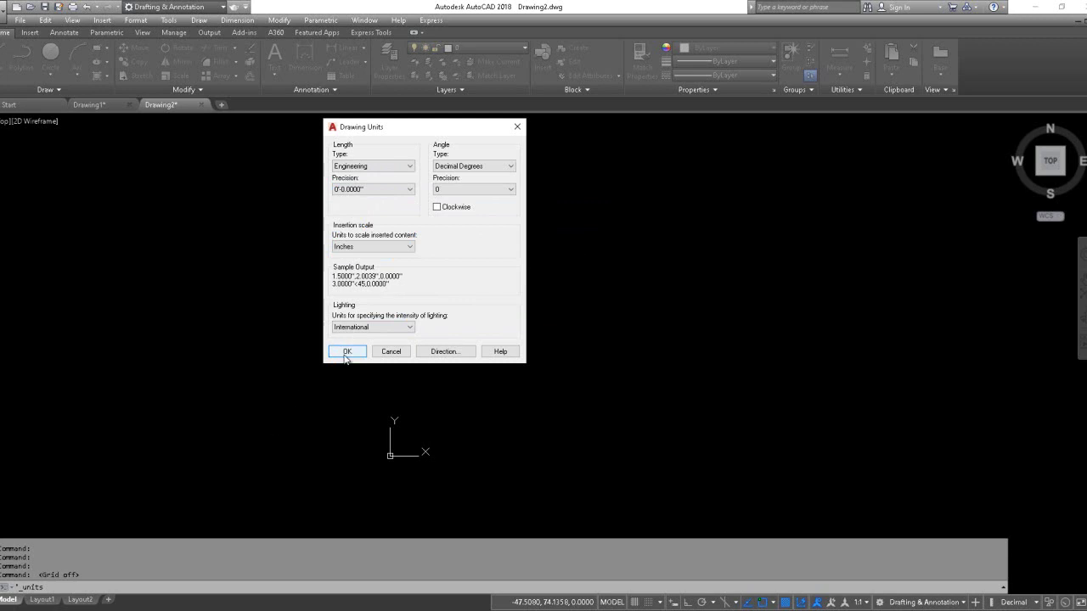
left_click(346, 352)
Draw a horizontal line 2'4" long from a picked point with Ortho on.
left_click(1, 61)
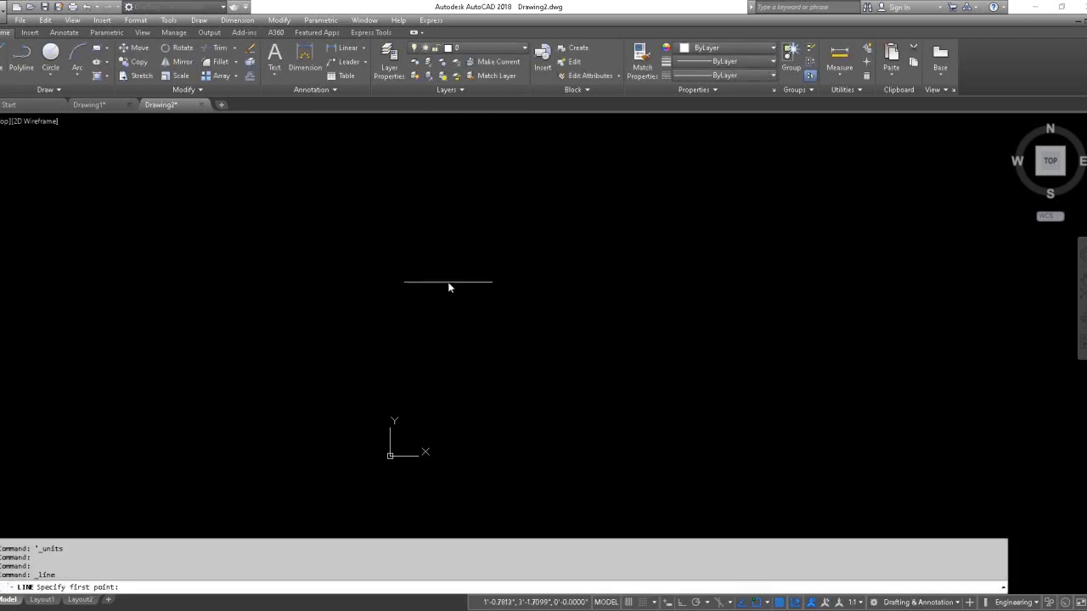
left_click(447, 286)
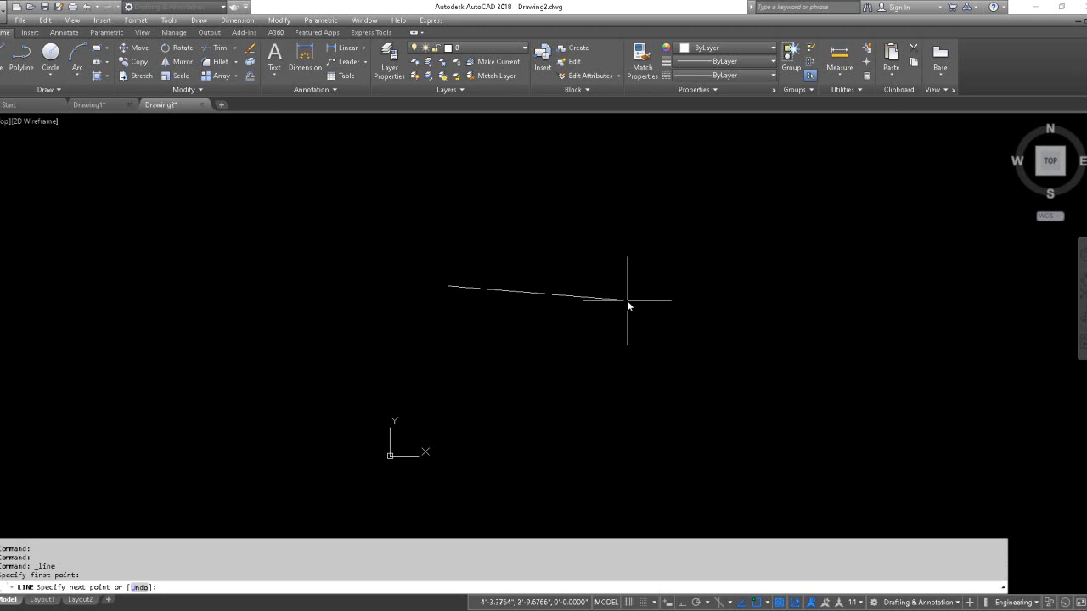
key("F8")
type("2")
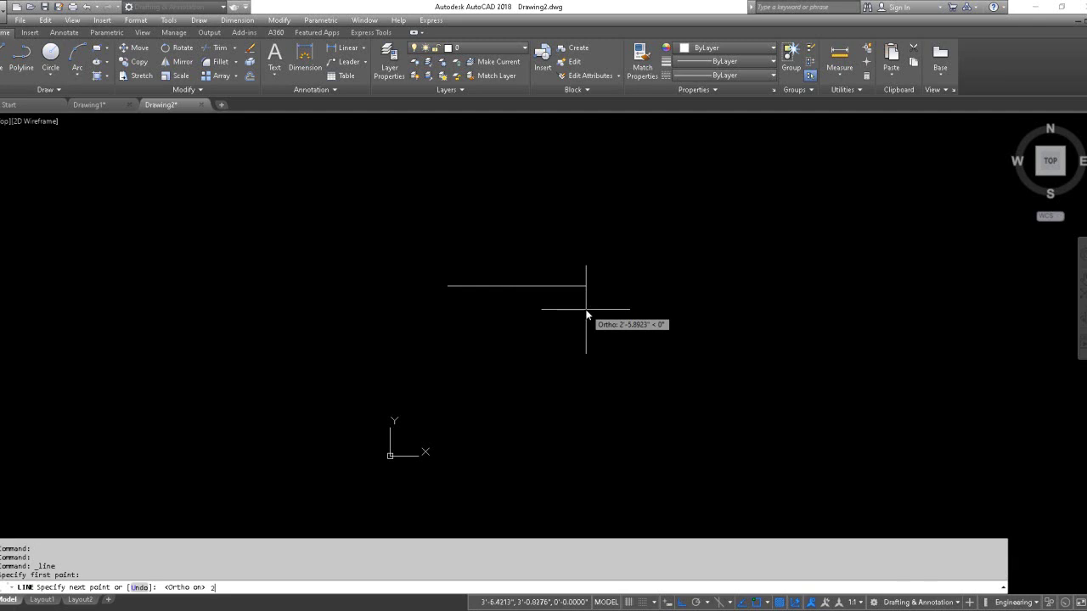
type("'")
type("4")
key("Return")
key("Return")
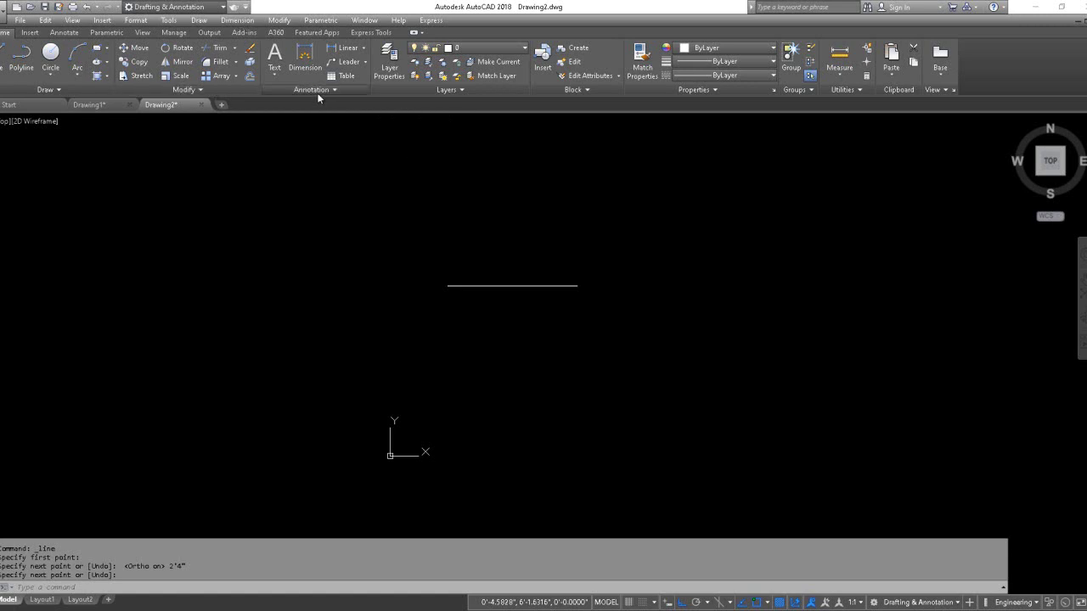
Change the Standard dimension style's unit format to Engineering.
left_click(318, 94)
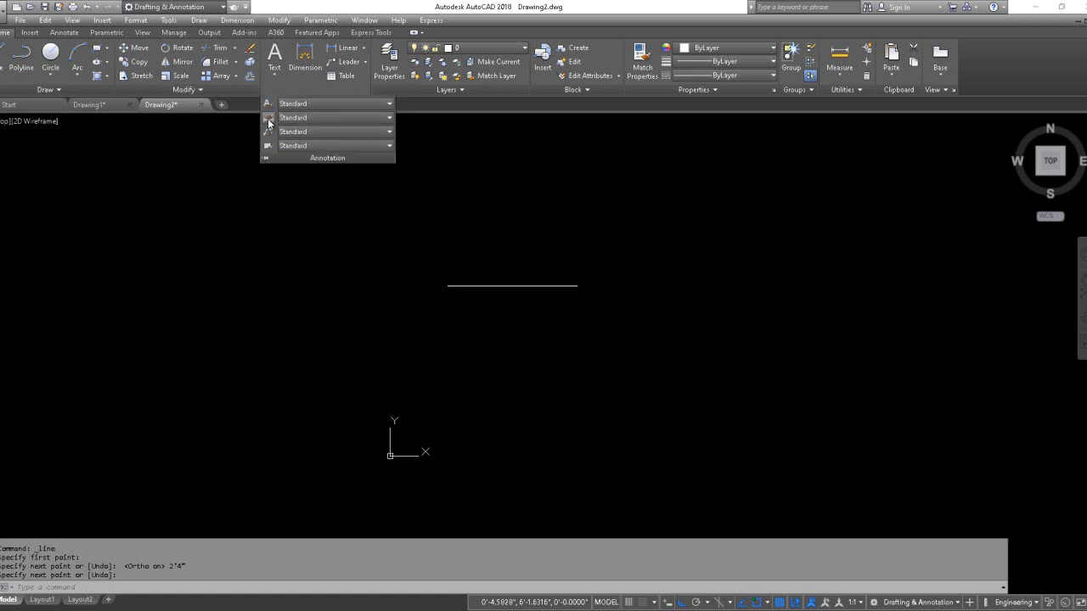
left_click(269, 123)
left_click(666, 285)
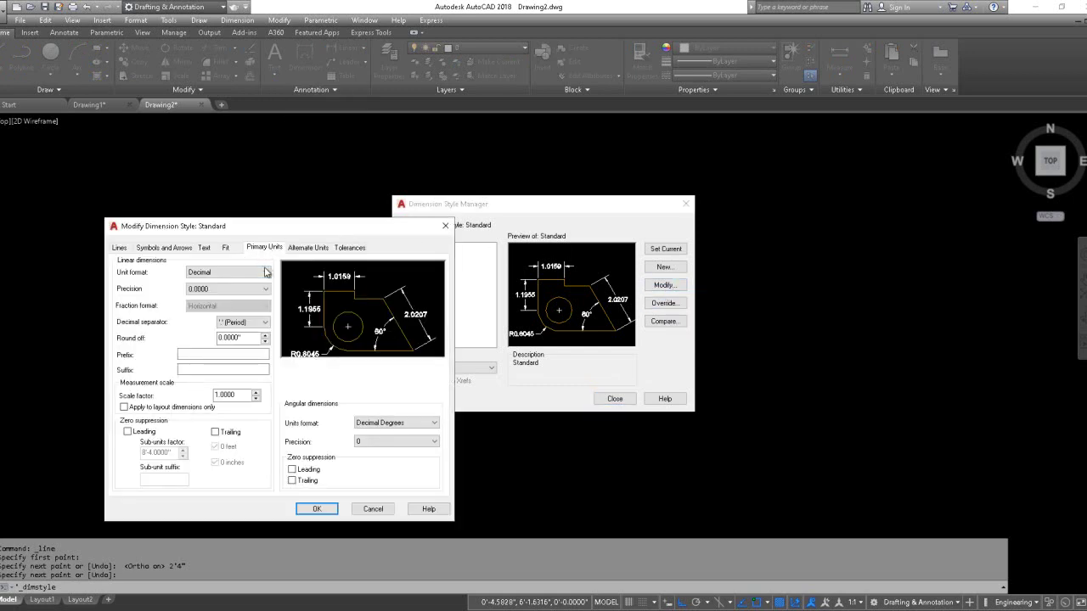
left_click(264, 272)
left_click(229, 299)
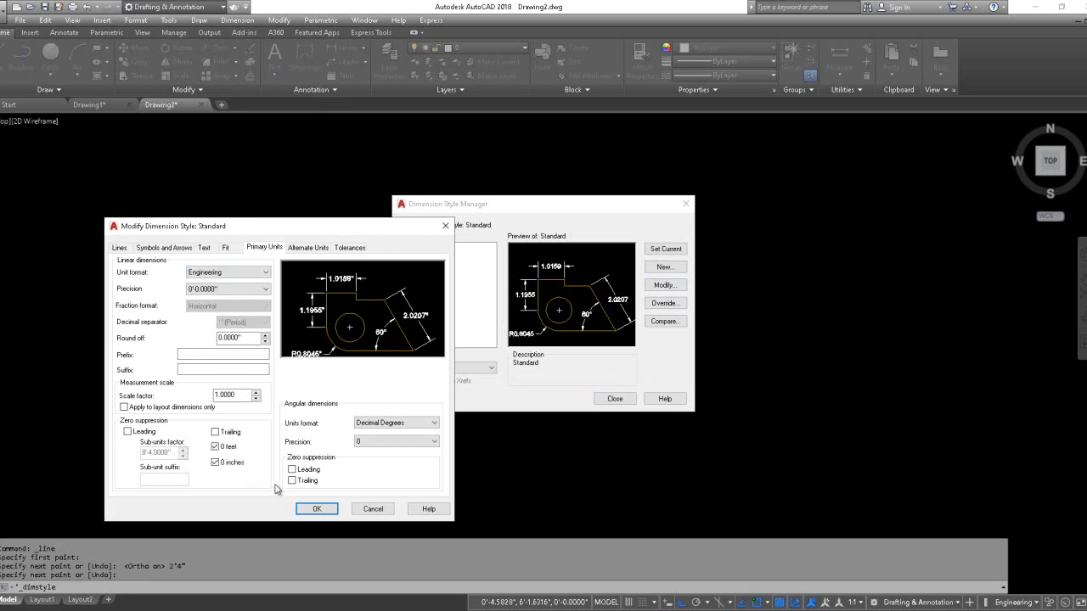
left_click(316, 510)
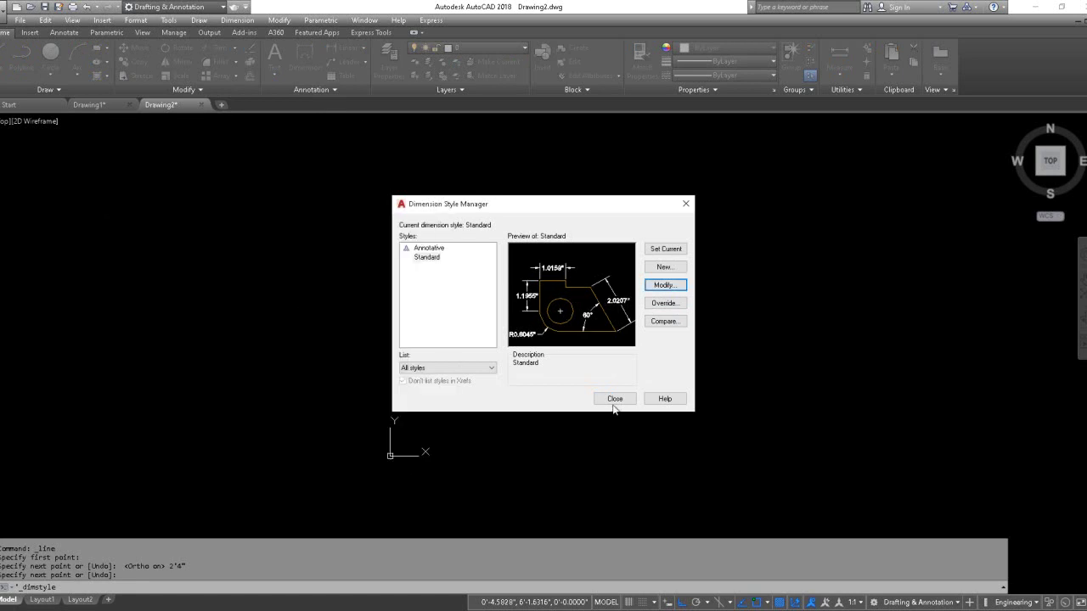
left_click(614, 398)
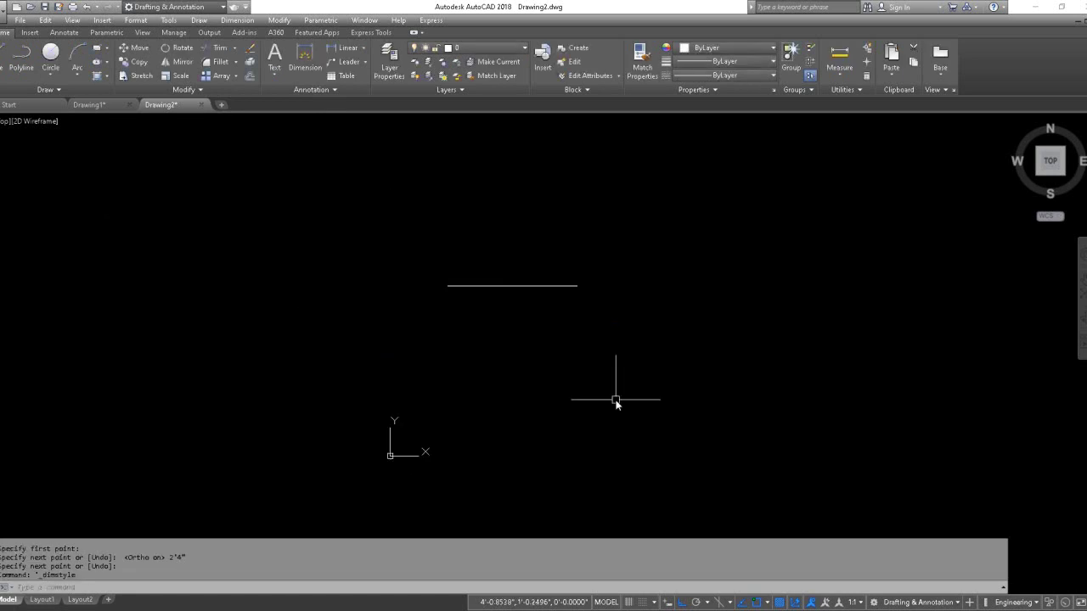
Dimension the line between its endpoints below it, reading 2'-4.0000".
left_click(344, 48)
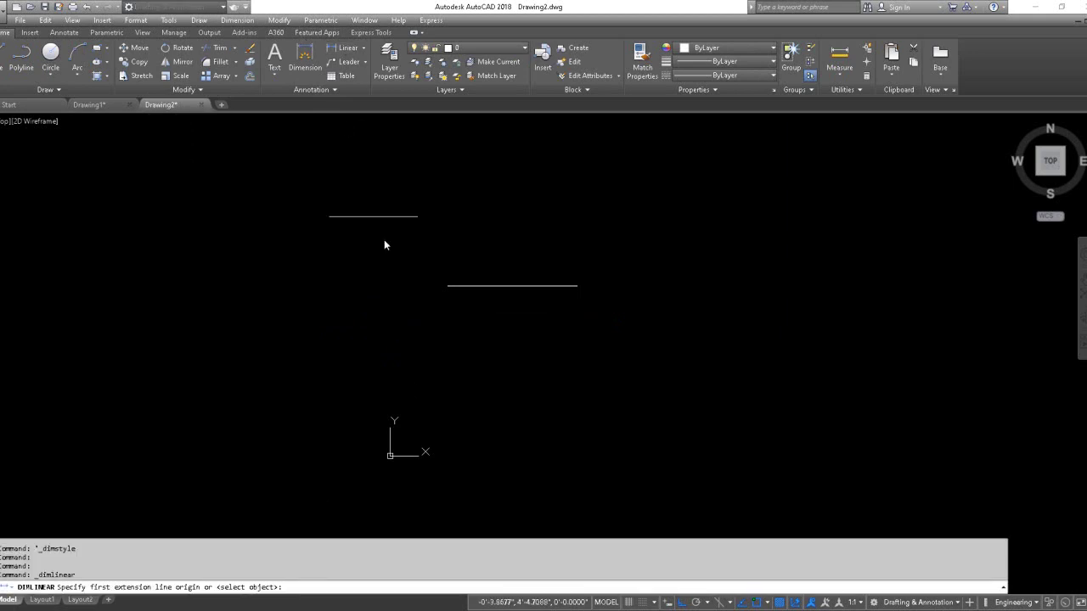
left_click(447, 286)
left_click(577, 287)
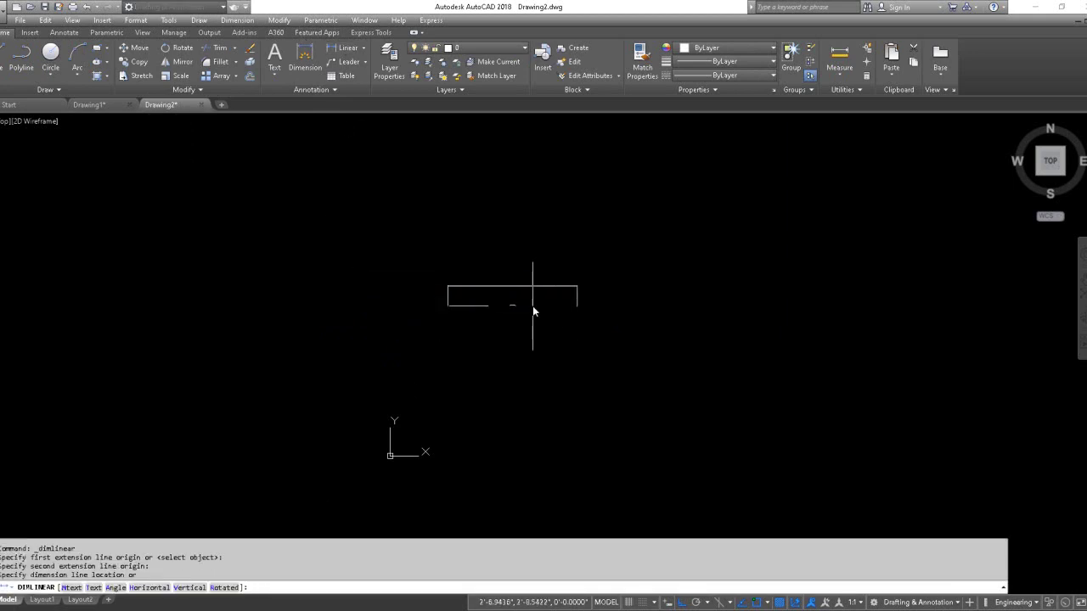
left_click(532, 305)
scroll(516, 309, "up", 2)
scroll(469, 293, "up", 2)
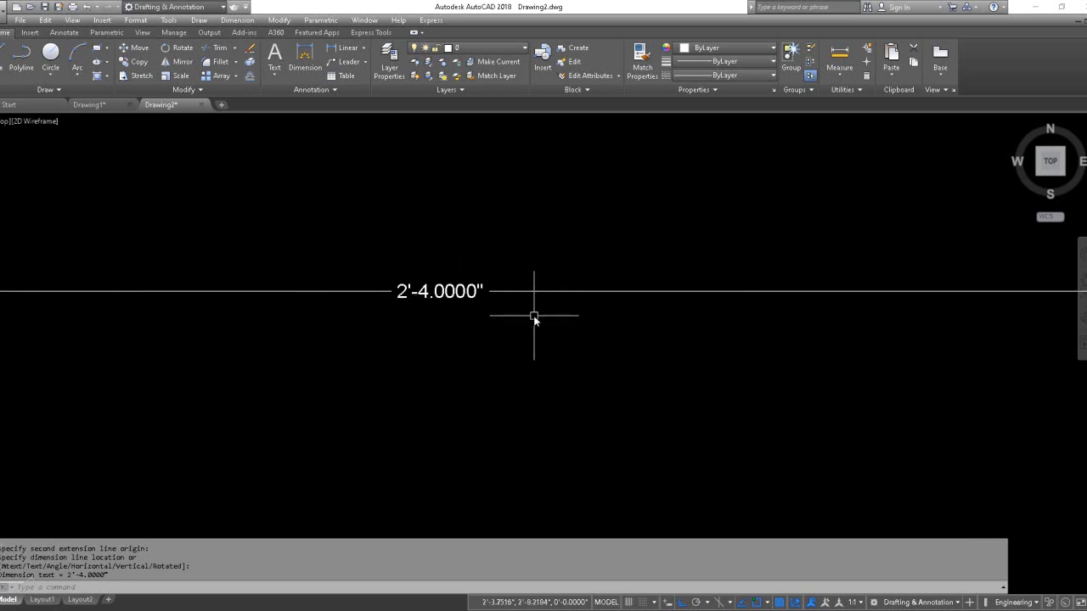
scroll(533, 314, "down", 4)
scroll(529, 311, "down", 4)
scroll(574, 317, "up", 4)
scroll(572, 315, "down", 2)
scroll(553, 276, "down", 2)
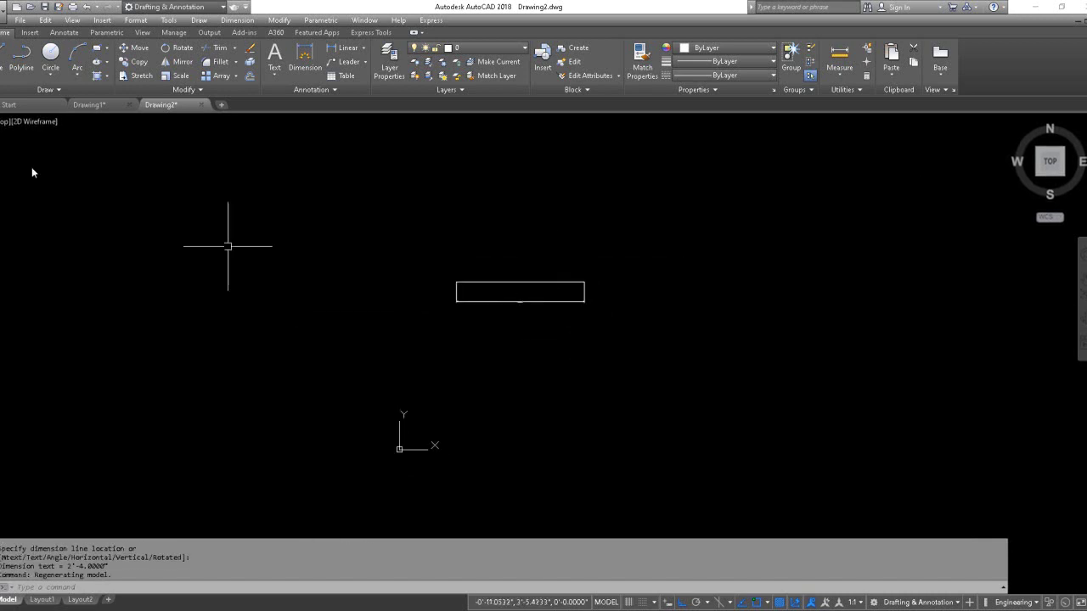
Create a new blank drawing, Drawing3, and switch its grid off.
left_click(220, 105)
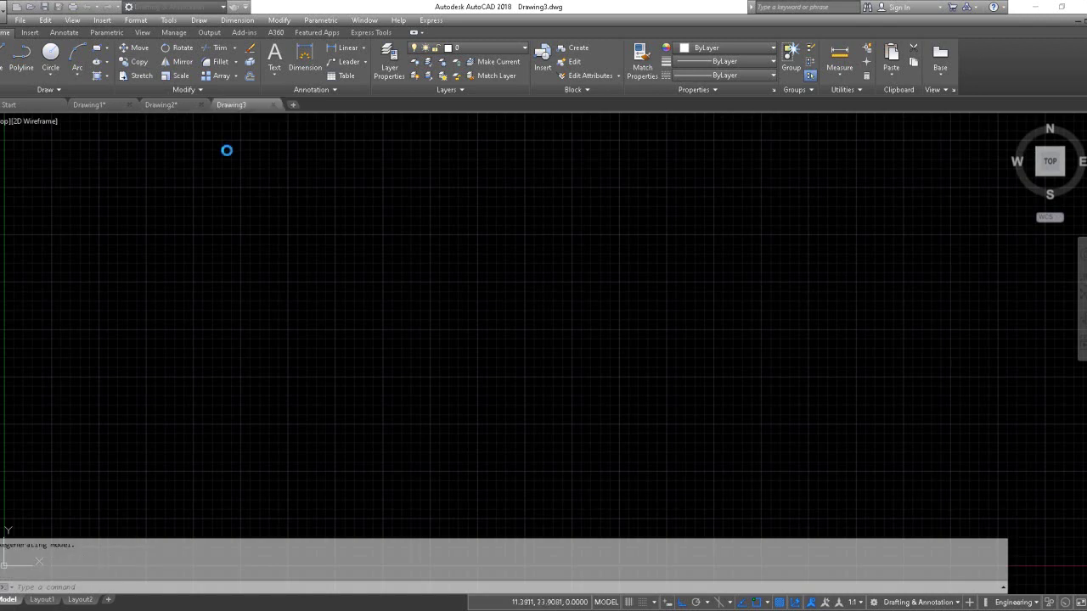
left_click(634, 602)
scroll(249, 245, "down", 2)
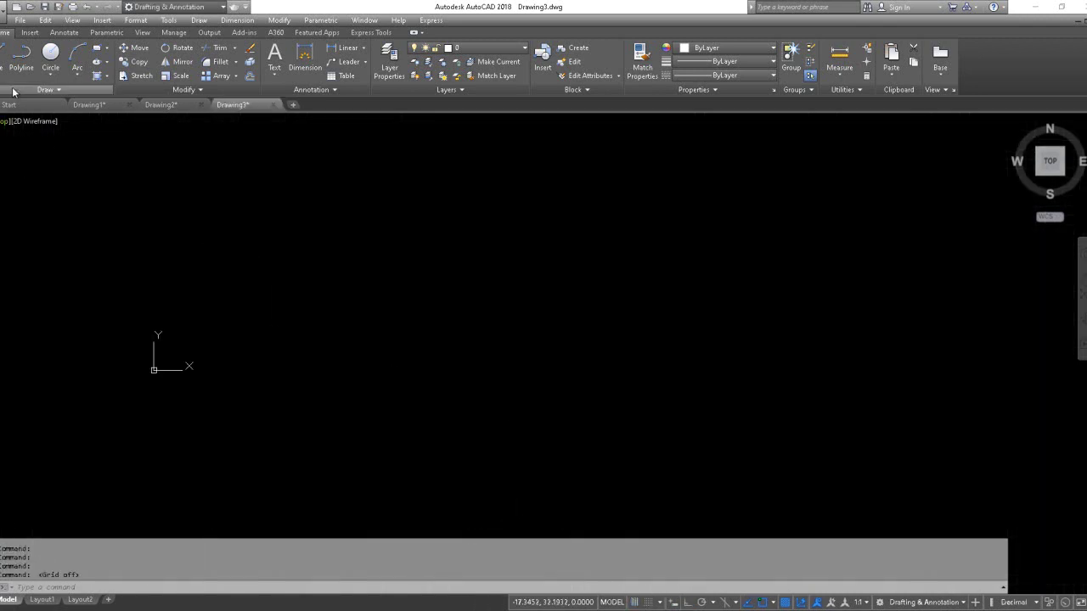
left_click(3, 59)
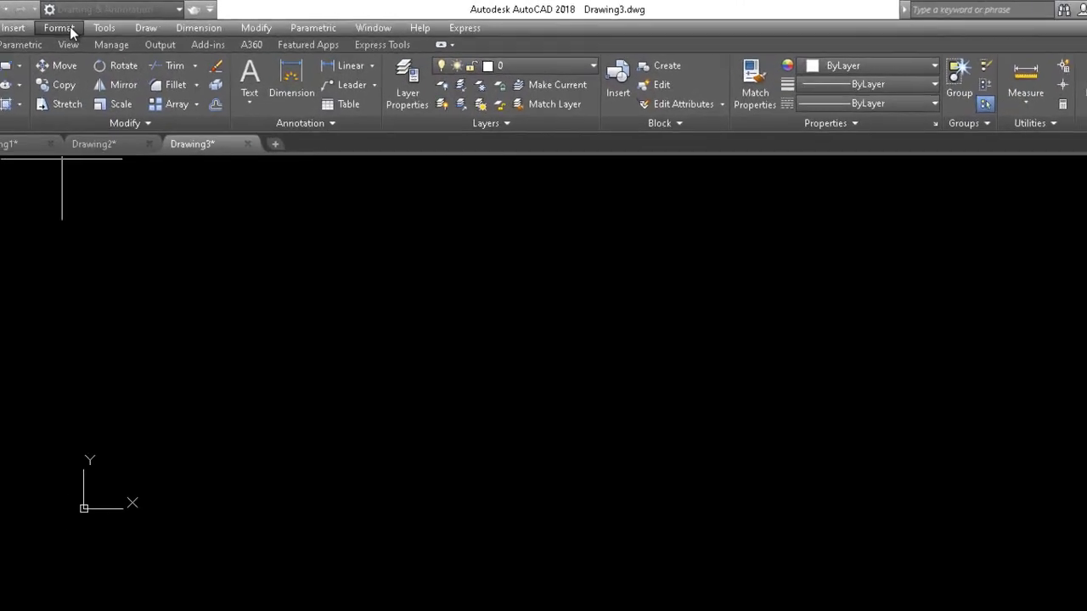
Set Drawing3's length type to Architectural, keeping 0'-0 1/16" precision.
left_click(135, 19)
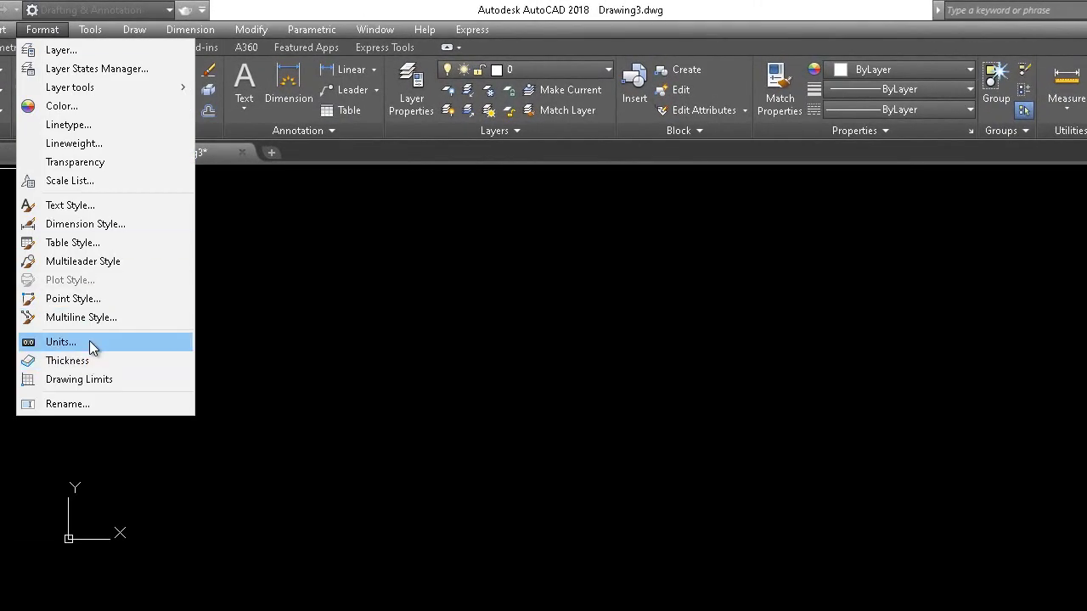
left_click(90, 343)
left_click(441, 242)
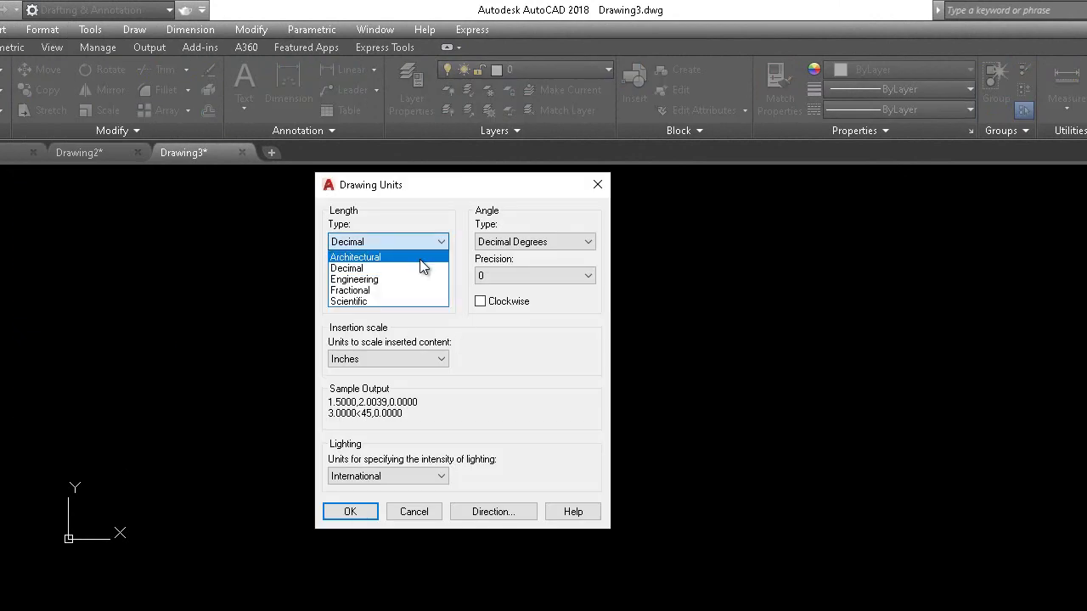
left_click(420, 259)
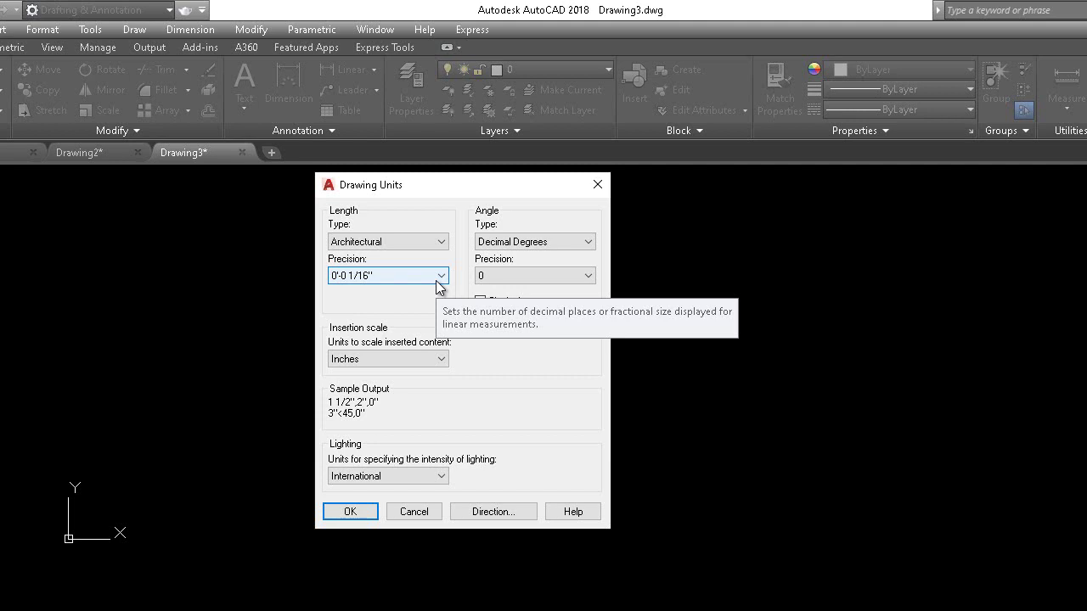
left_click(357, 514)
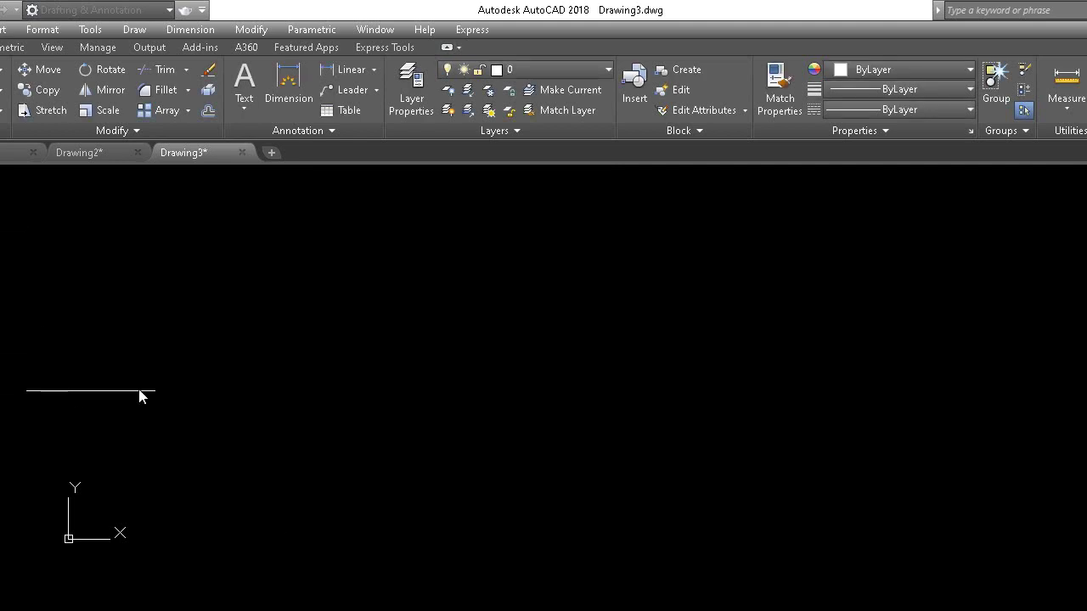
Draw a horizontal line from a picked start point with length 2'4".
left_click(274, 347)
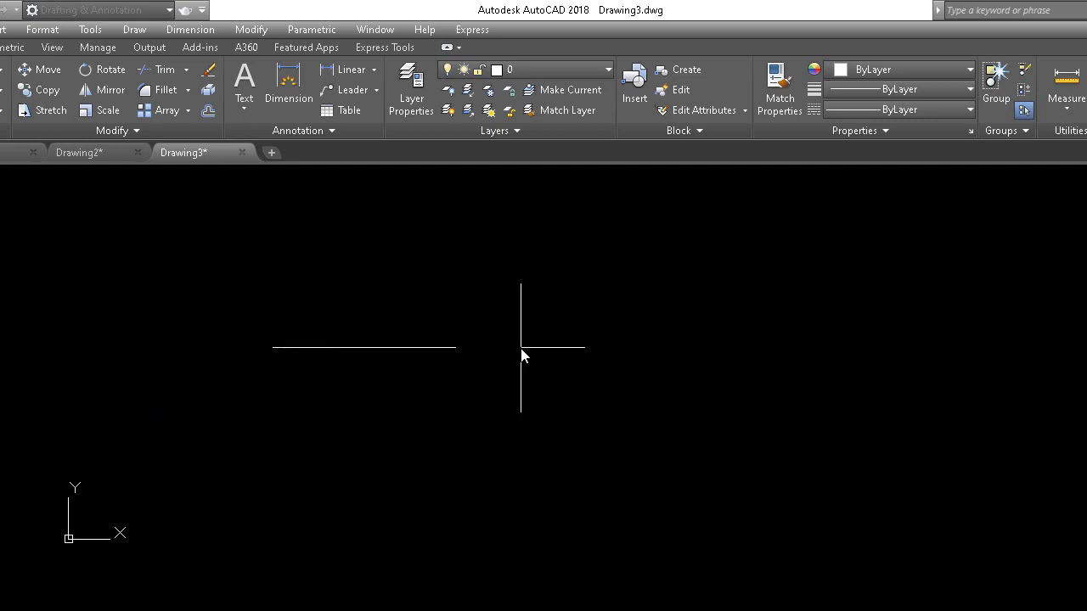
left_click(521, 347)
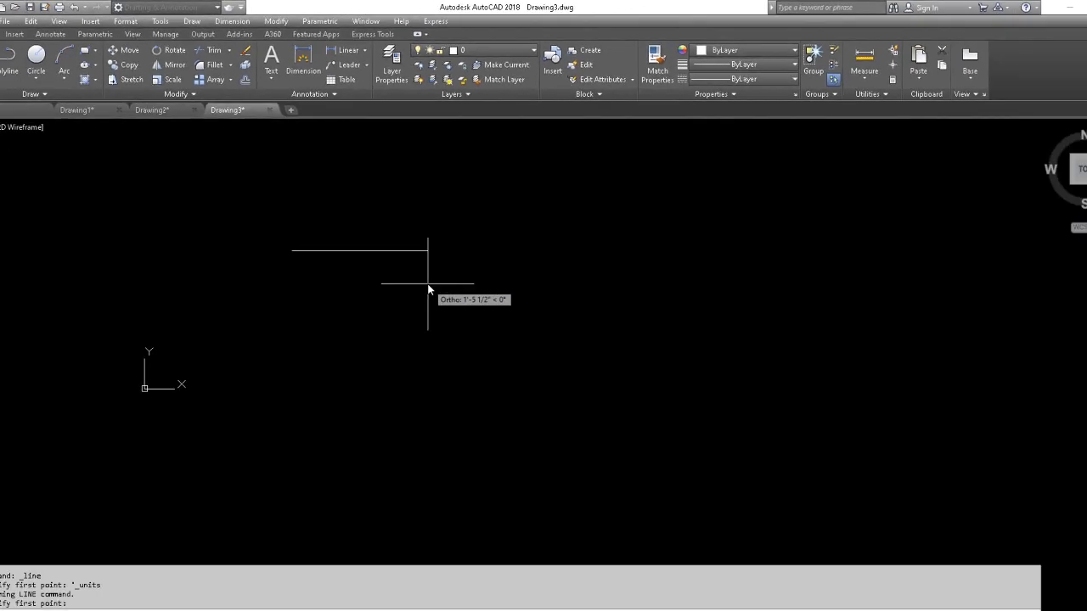
type("2")
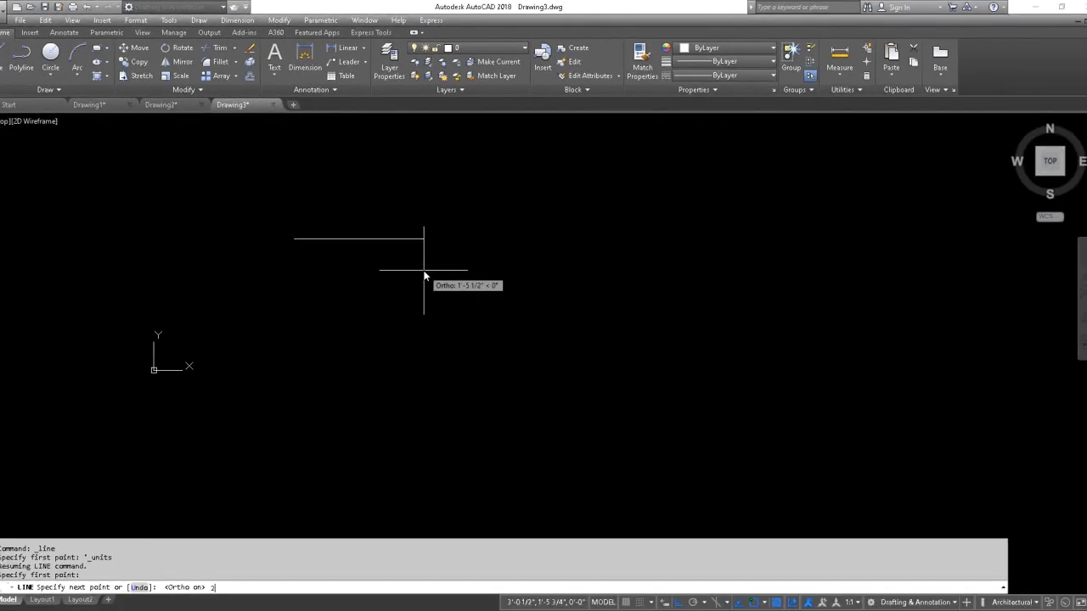
type("'")
key("BackSpace")
type("2'")
type("4")
key("Return")
key("Return")
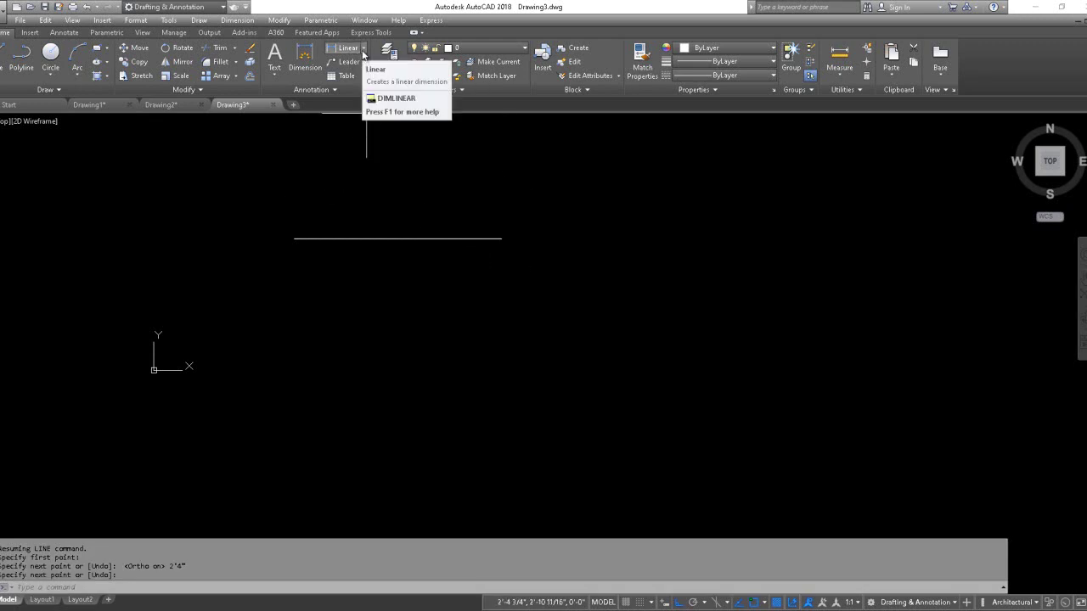
Begin a linear dimension on the line's endpoints, then cancel it.
left_click(363, 53)
left_click(357, 66)
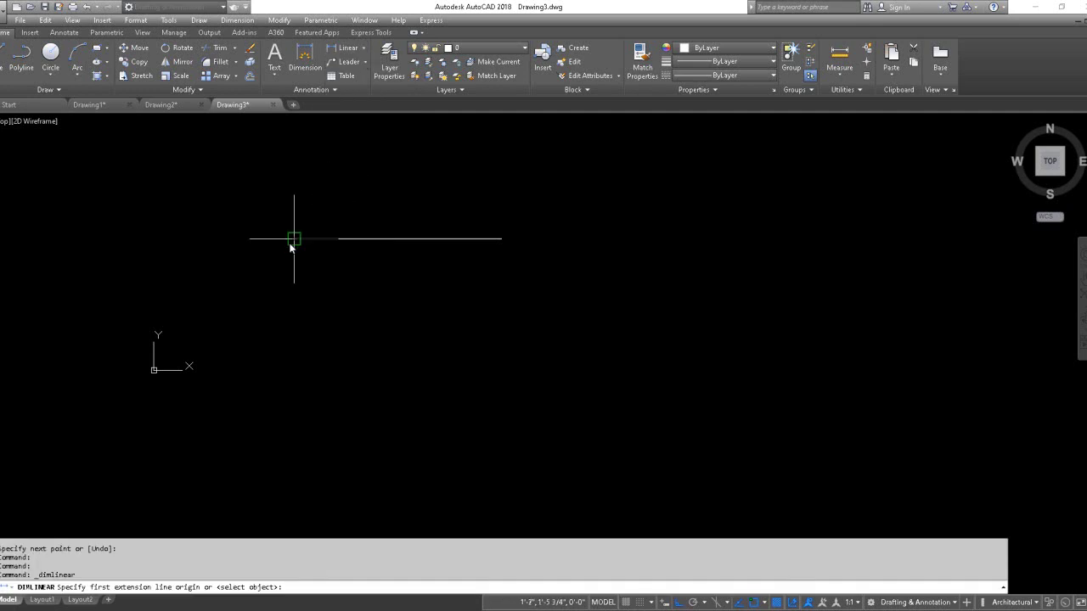
left_click(294, 238)
left_click(500, 241)
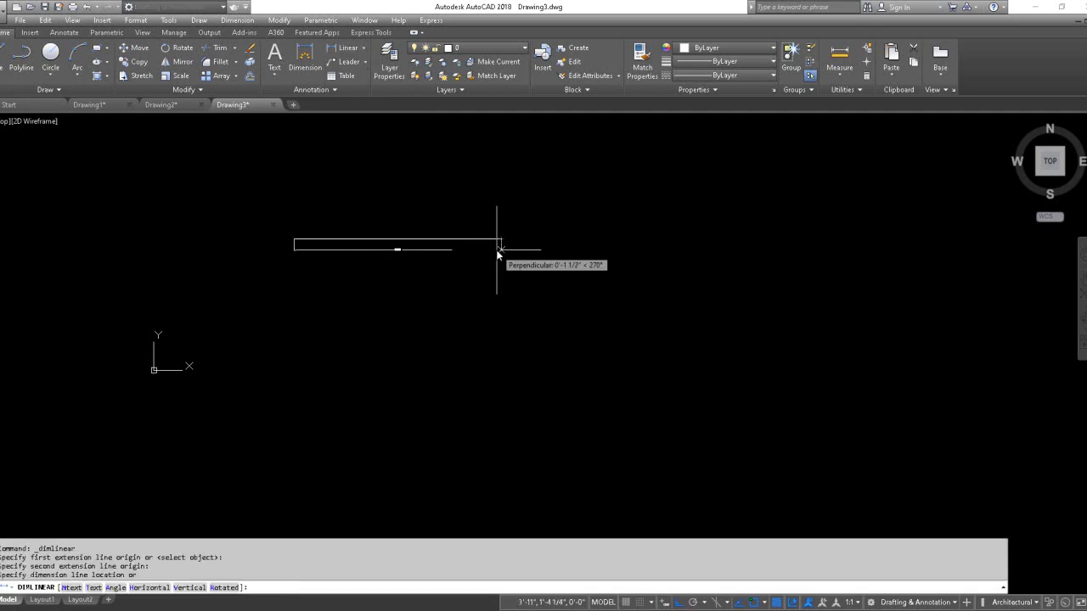
key("Escape")
Set the Standard dimension style's primary unit format to Architectural via the D command.
type("d")
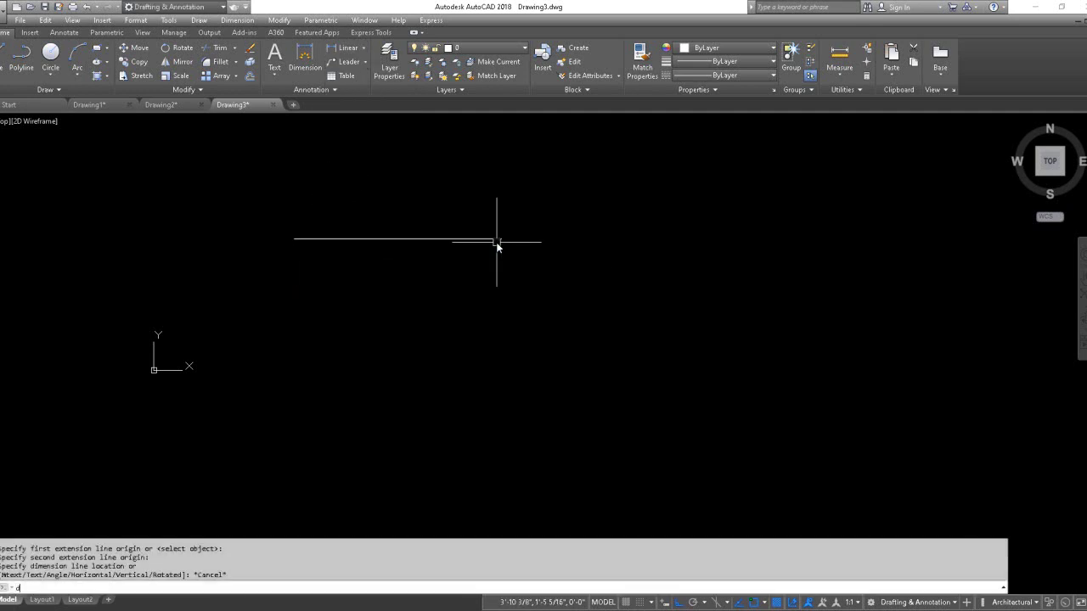
key("Return")
left_click(1008, 185)
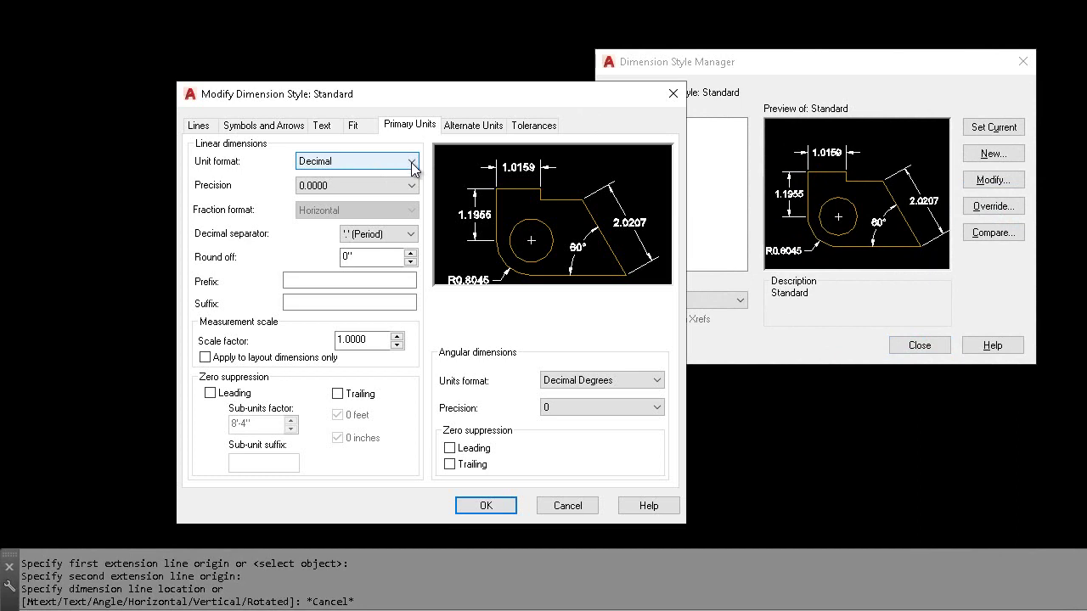
left_click(411, 162)
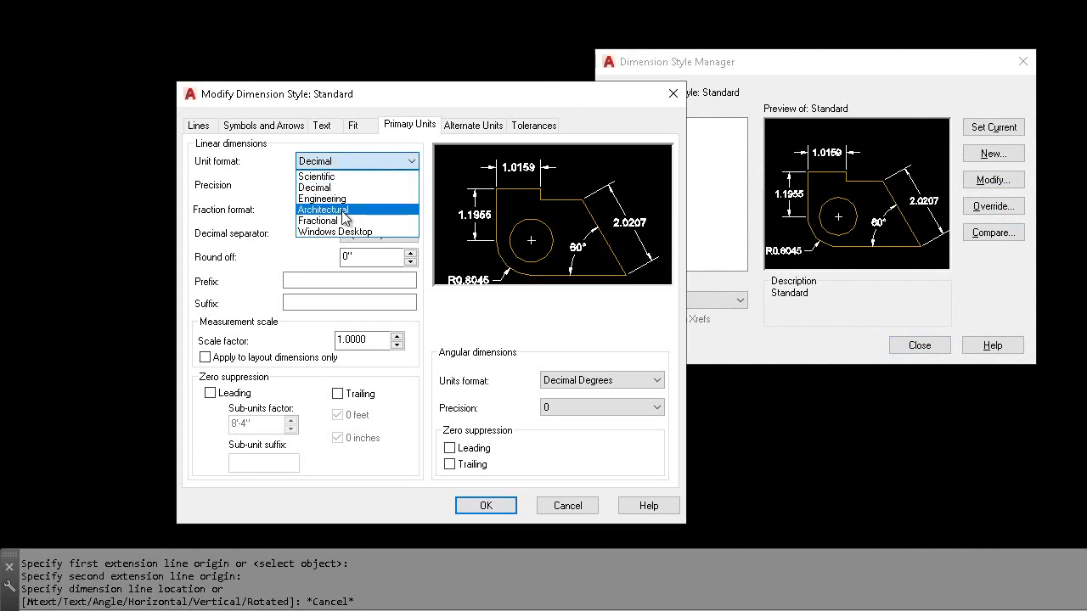
left_click(343, 210)
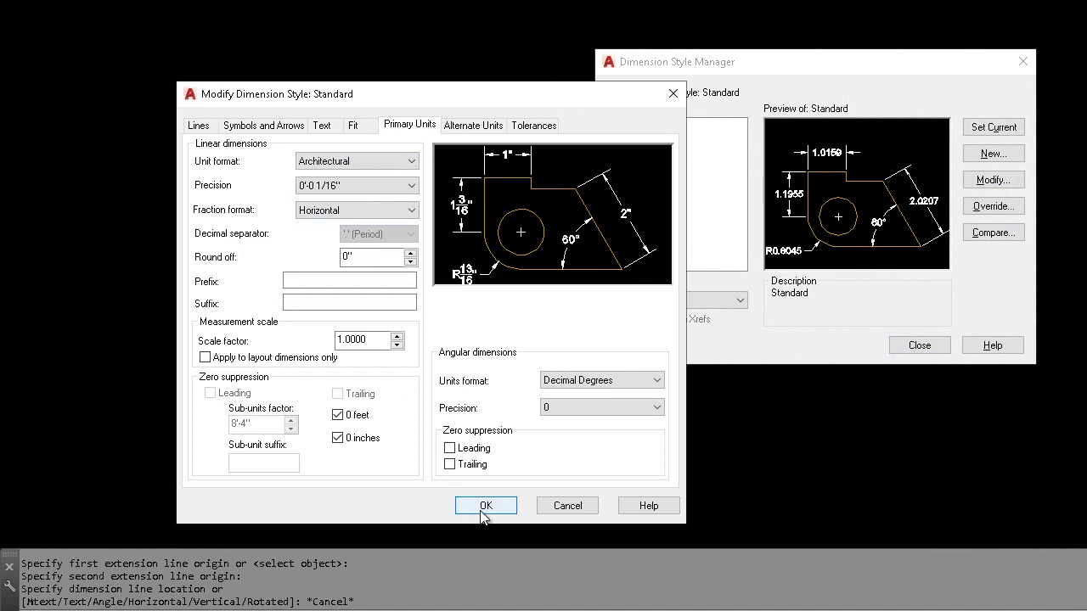
left_click(486, 506)
left_click(920, 344)
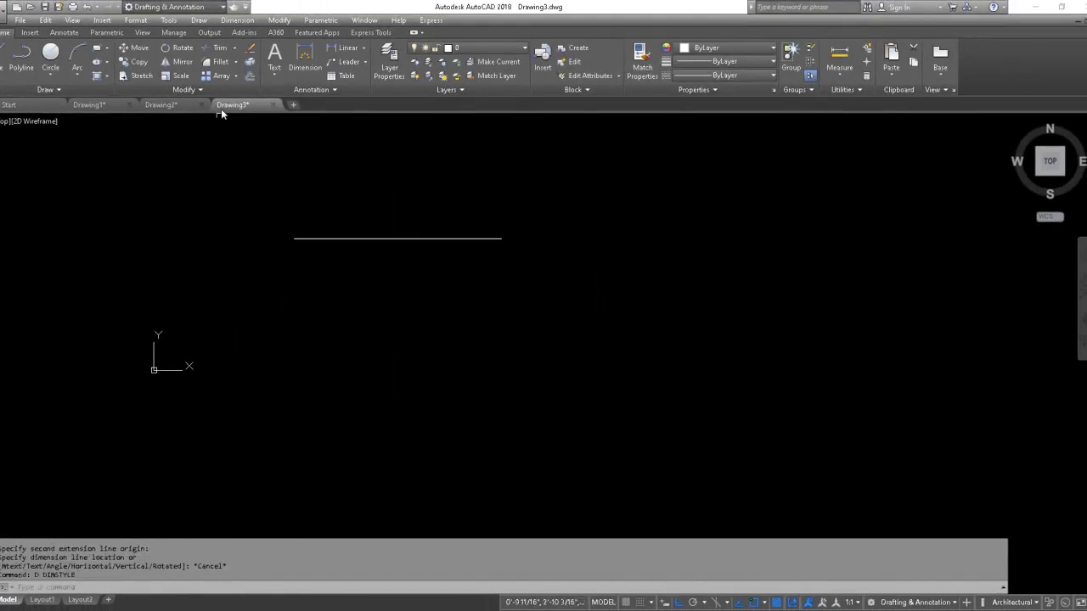
Dimension the line above it, reading 2'-4", then start a new line below.
left_click(344, 47)
left_click(294, 239)
left_click(502, 238)
left_click(408, 271)
scroll(397, 265, "up", 5)
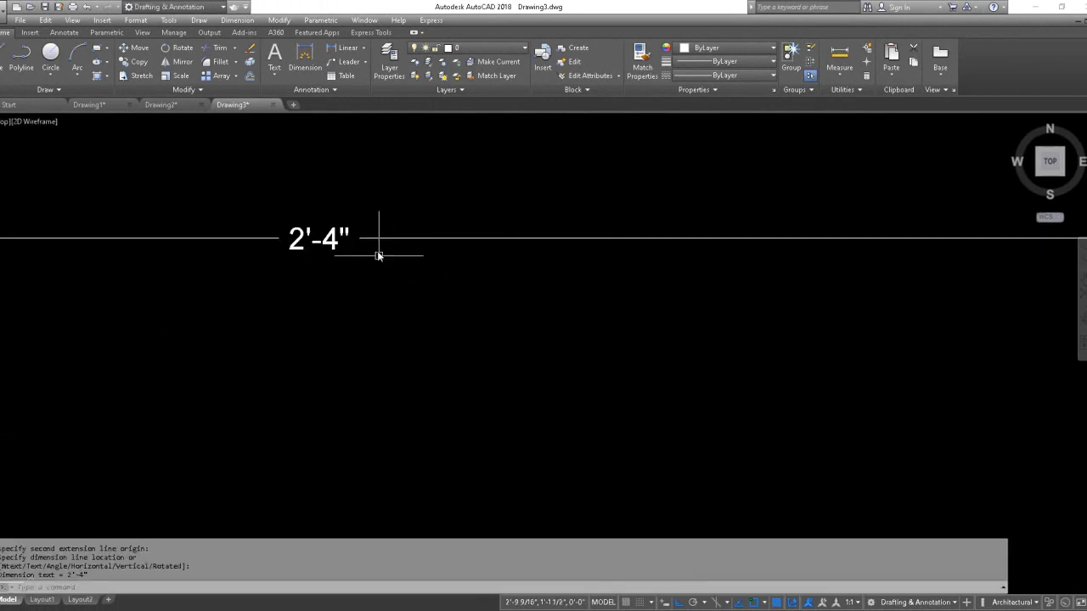
scroll(378, 254, "down", 3)
scroll(378, 253, "down", 2)
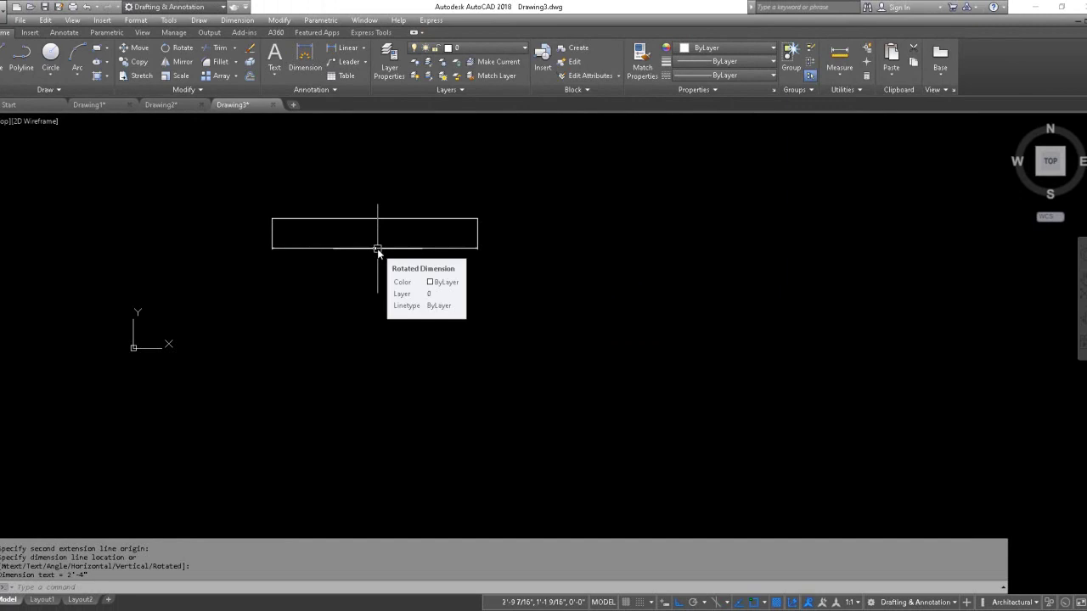
left_click(7, 60)
left_click(271, 307)
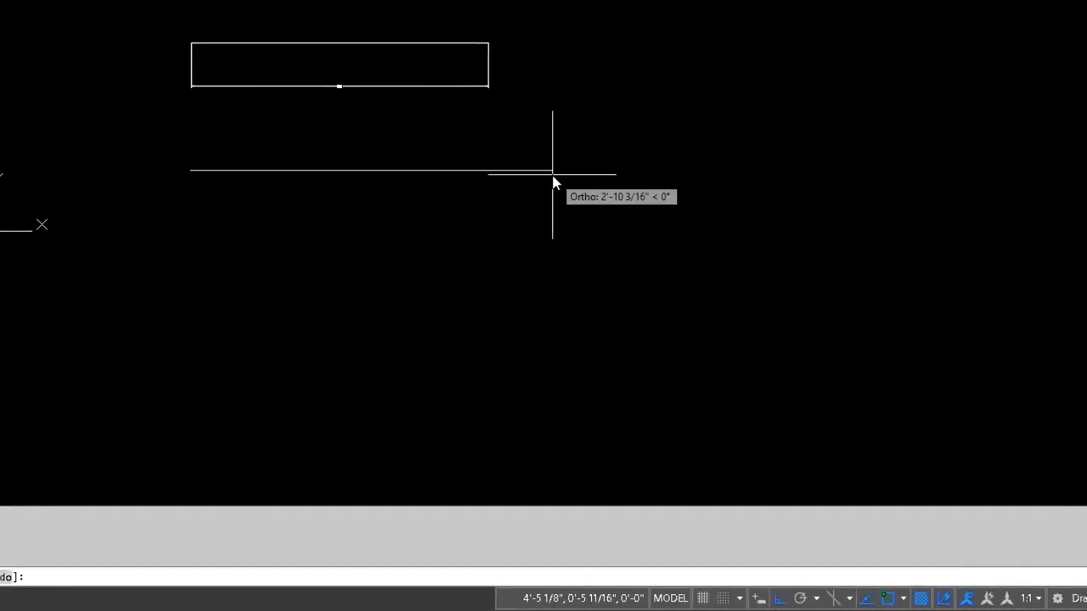
Finish the first short line at 2 inches long.
type("2'")
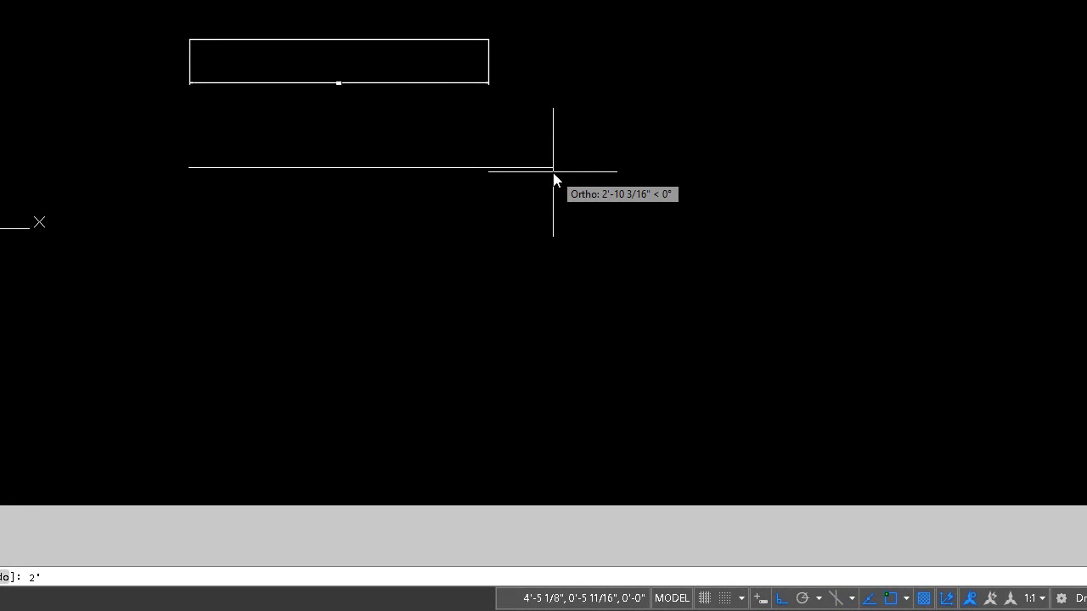
type("\"")
key("BackSpace")
key("Return")
key("Escape")
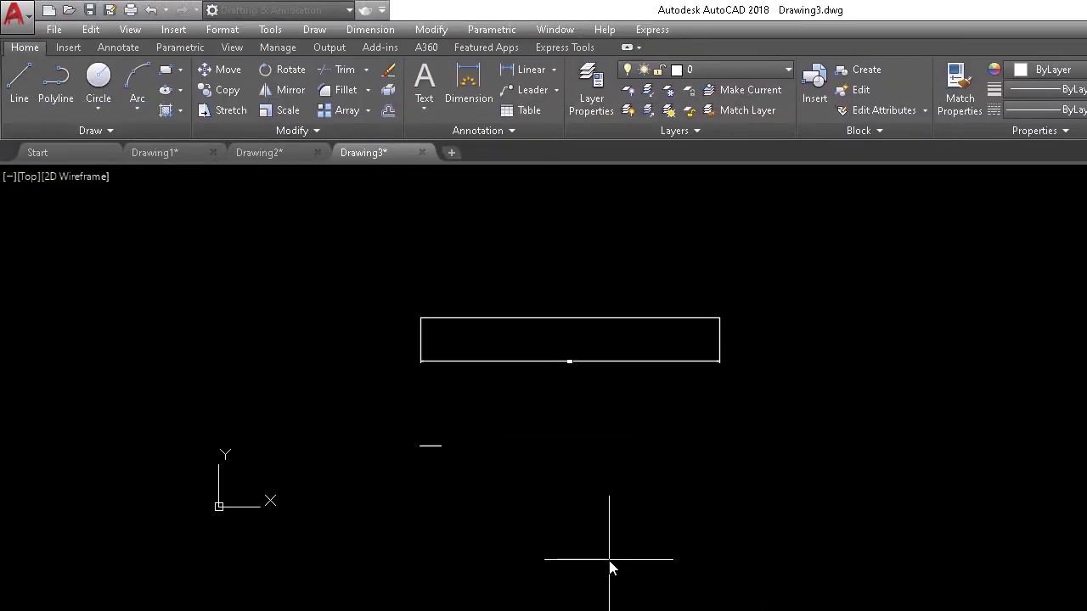
Draw a second line further down, 5-1/2 inches long.
left_click(583, 562)
type("5")
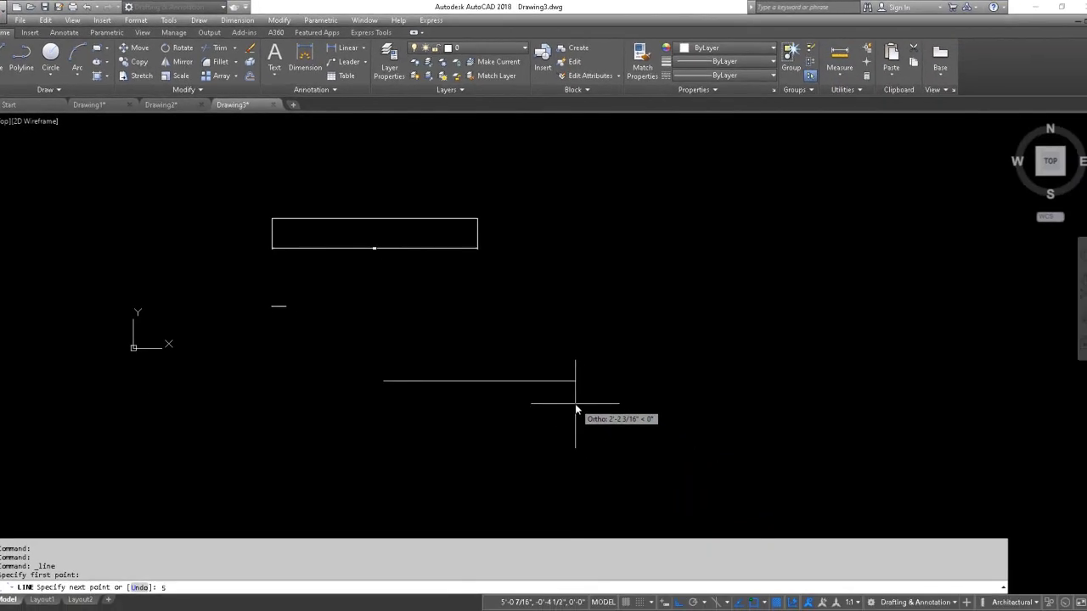
type("-")
type("18")
key("BackSpace")
type("/2")
key("Return")
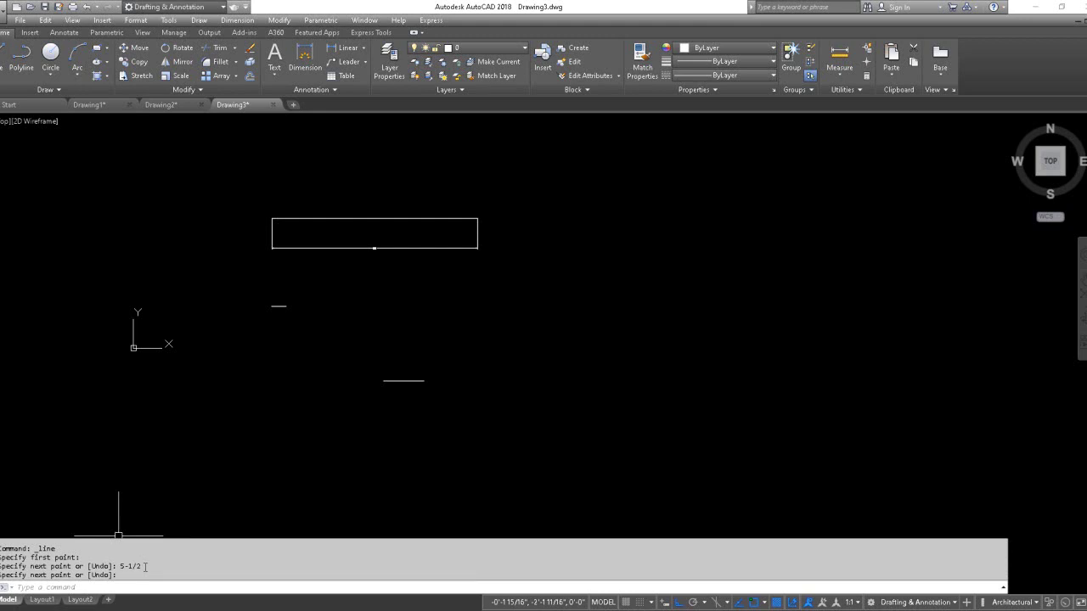
Keep the Standard dimension style's Architectural units and close the Dimension Style Manager.
left_click(239, 21)
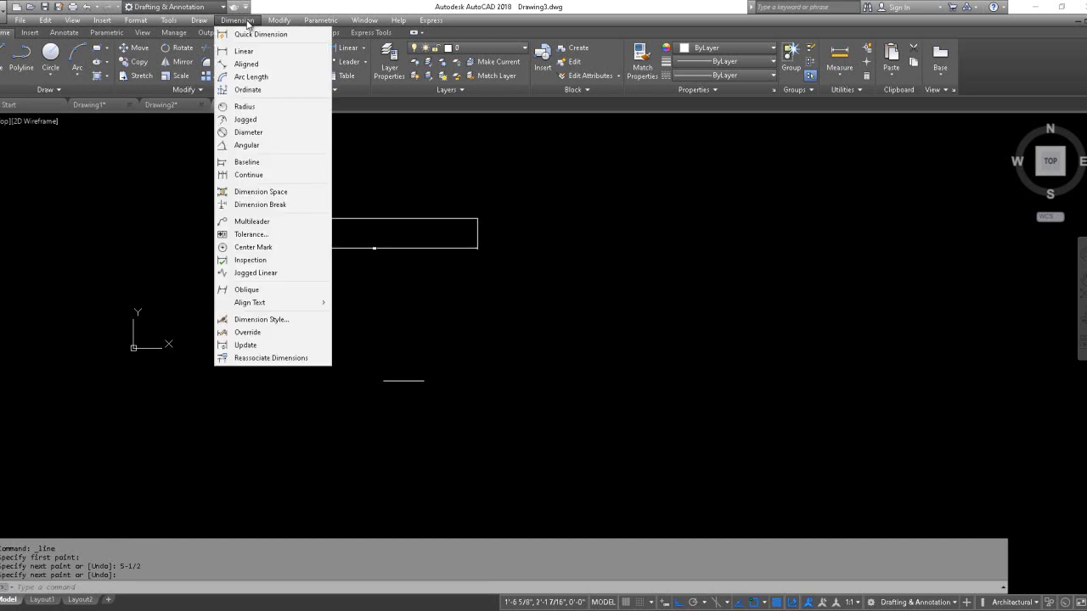
left_click(497, 308)
left_click(470, 342)
type("d")
key("Return")
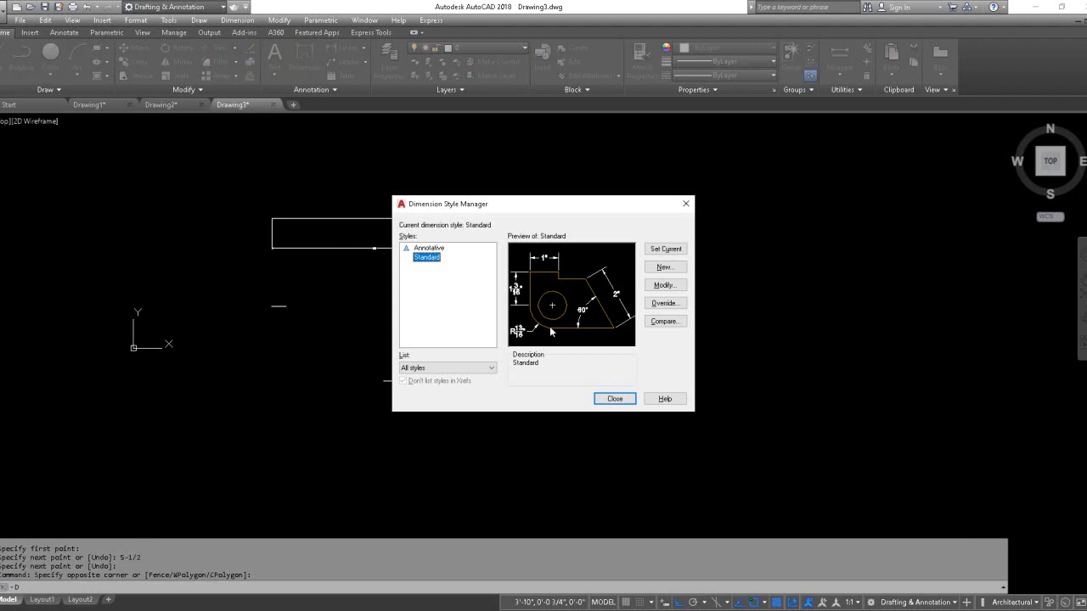
left_click(664, 286)
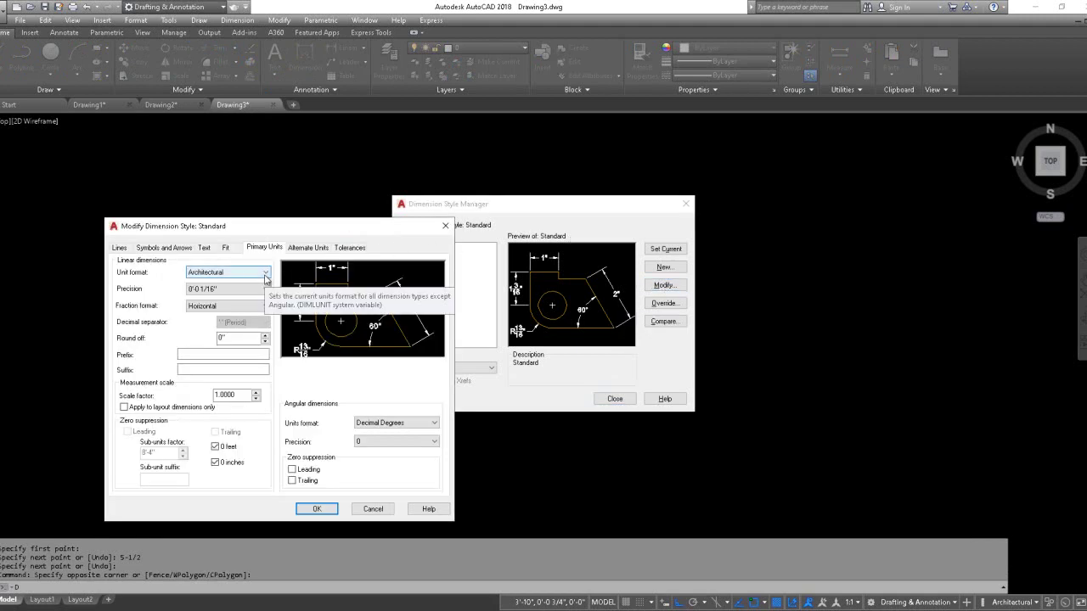
left_click(324, 509)
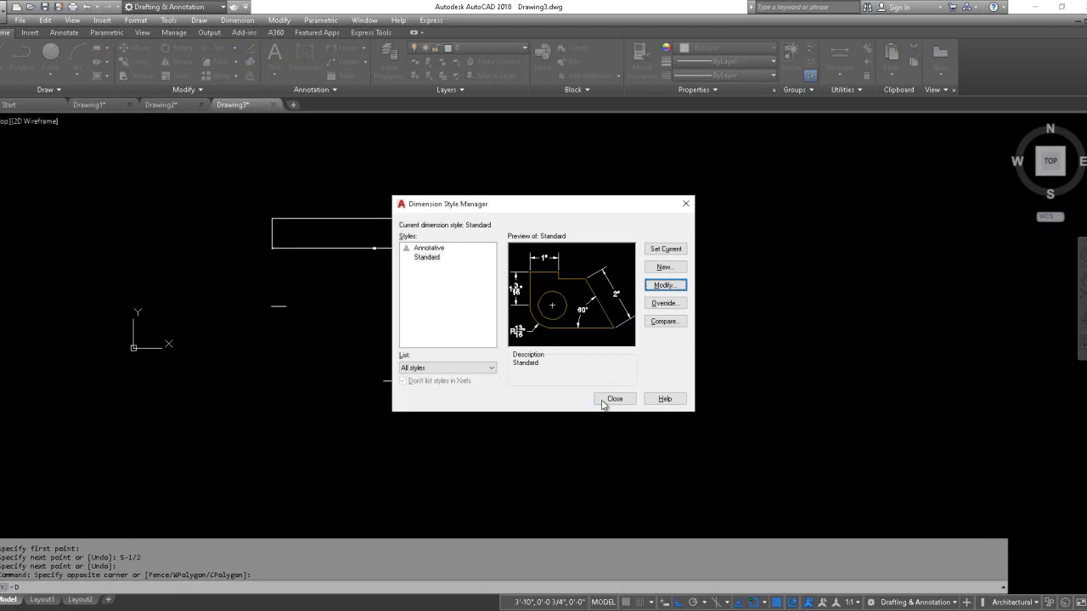
left_click(614, 398)
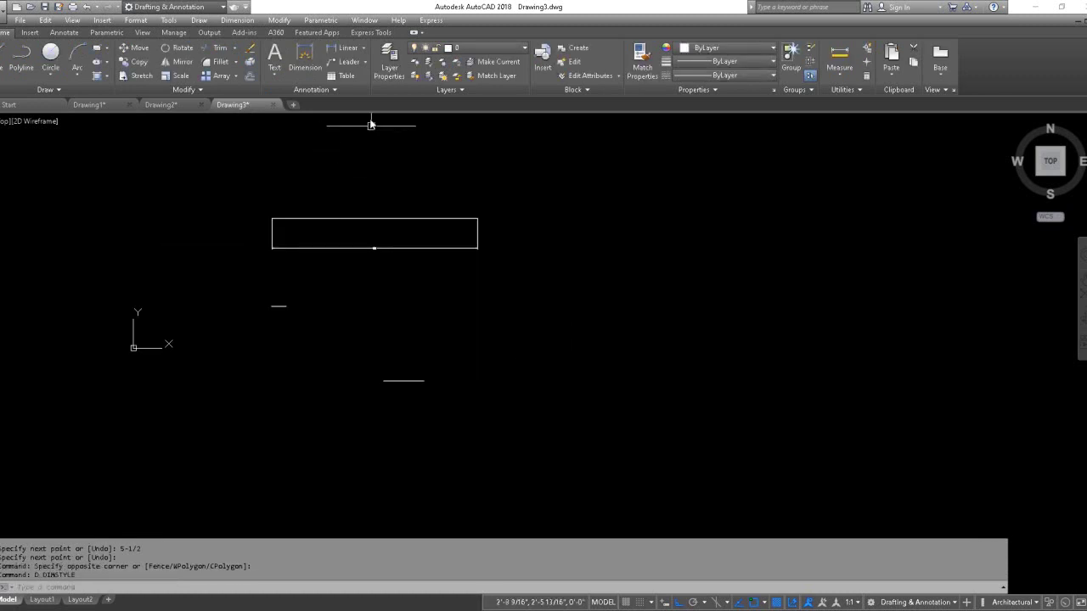
Add a linear dimension reading 5 1/2" just below the short horizontal line.
left_click(343, 48)
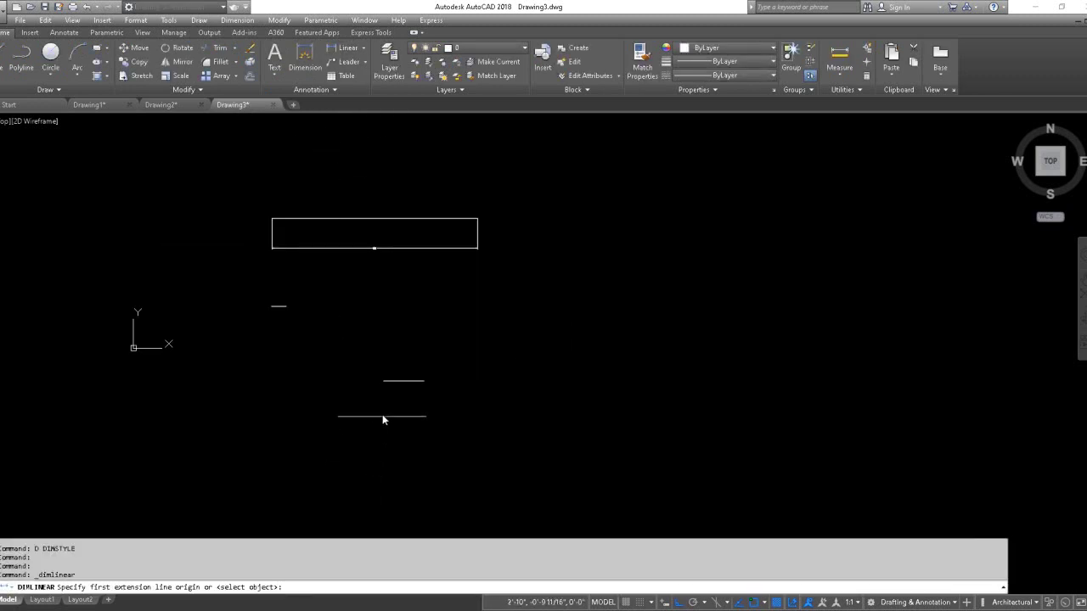
left_click(383, 381)
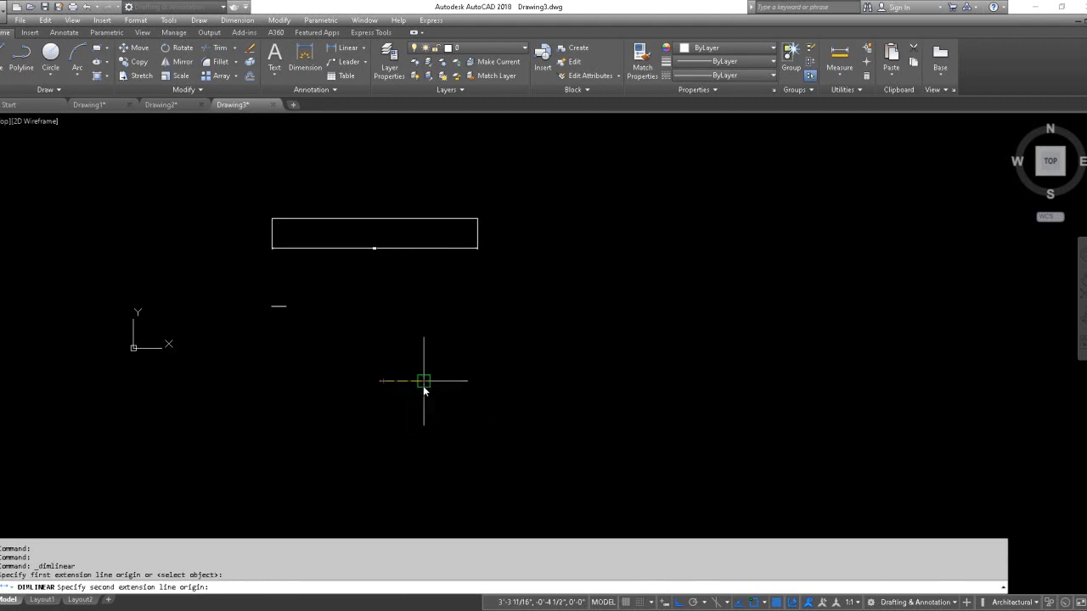
left_click(424, 381)
left_click(415, 397)
scroll(405, 399, "up", 10)
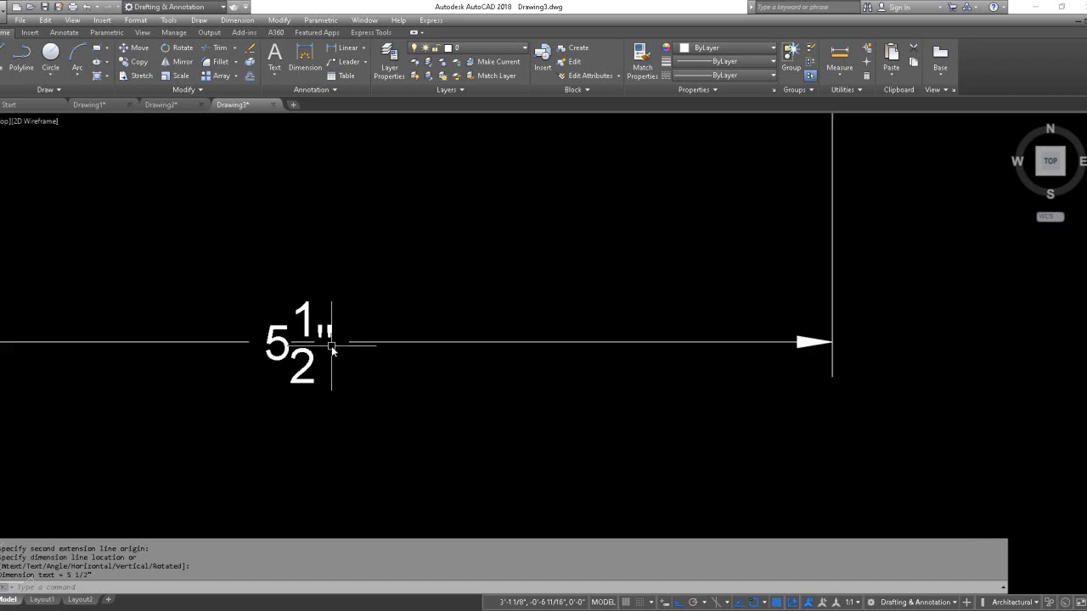
scroll(331, 348, "down", 5)
scroll(326, 344, "up", 5)
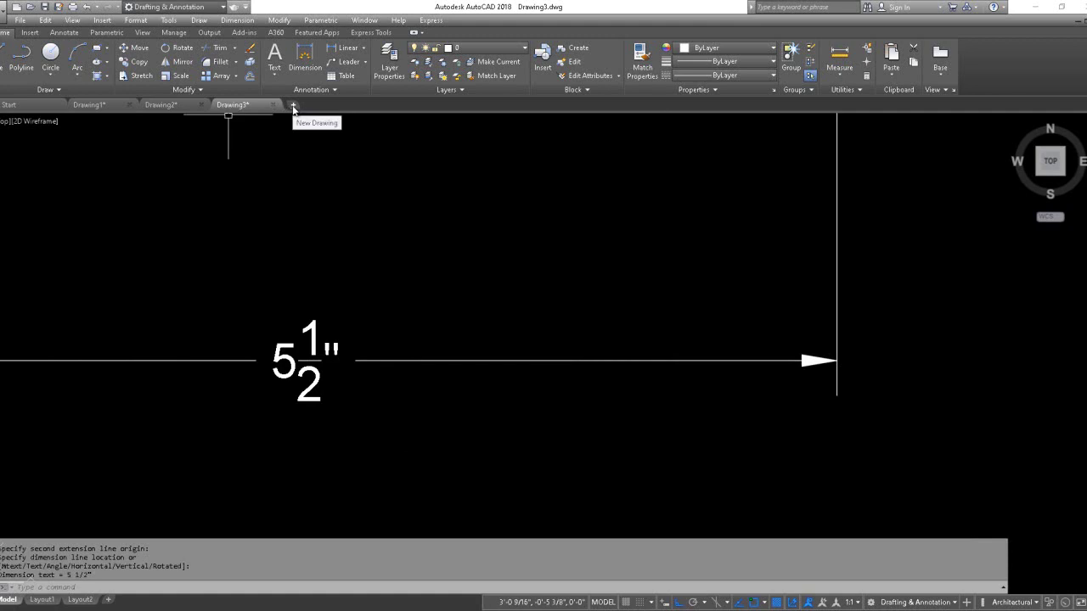
Create a new blank drawing, Drawing4, and turn its grid off with F7.
left_click(293, 105)
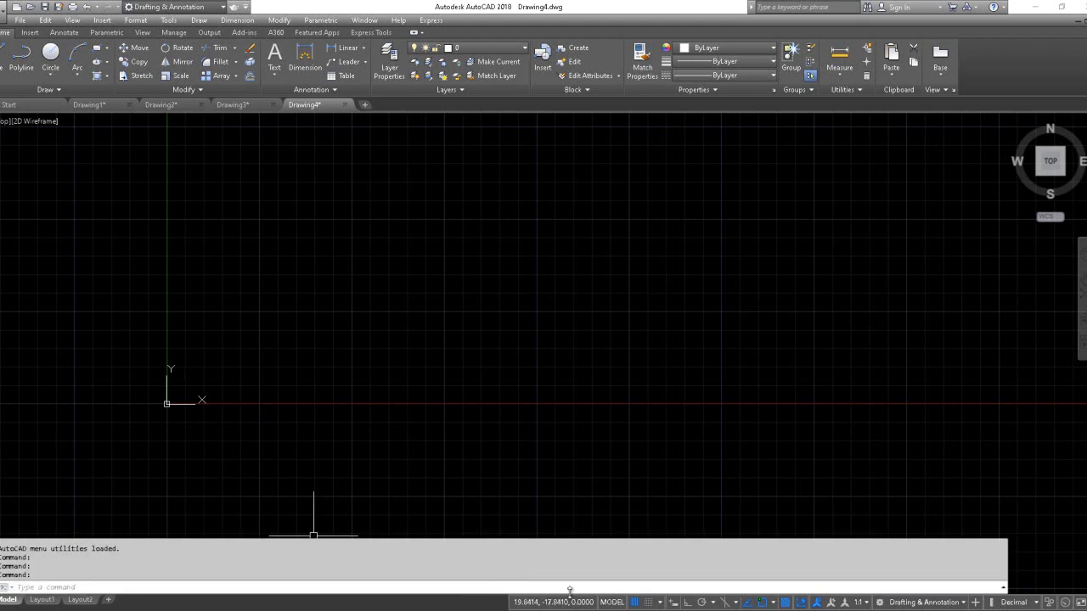
key("F7")
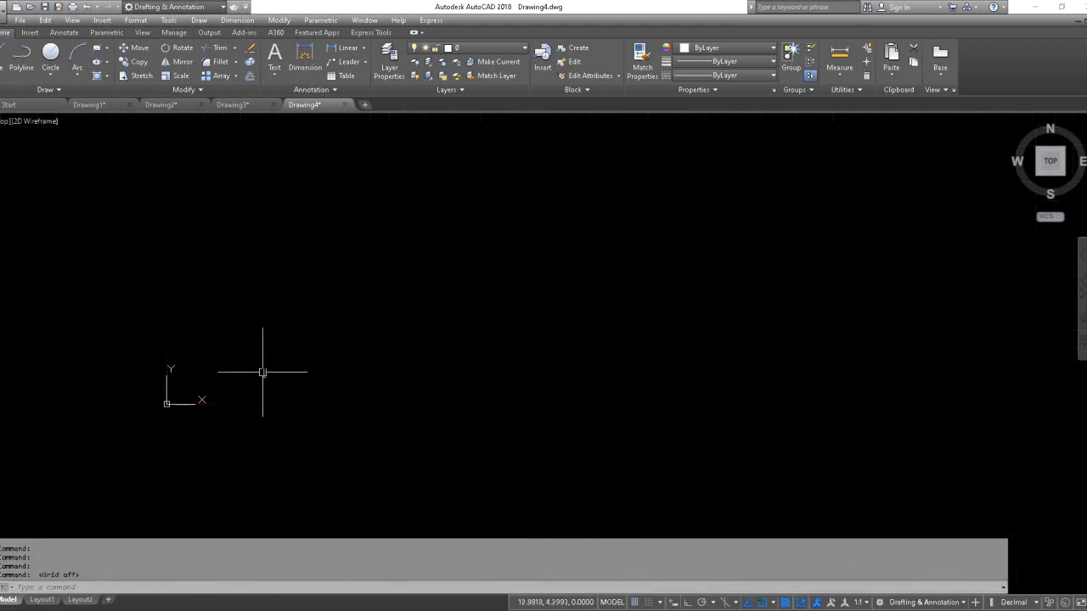
Begin a rectangle at 0 with a 2020 dimension entry, then cancel it.
type("rec")
key("Return")
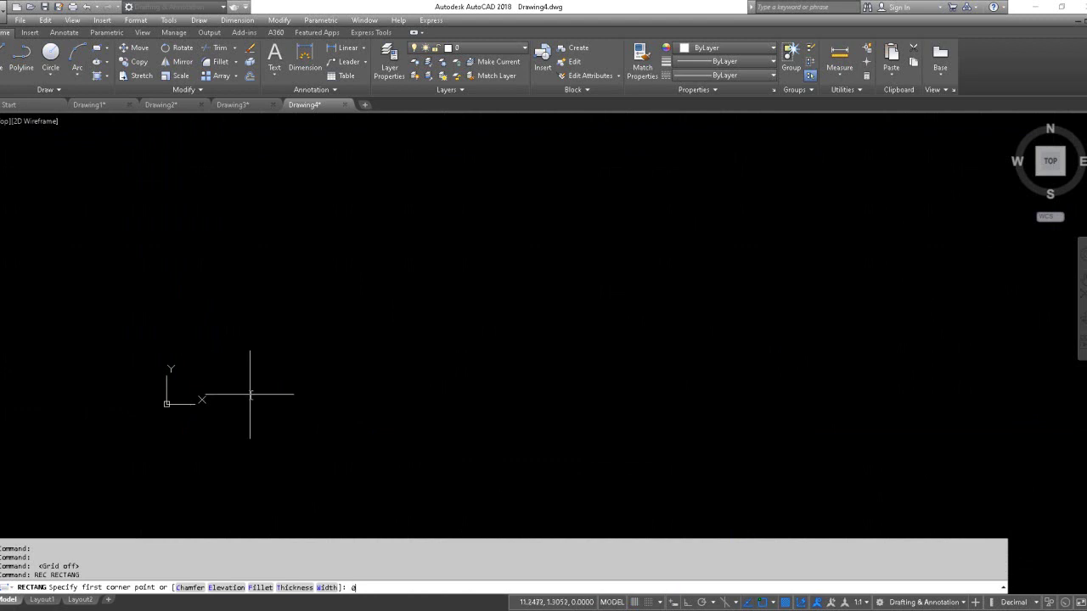
type("0")
key("Return")
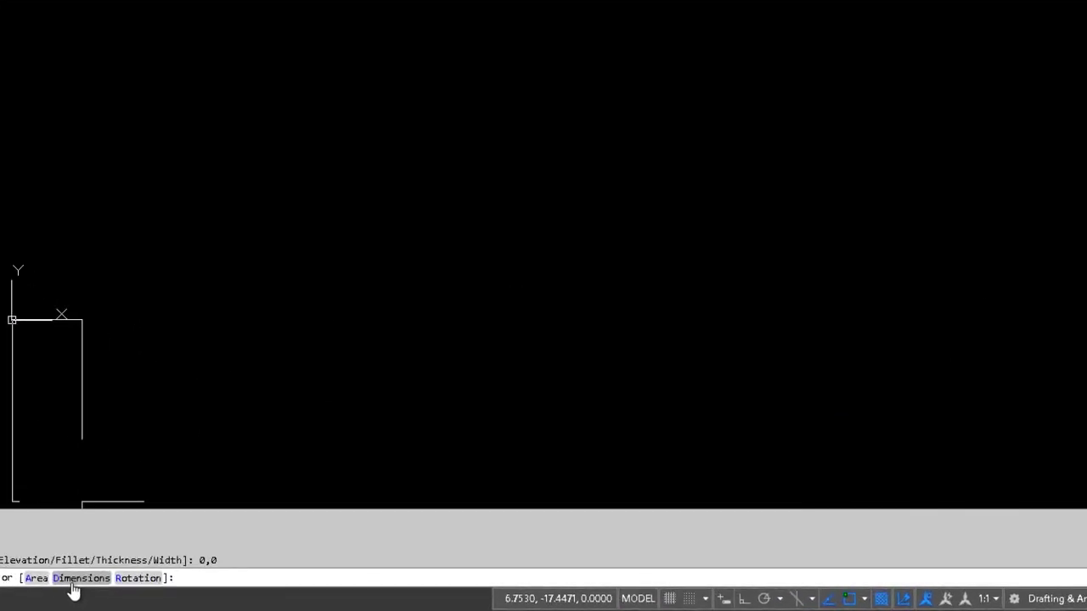
left_click(208, 589)
type("20")
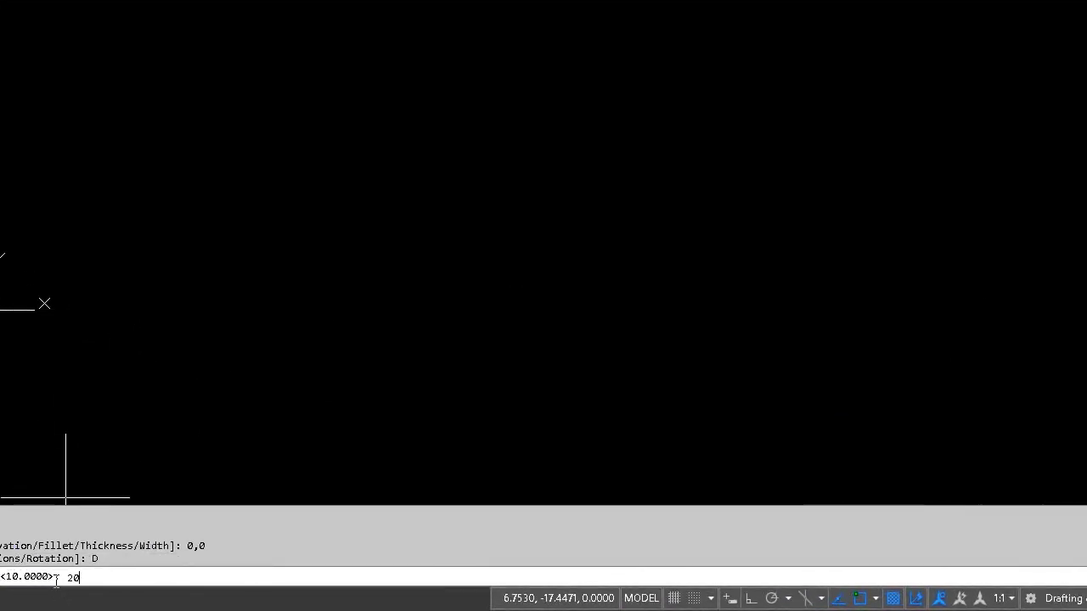
type("20")
key("Return")
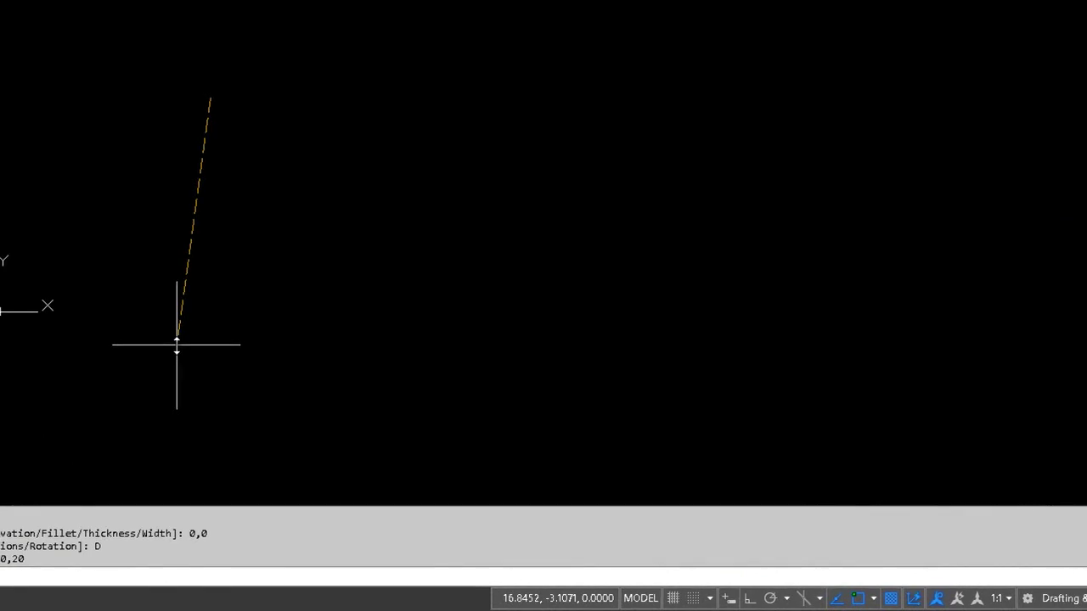
key("Escape")
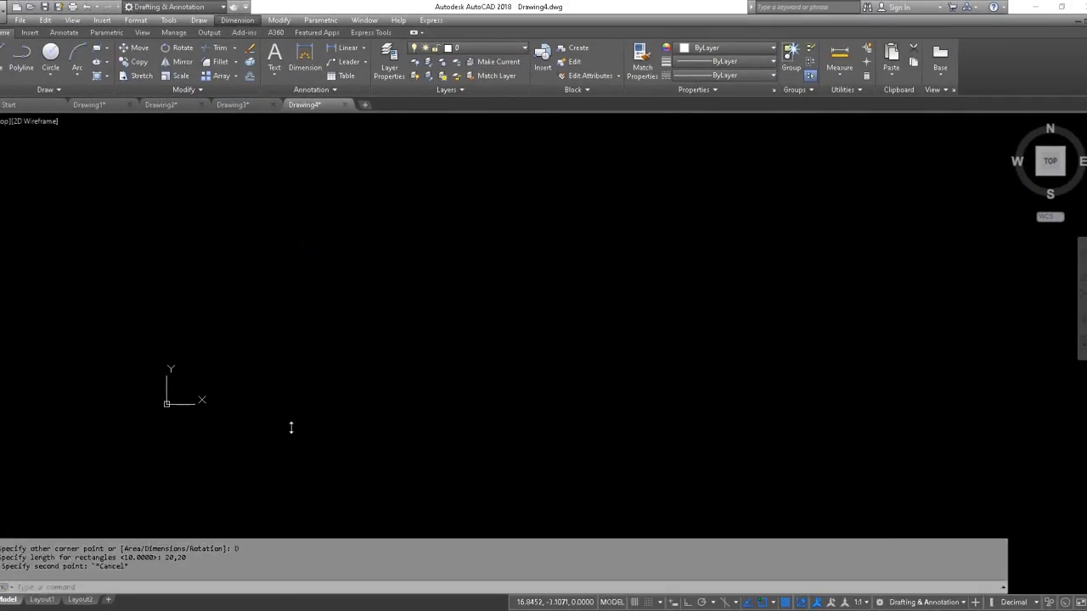
left_click(323, 348)
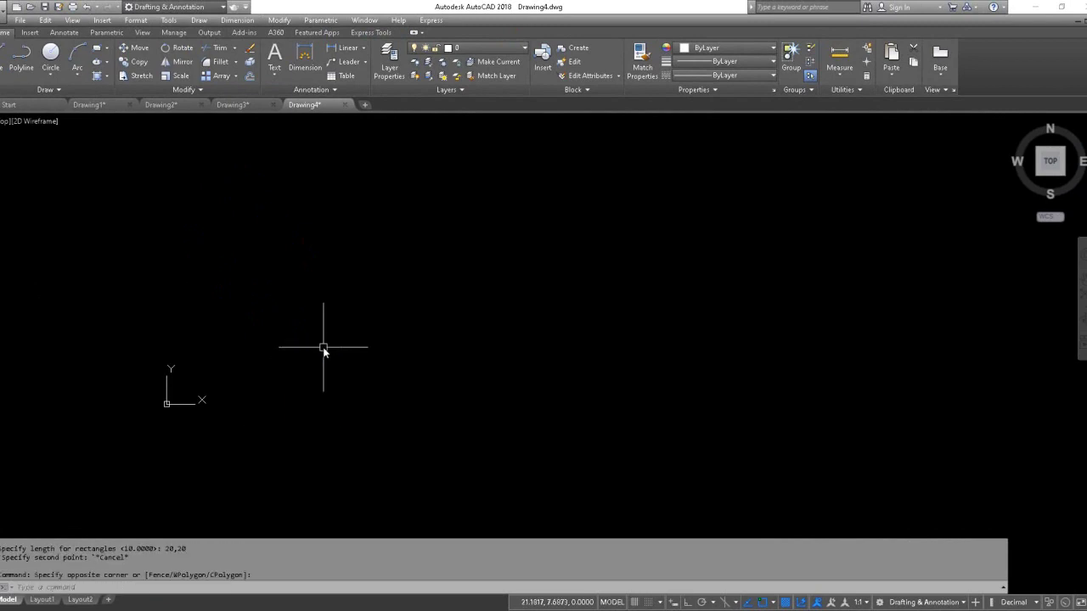
type("rec")
key("Return")
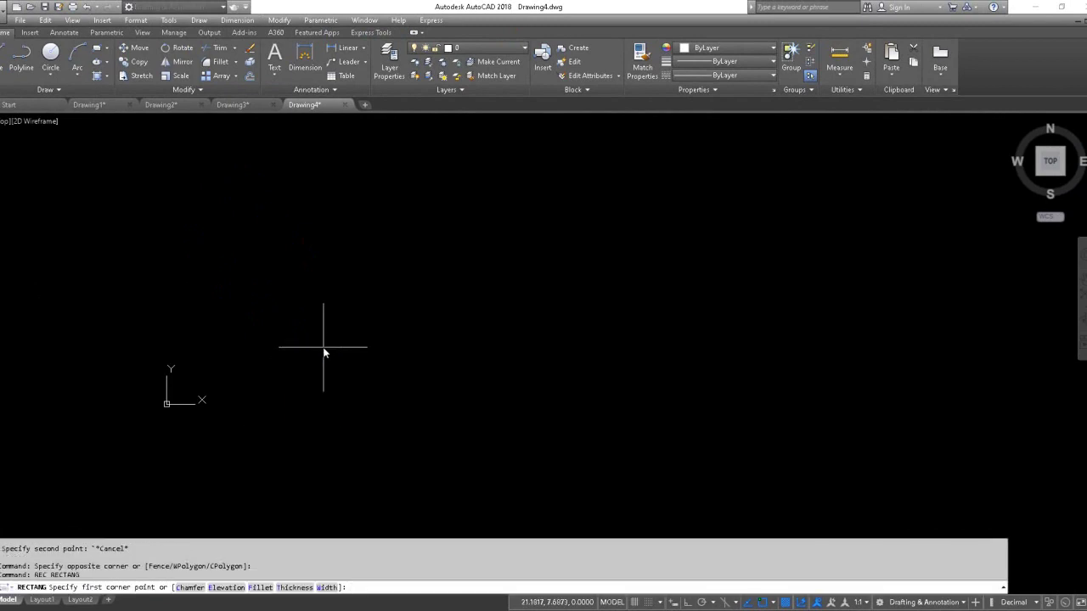
type("0,0")
key("Return")
type("@20,")
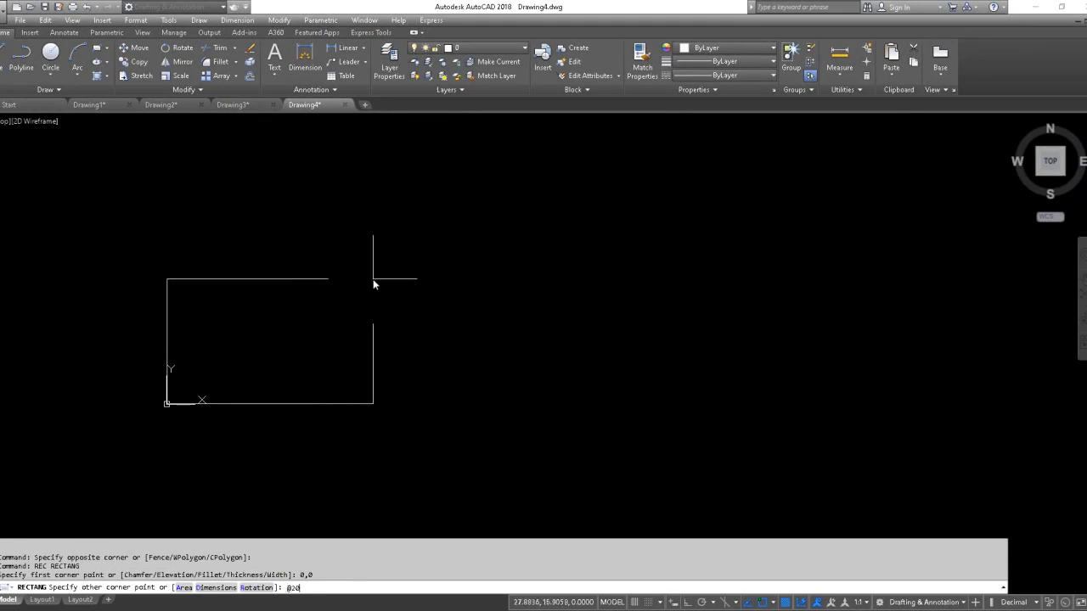
type("20")
key("Return")
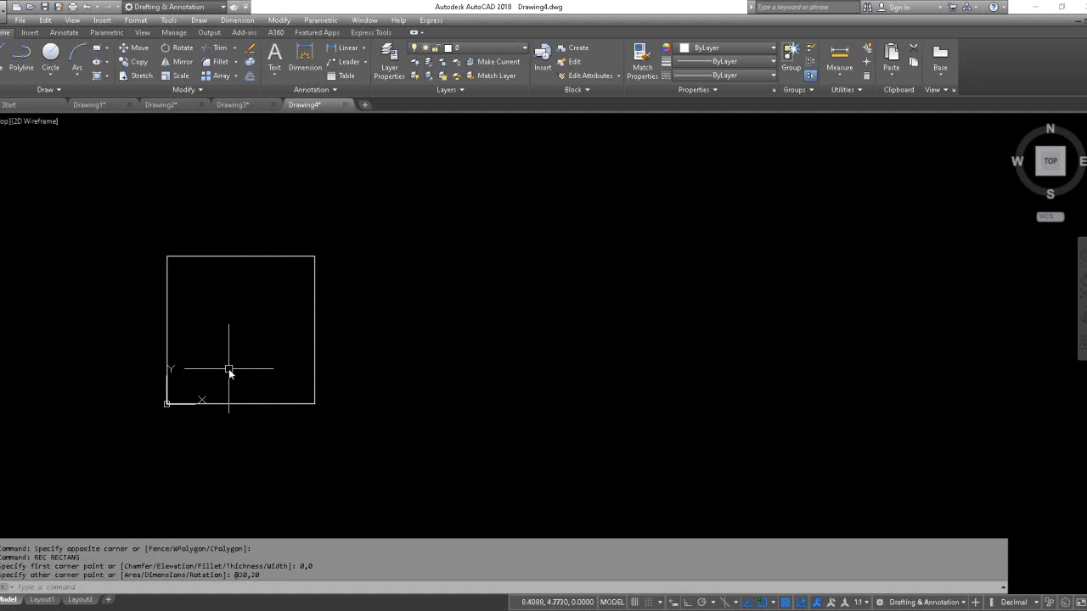
type("LIMITs")
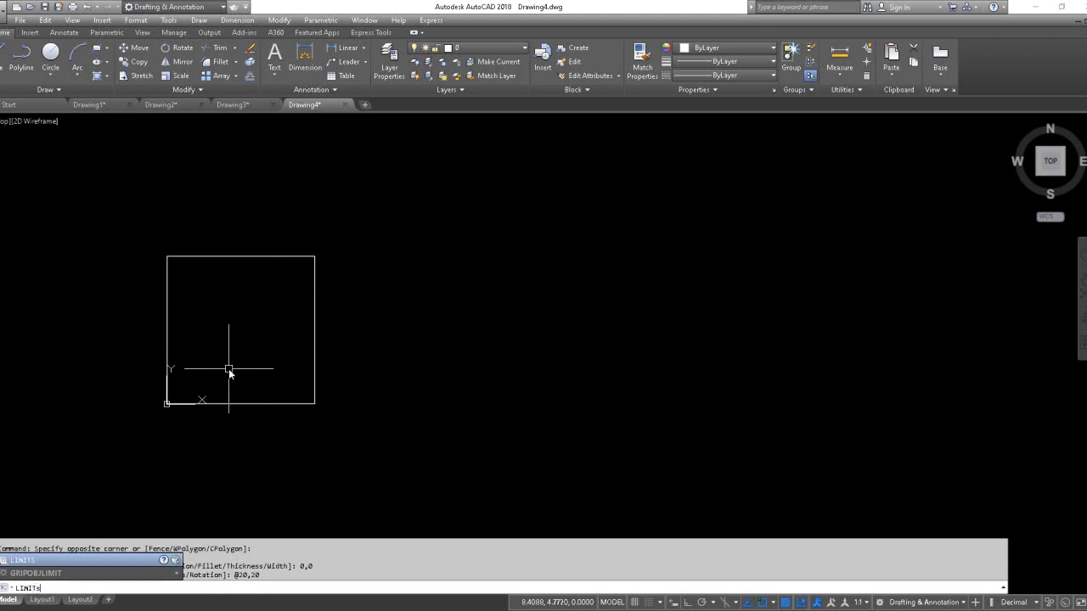
Turn limits checking off and begin a zigzag line inside the square.
key("Return")
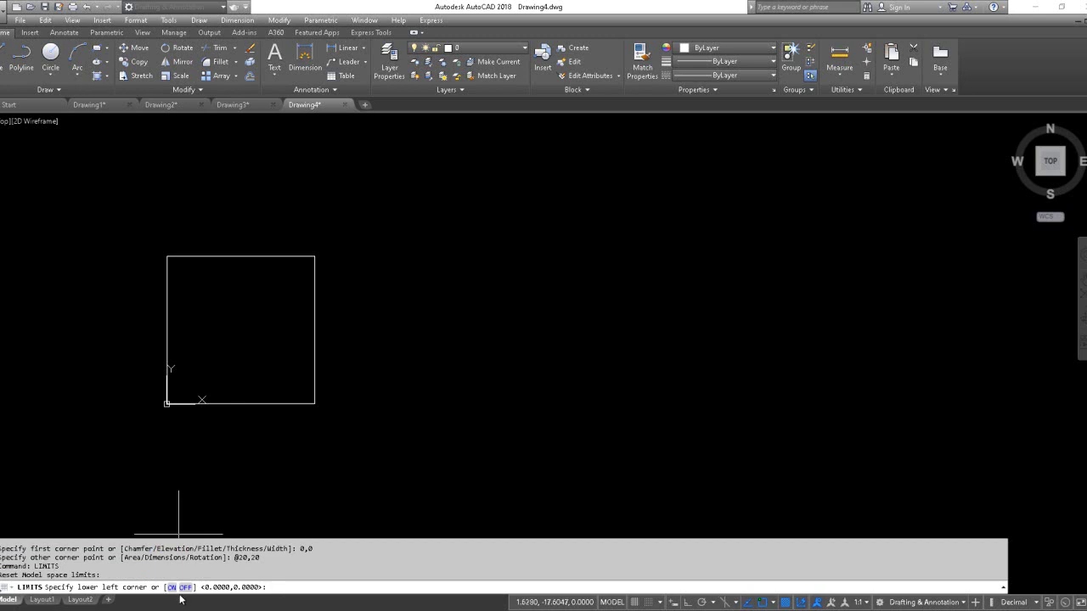
left_click(186, 587)
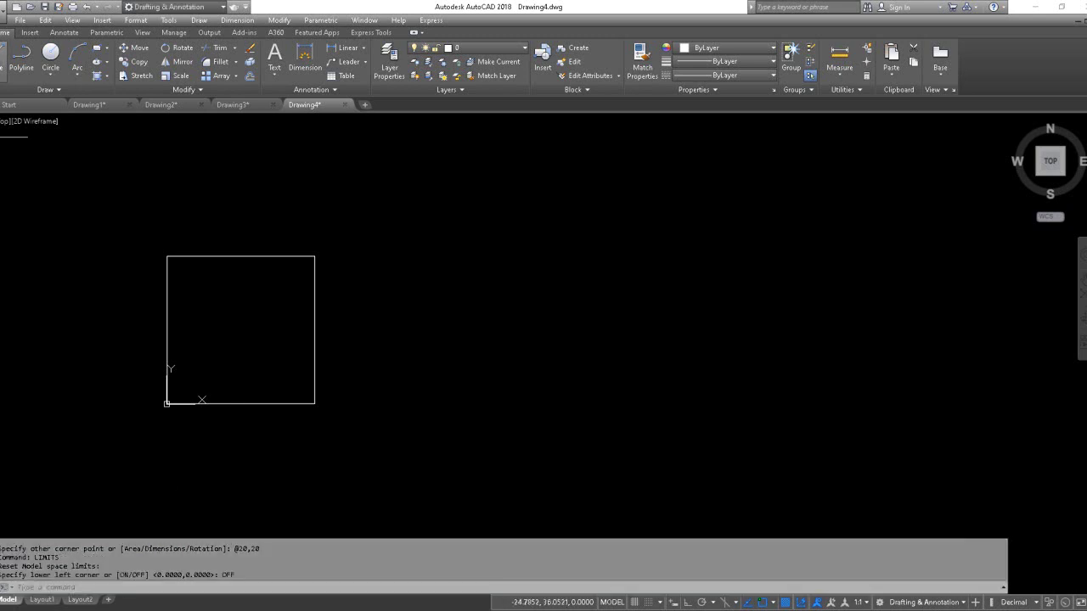
left_click(4, 59)
left_click(201, 356)
left_click(244, 291)
Continue the eight-segment zigzag rightward, ending far beyond the square's right side.
left_click(289, 322)
left_click(412, 284)
left_click(459, 339)
left_click(594, 274)
left_click(672, 360)
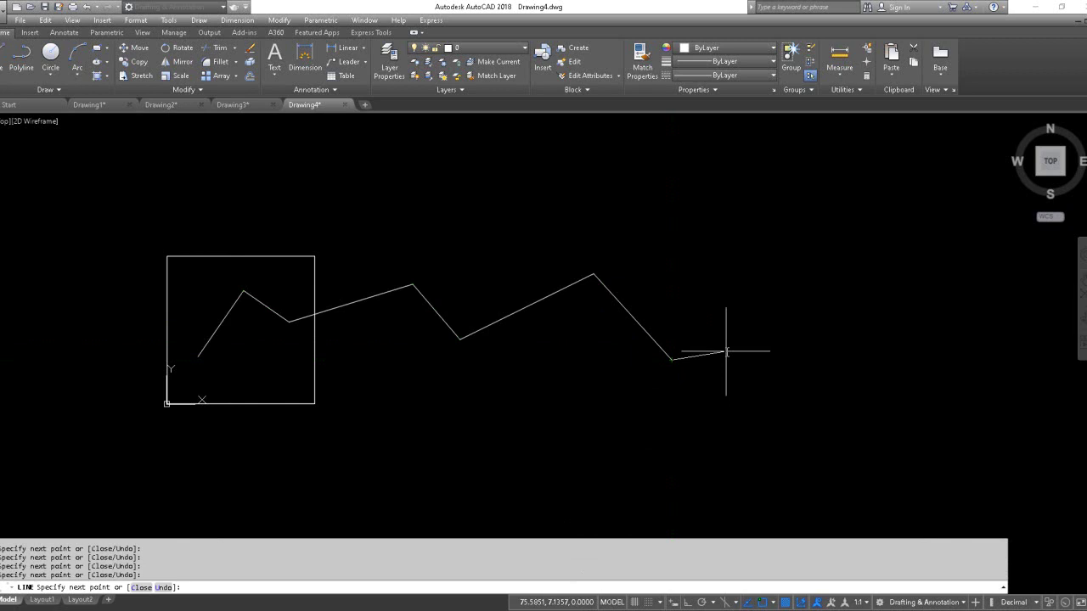
left_click(726, 351)
left_click(806, 265)
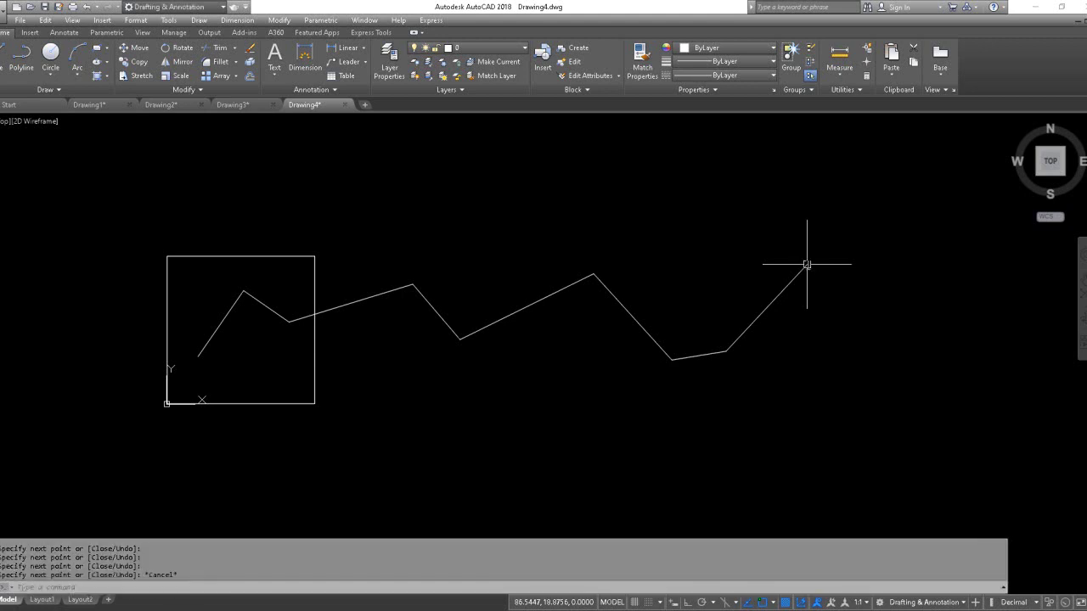
key("Escape")
Set the drawing limits to 0,0 lower-left and 20,20 upper-right.
type("limits")
key("Return")
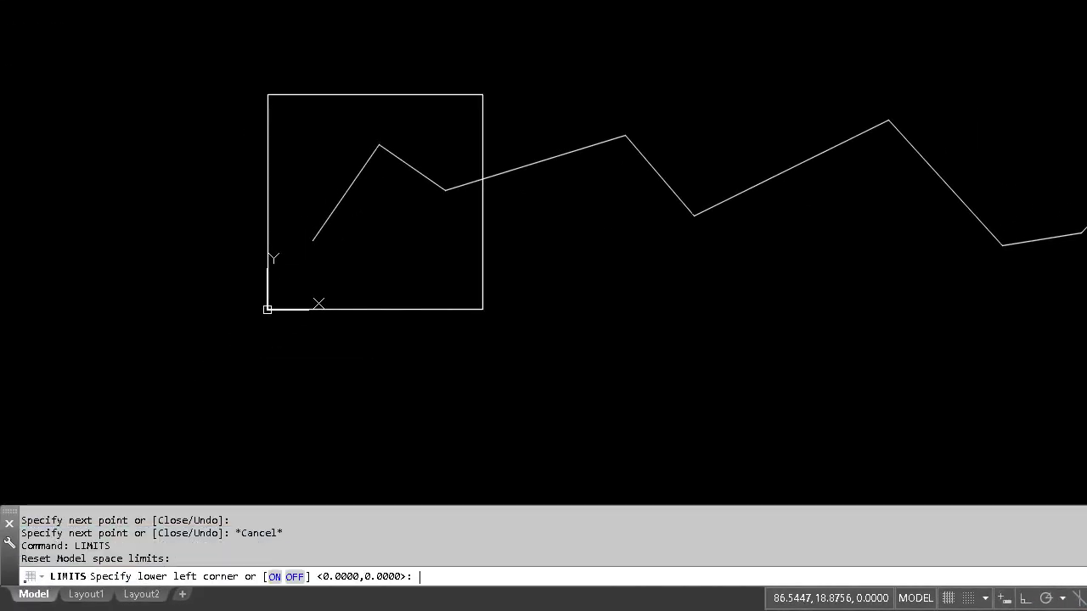
left_click(216, 0)
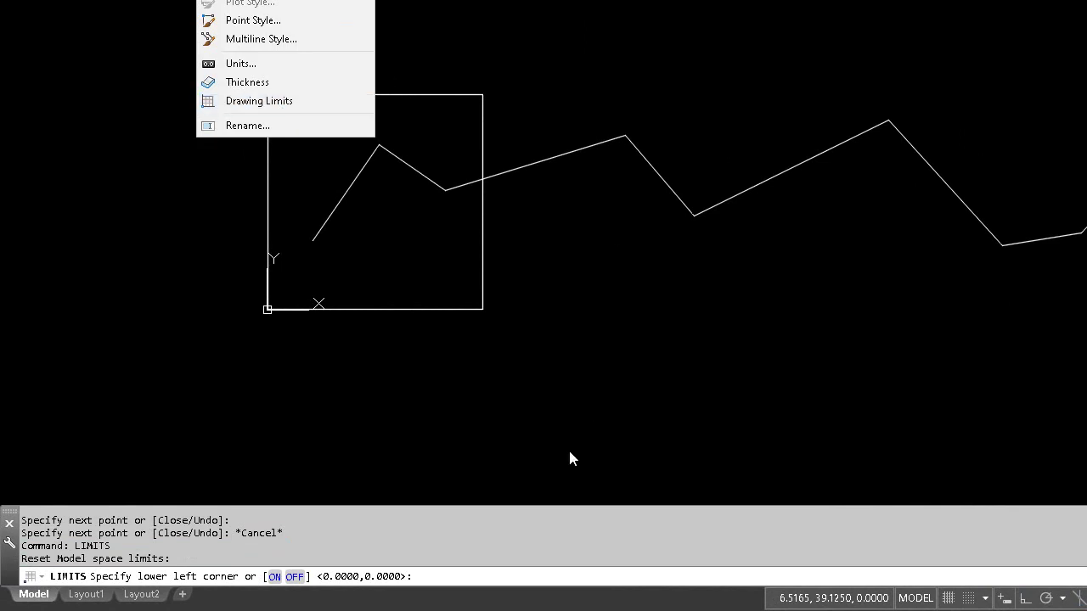
left_click(461, 577)
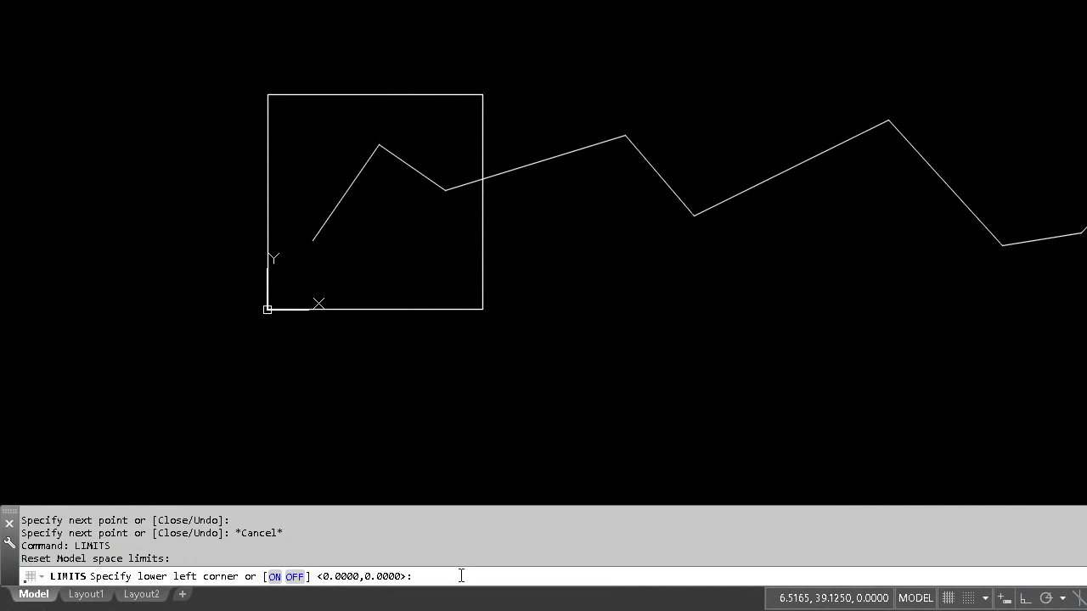
type("0,0")
key("Return")
type("20,20")
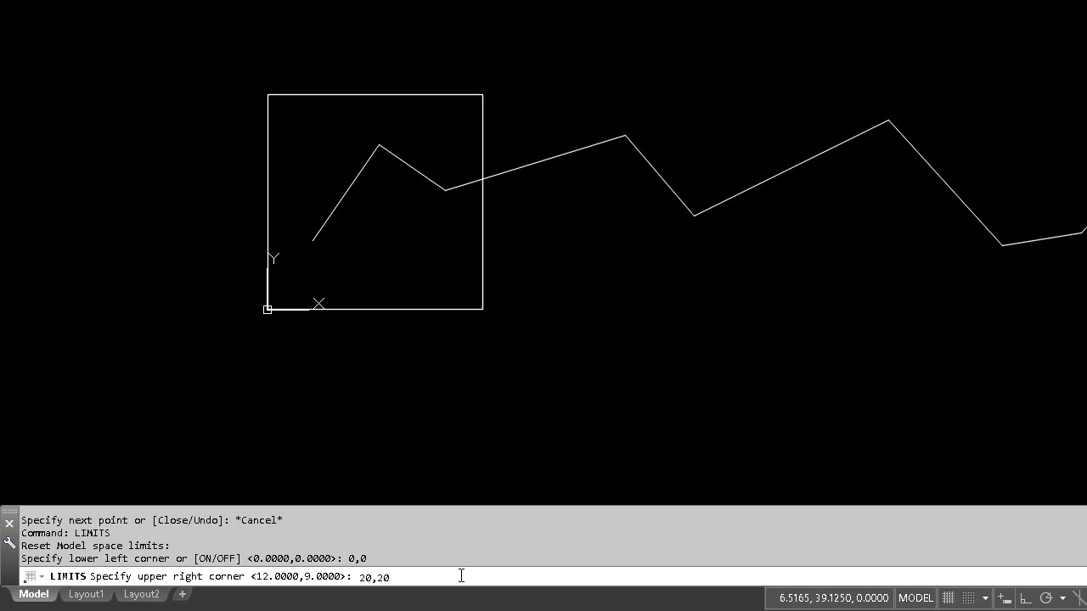
key("Return")
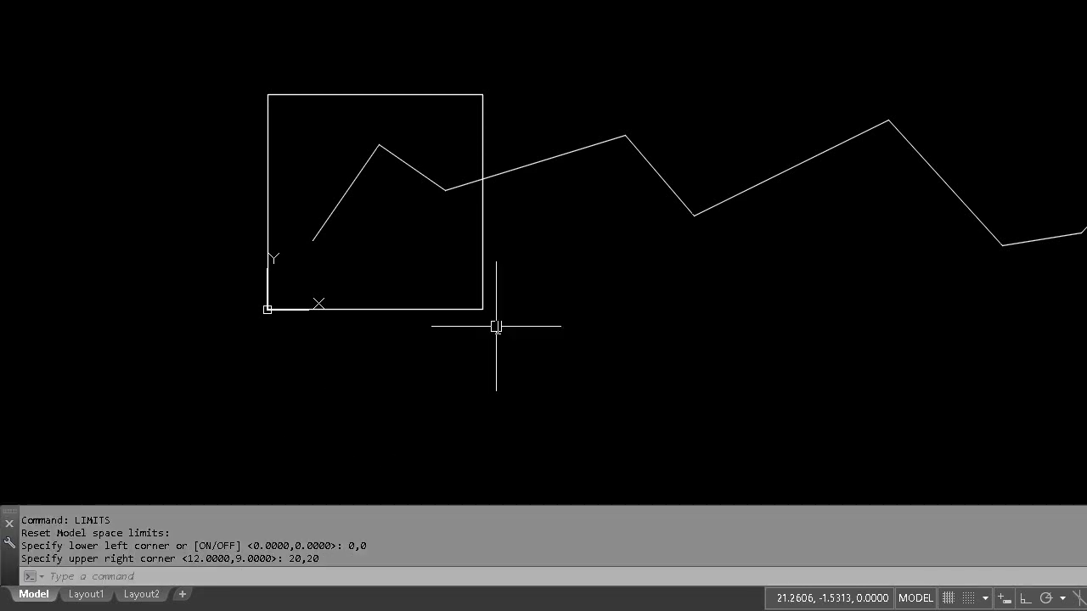
Turn limits checking on and re-enter the limits as 0,0 and 20,20.
type("LIMITs")
key("Return")
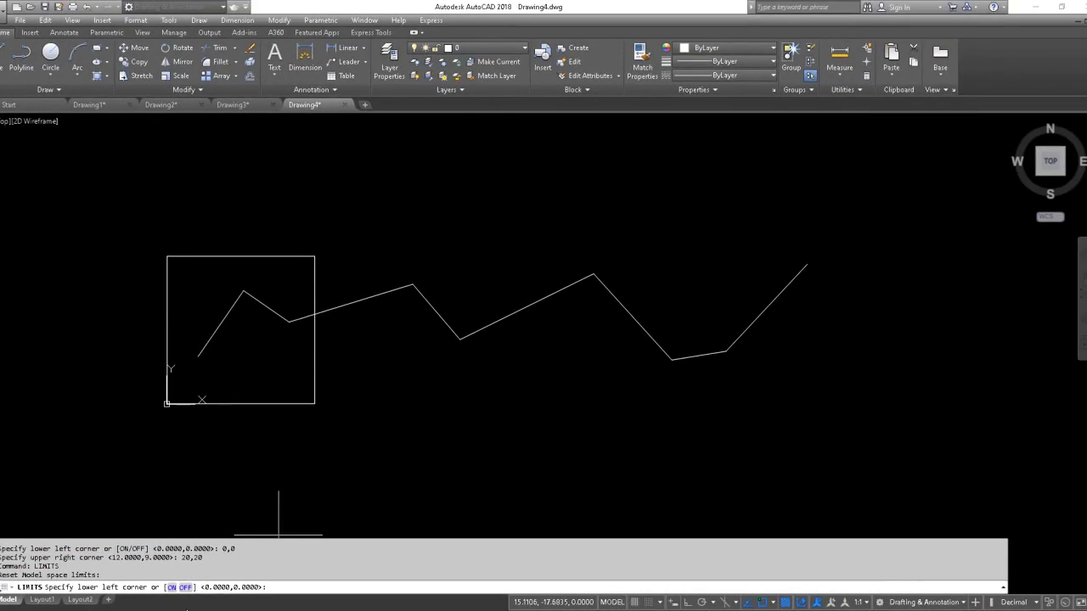
left_click(172, 587)
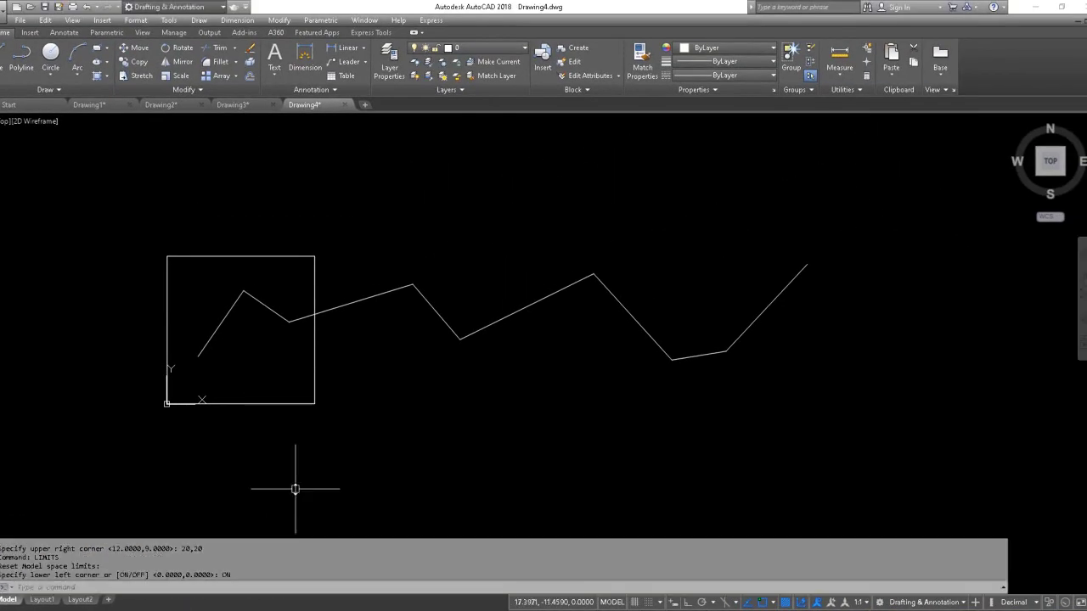
key("Return")
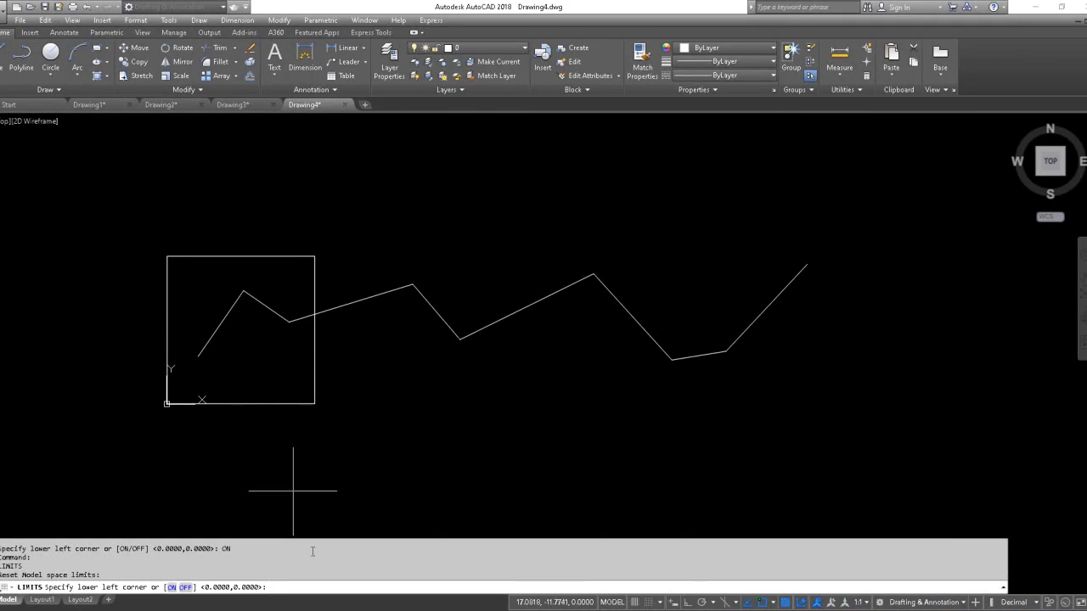
type("0")
type("0")
key("Return")
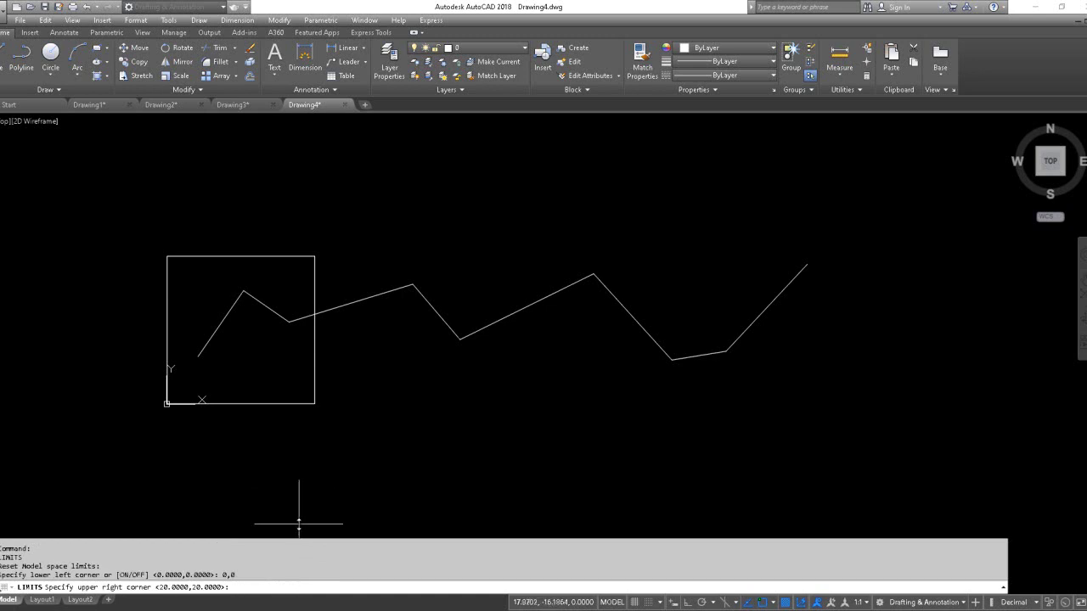
type("20,20")
key("Return")
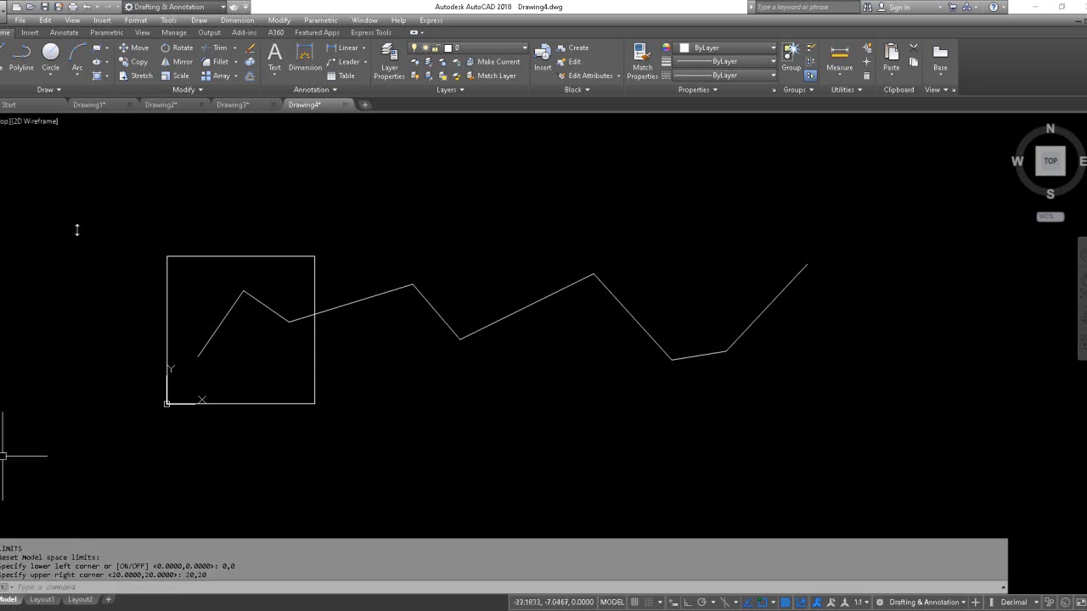
Draw a zigzag line inside the square, with vertices beyond the limits rejected.
left_click(5, 58)
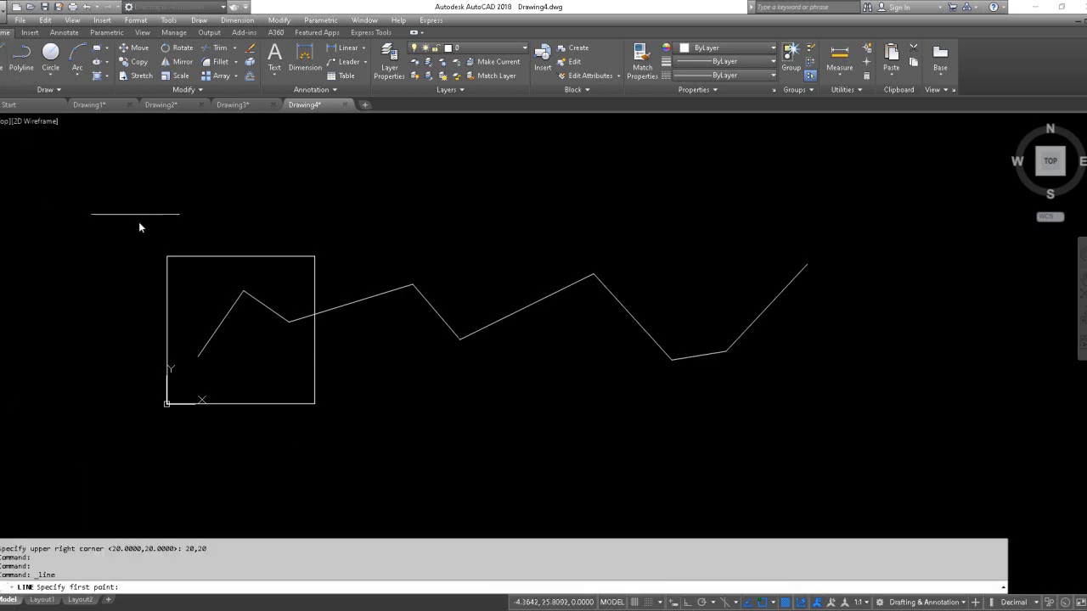
left_click(189, 309)
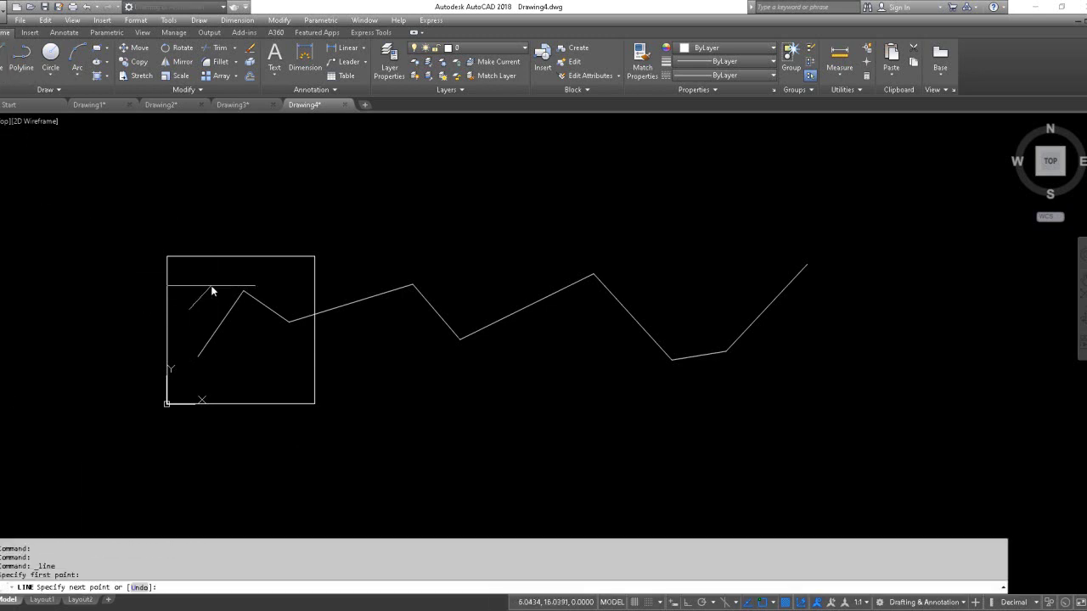
left_click(213, 280)
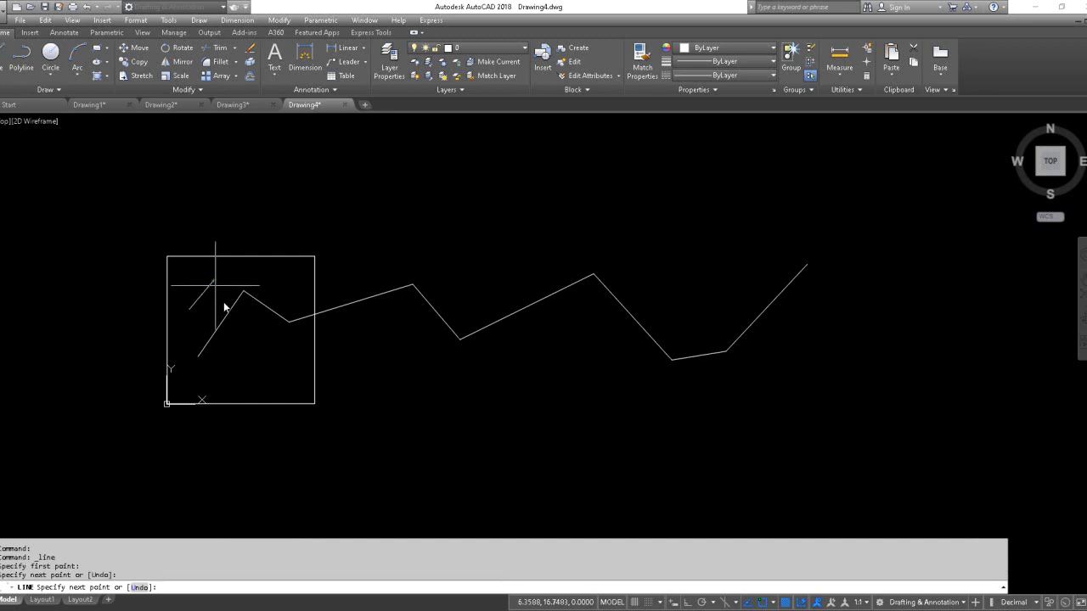
left_click(253, 356)
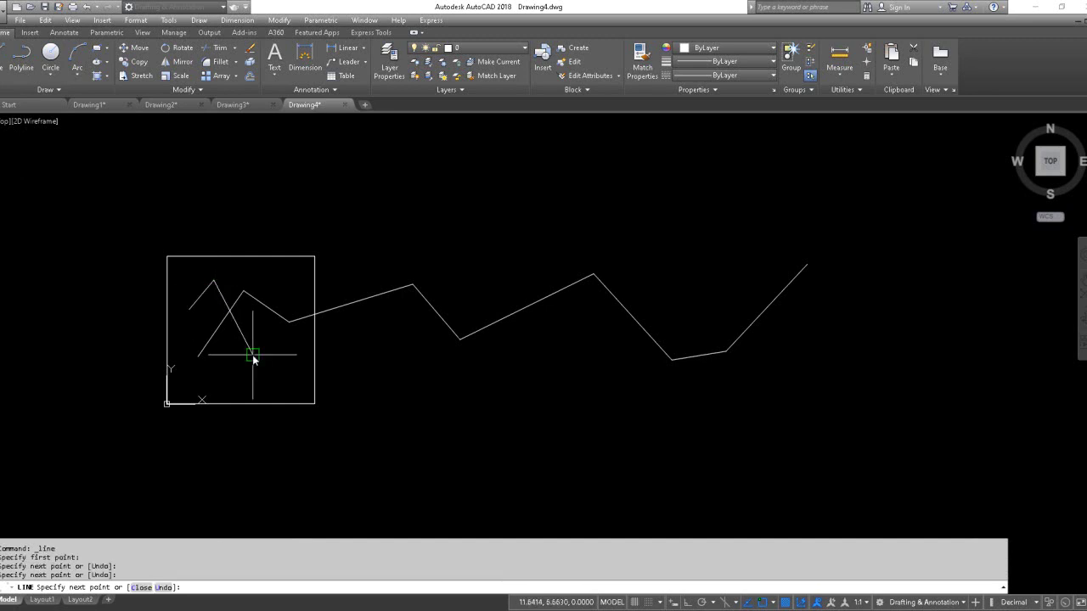
left_click(294, 283)
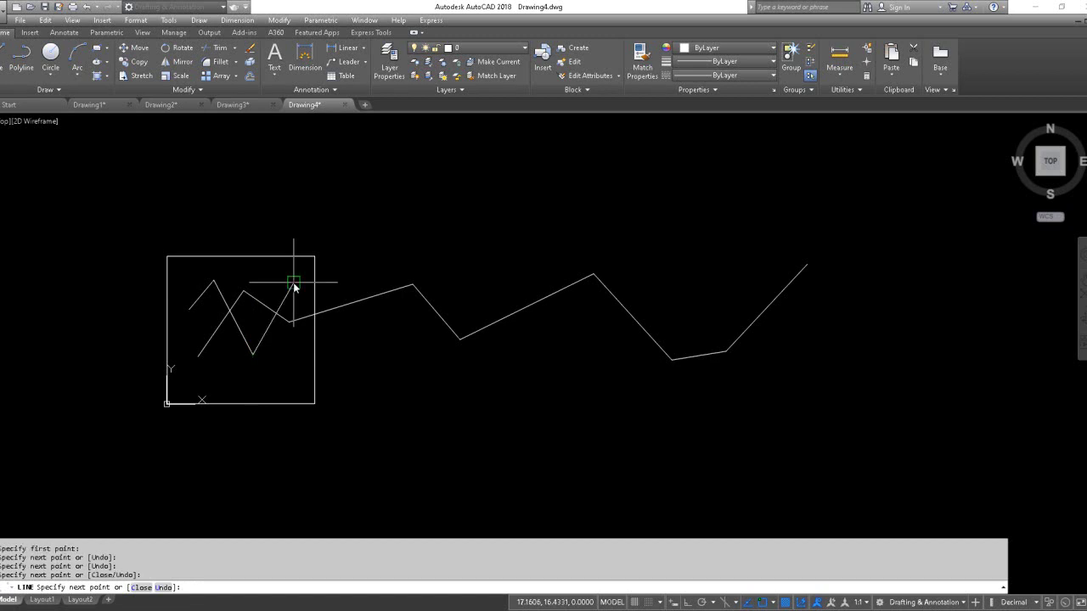
left_click(350, 275)
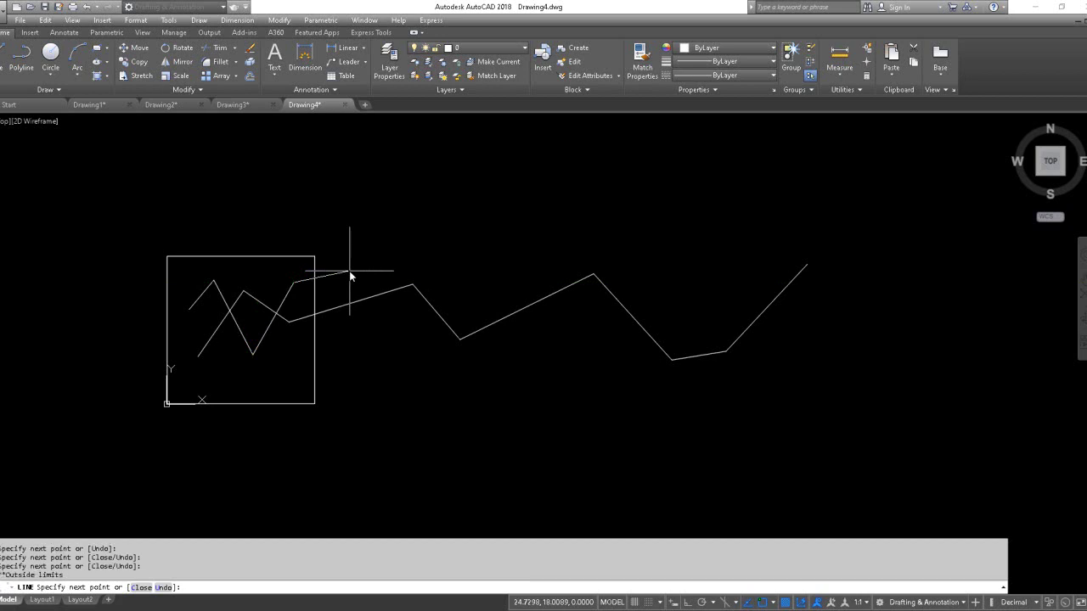
left_click(345, 225)
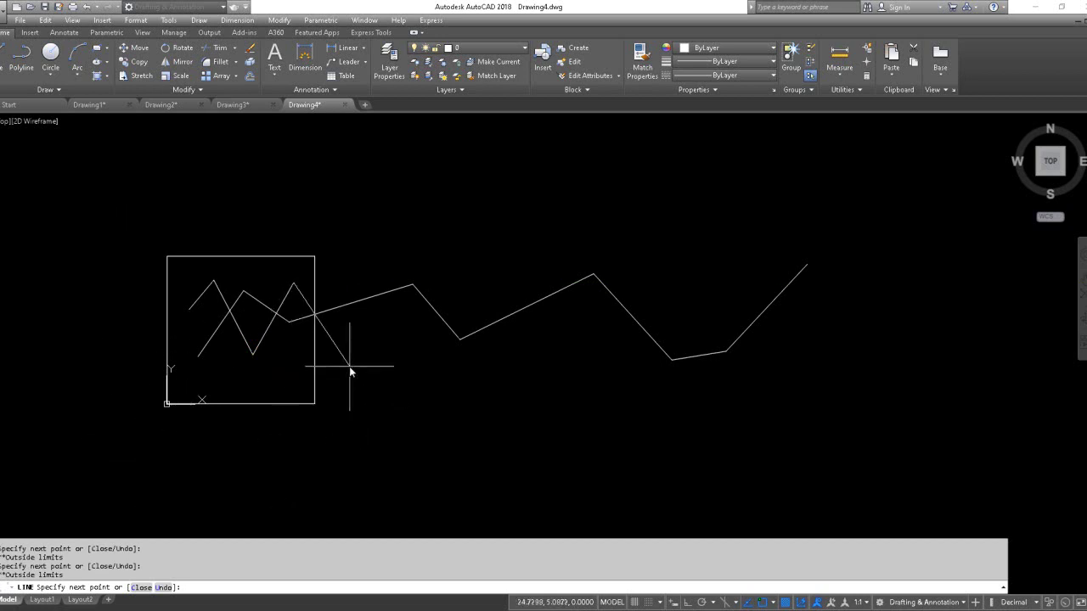
left_click(293, 375)
left_click(259, 386)
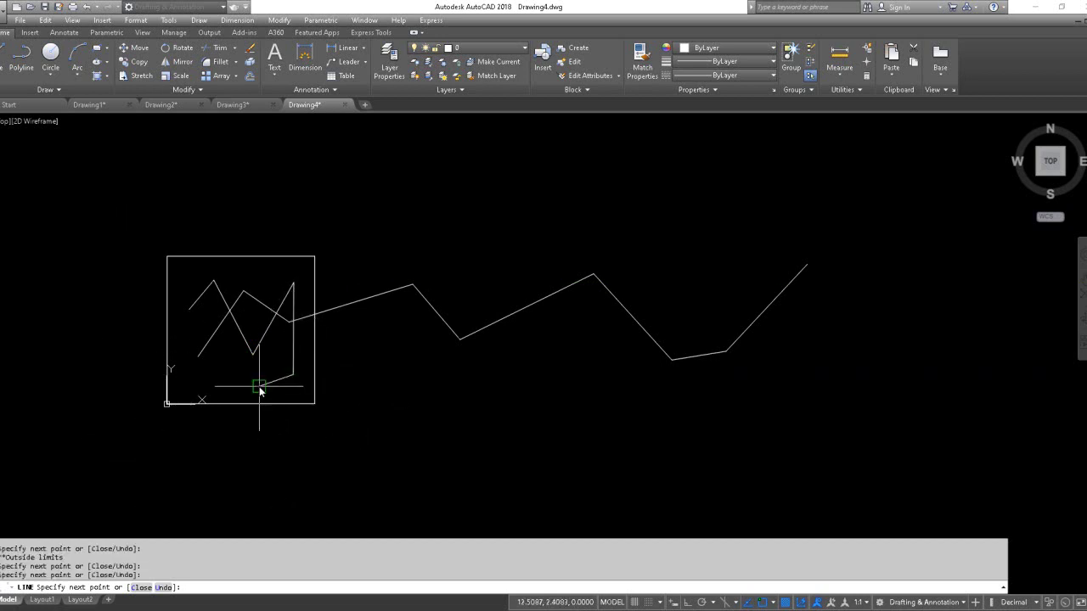
left_click(293, 353)
left_click(297, 354)
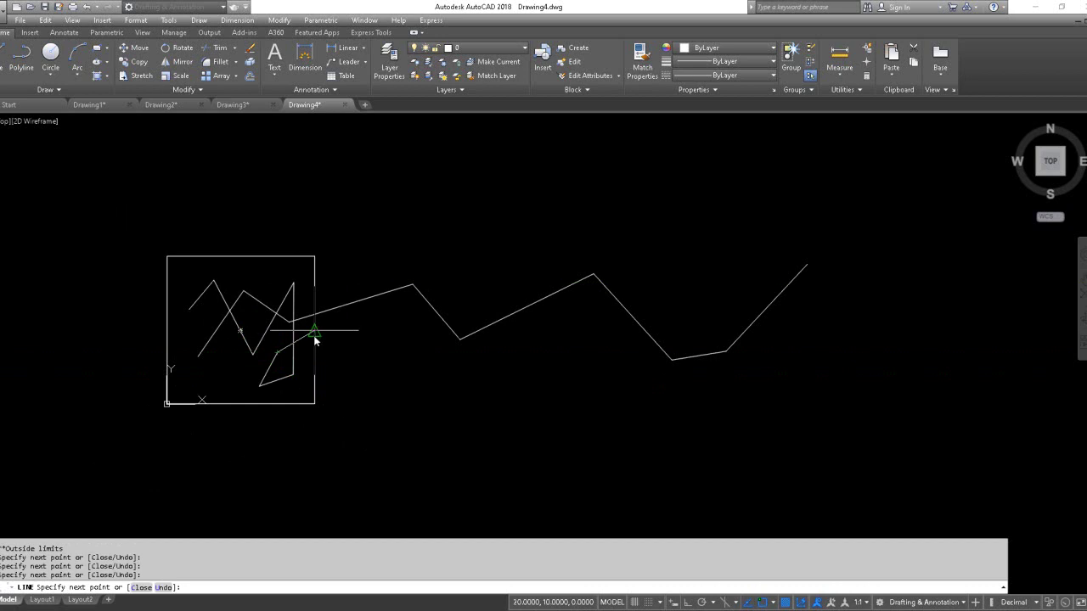
Wind the line along the square's upper, left and bottom edges, outside points refused, then end it.
left_click(307, 272)
left_click(242, 281)
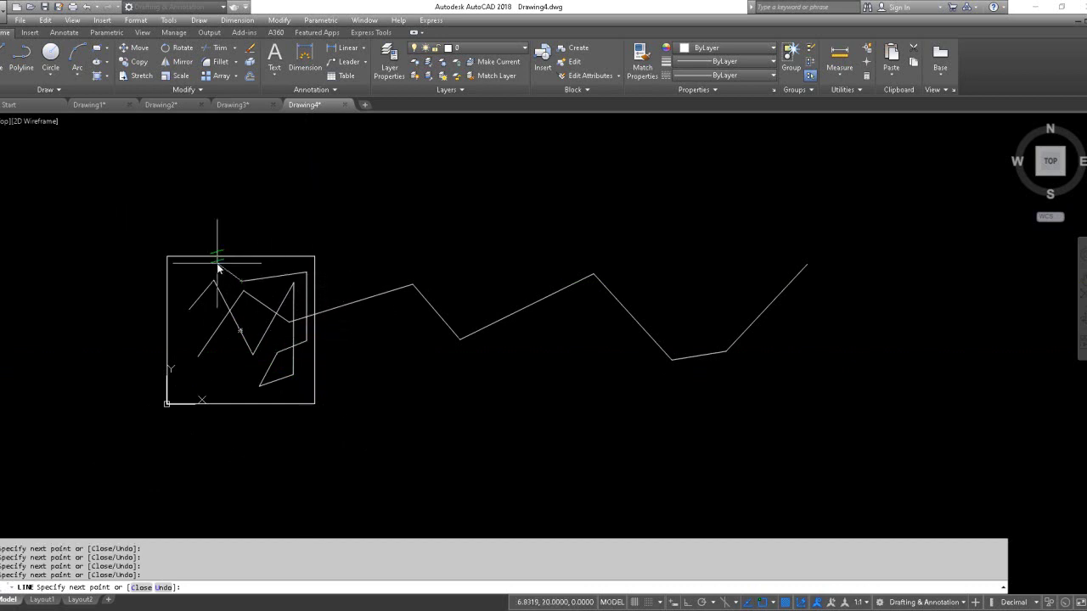
left_click(218, 264)
left_click(175, 273)
left_click(175, 327)
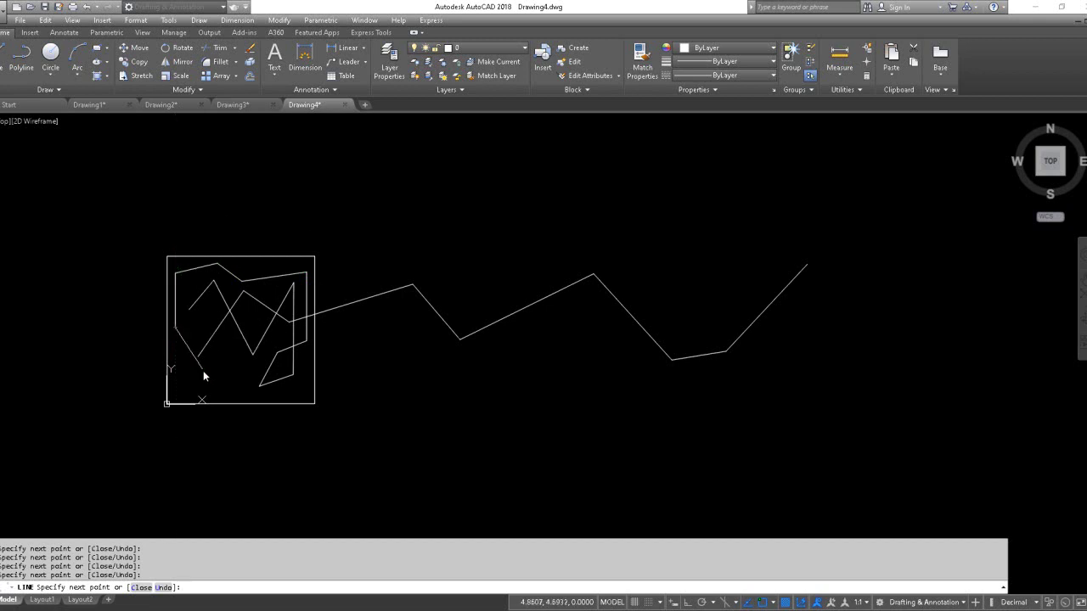
left_click(203, 373)
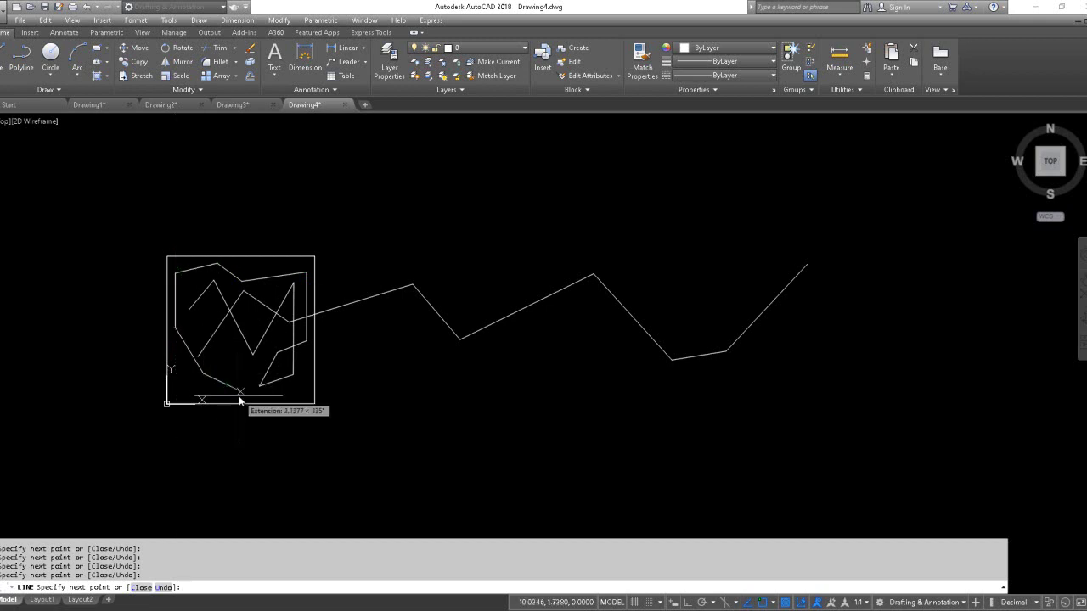
left_click(259, 398)
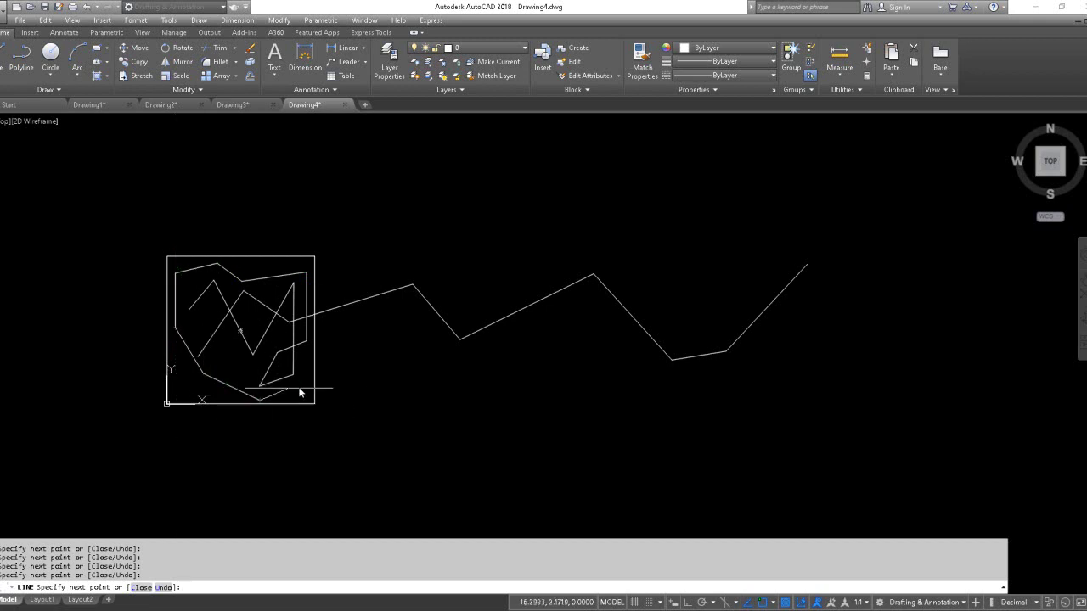
left_click(359, 417)
left_click(331, 431)
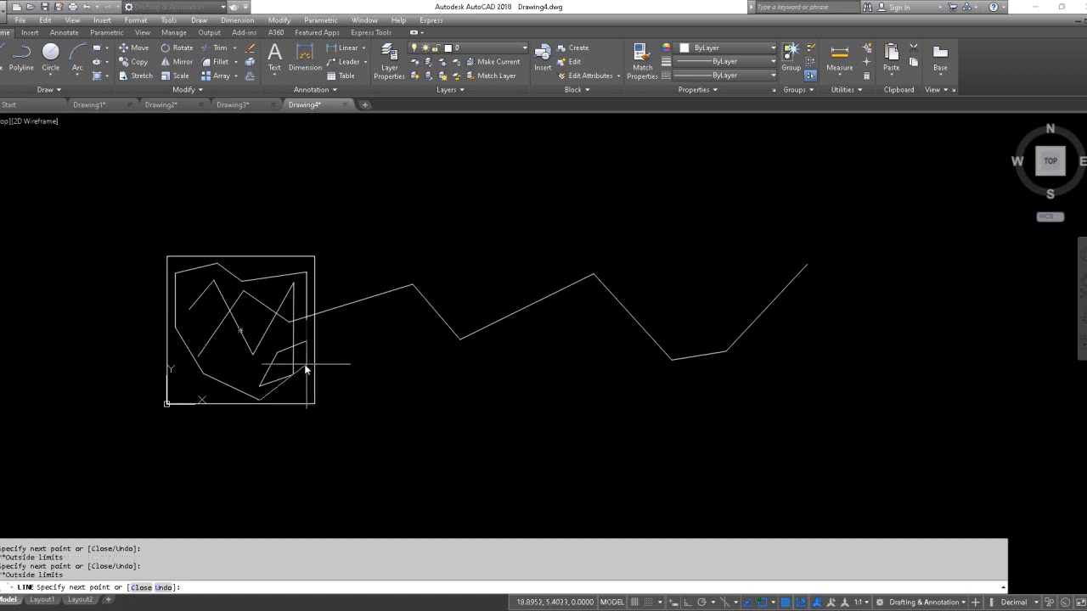
left_click(305, 388)
left_click(332, 410)
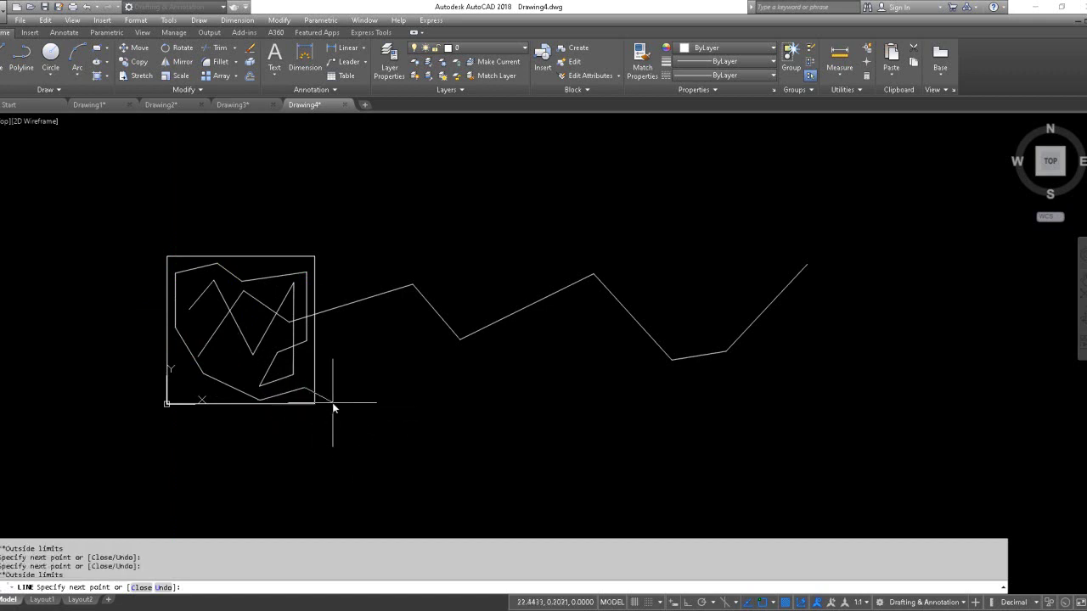
left_click(327, 428)
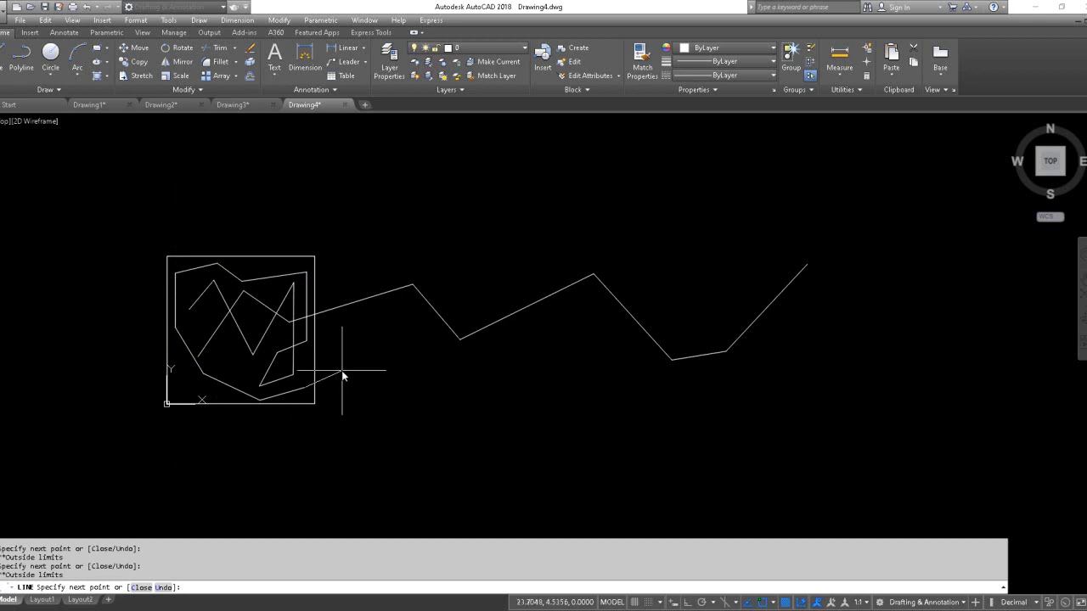
key("Escape")
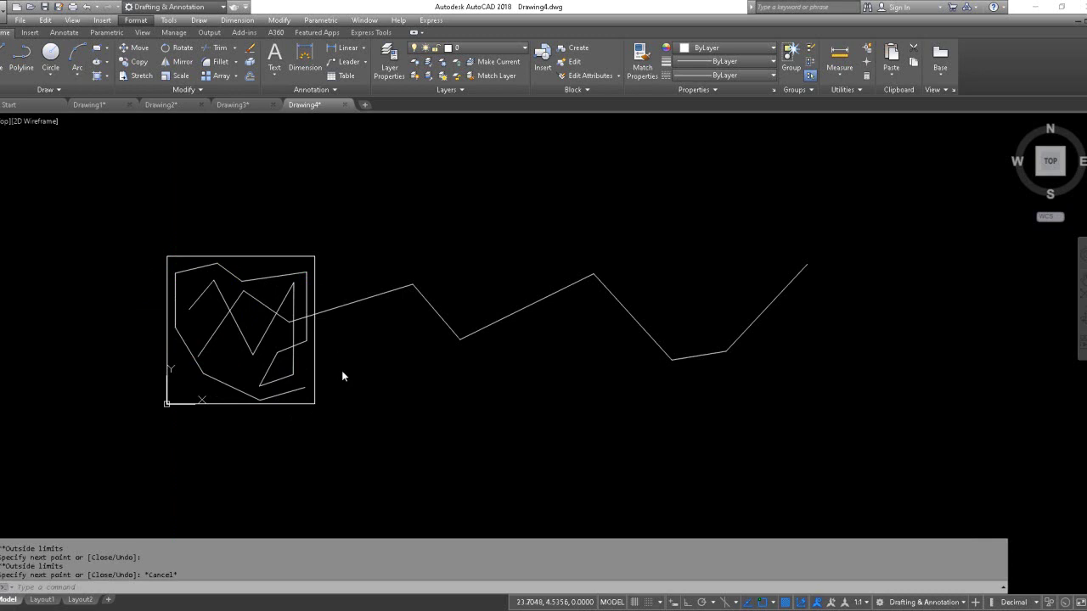
Turn drawing limits checking off with LIMITS.
left_click(109, 588)
type("LIMITs")
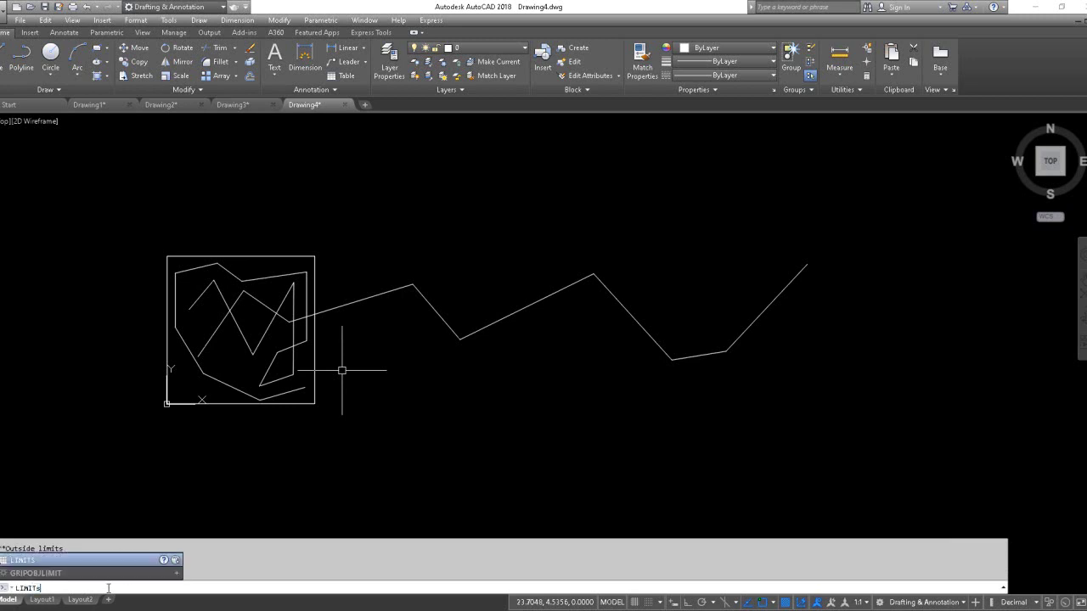
key("Return")
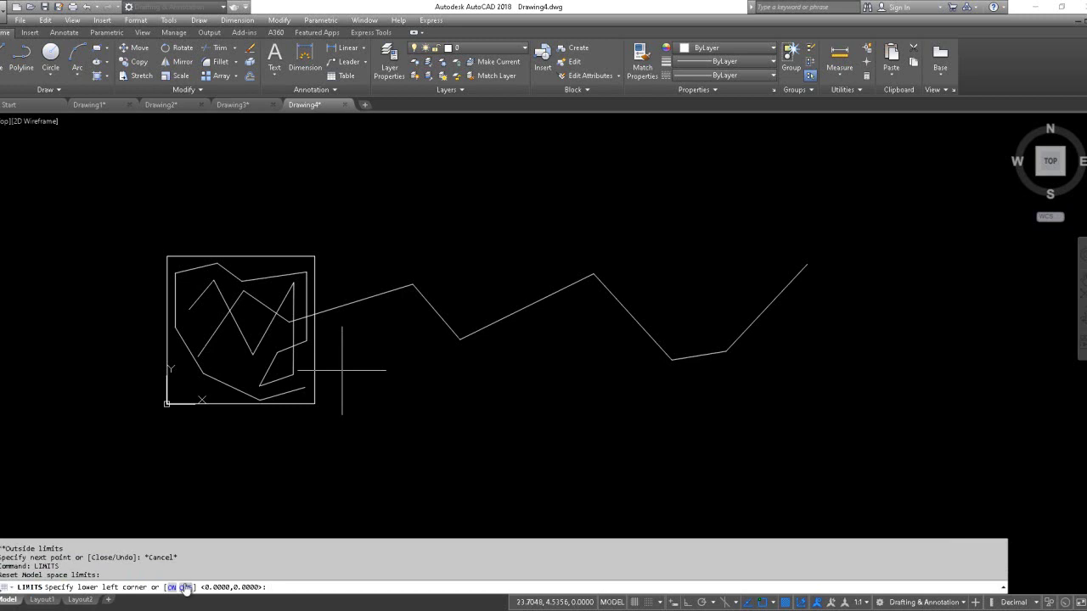
left_click(184, 588)
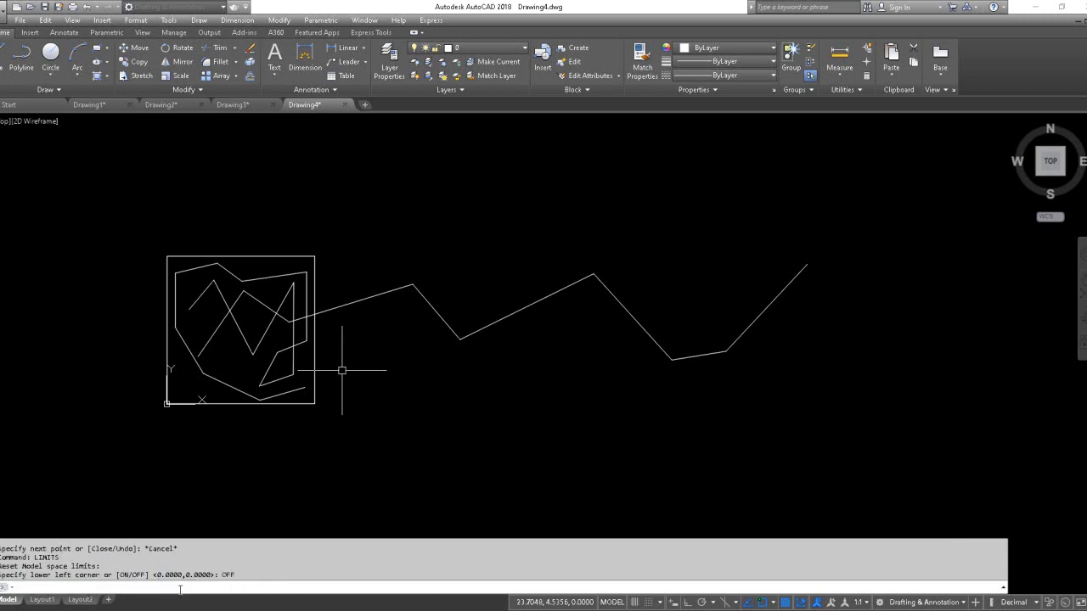
Draw a zigzag line from inside the square extending far past its right side.
left_click(2, 58)
left_click(259, 280)
left_click(366, 281)
left_click(442, 214)
left_click(501, 254)
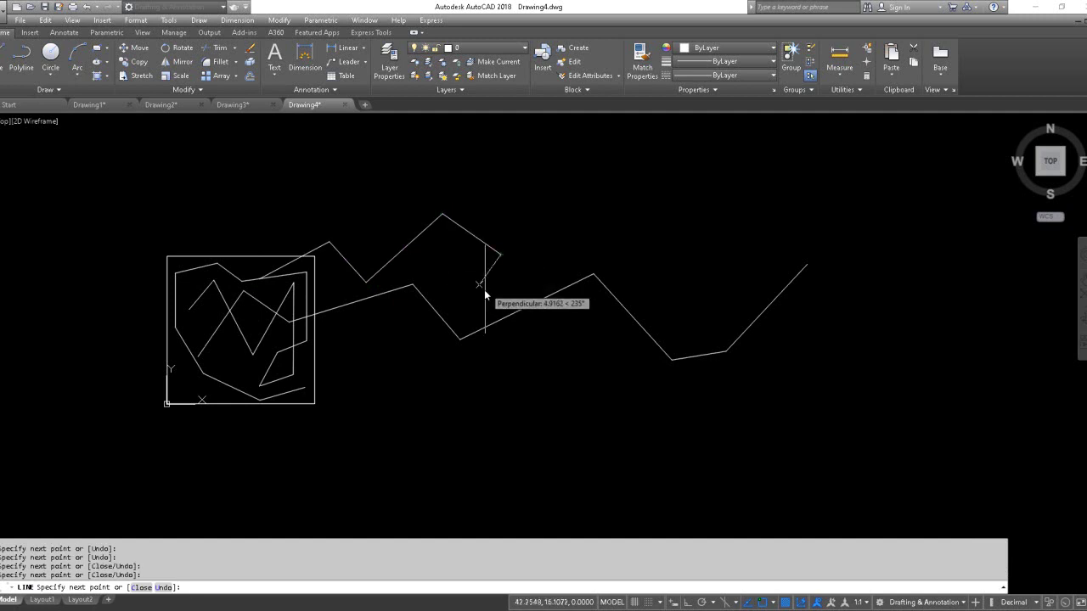
left_click(485, 291)
left_click(540, 357)
left_click(626, 241)
left_click(648, 300)
left_click(684, 251)
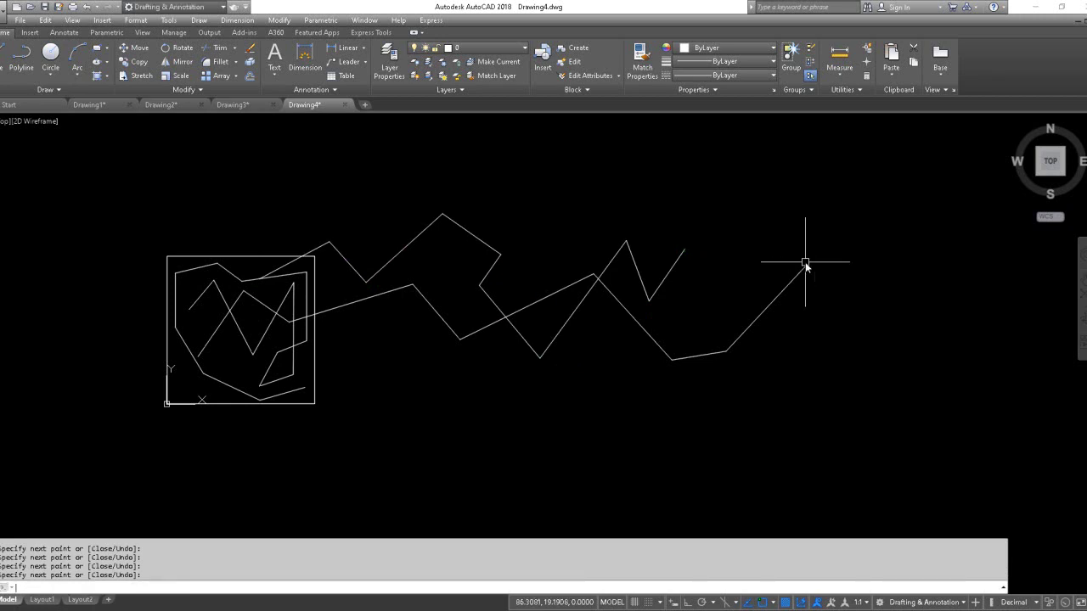
key("Escape")
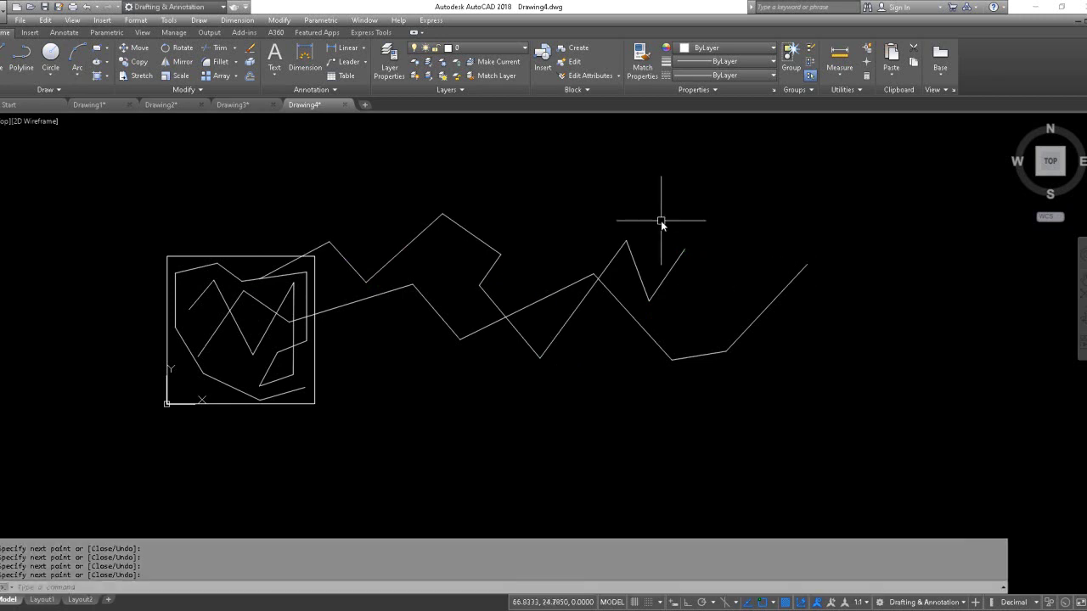